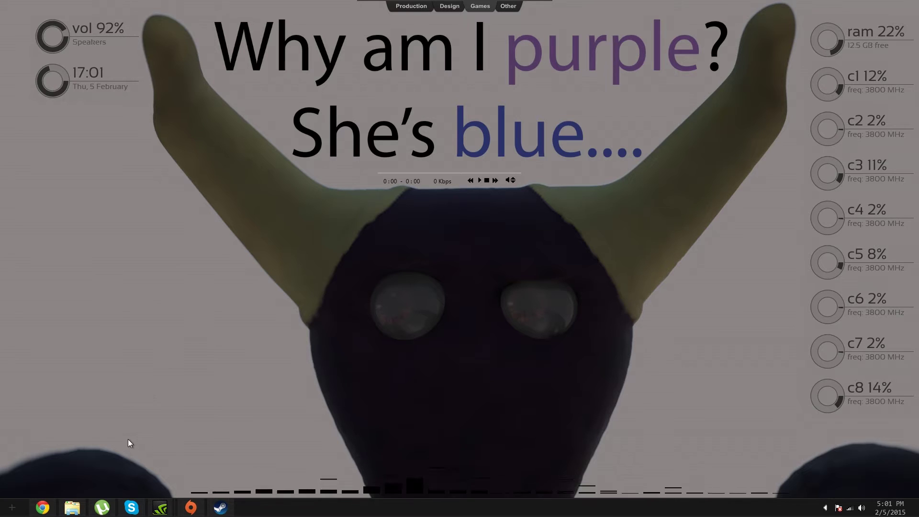
# - Bring up the 4shared page and highlight the Psychodelic Ultimate Windows Resources file title
pyautogui.hotkey('alt', 'Tab')
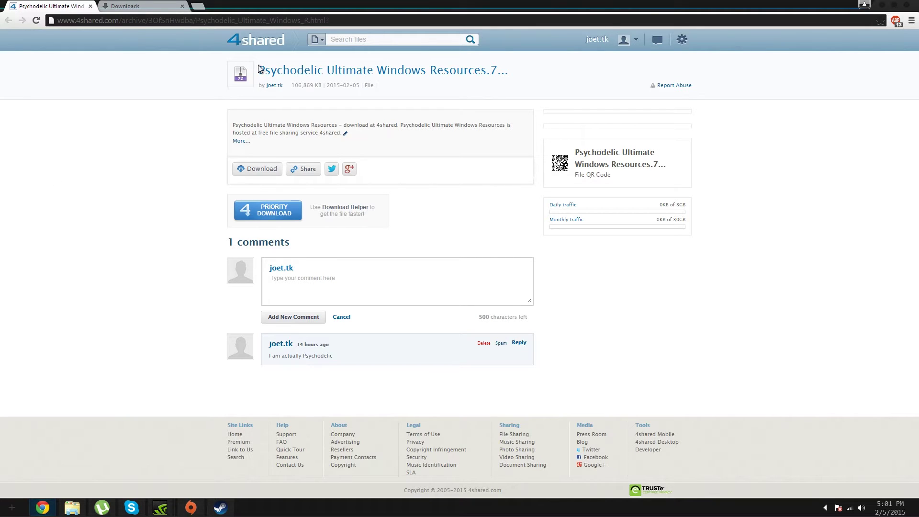
pyautogui.moveTo(259, 68); pyautogui.dragTo(432, 60)
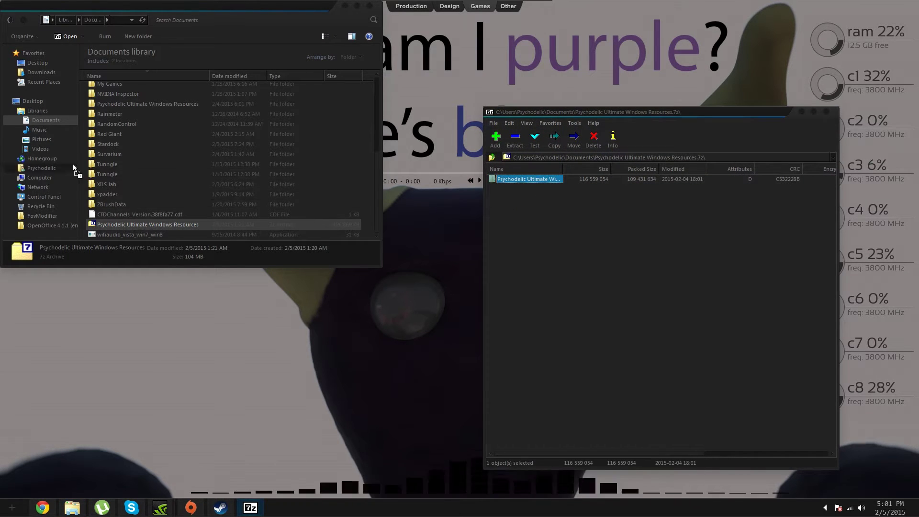
# - Close 7-Zip and browse Theme Management > Required Software > Universal Theme Patcher to open its rar
pyautogui.click(826, 112)
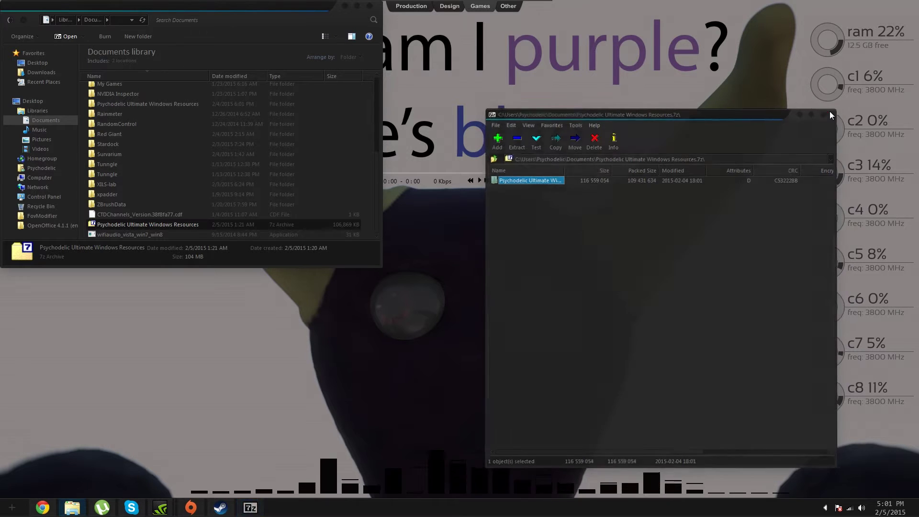
pyautogui.doubleClick(135, 104)
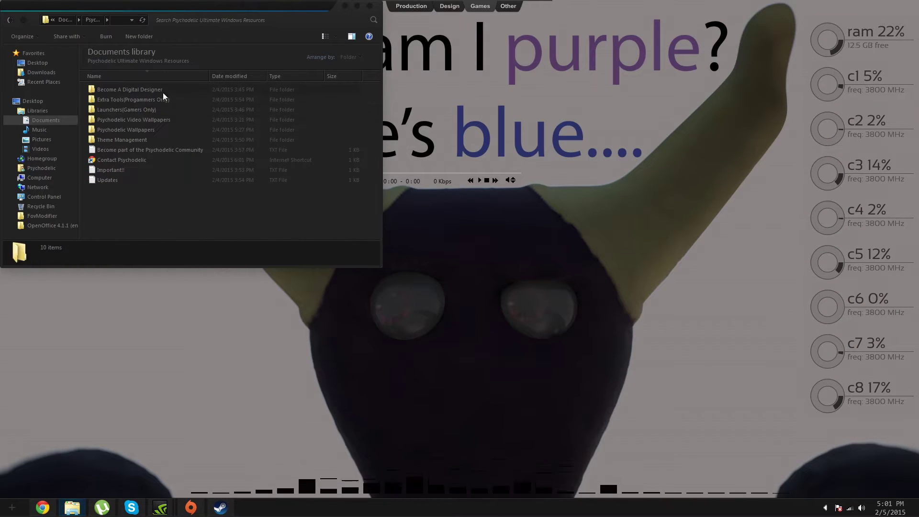
pyautogui.doubleClick(143, 140)
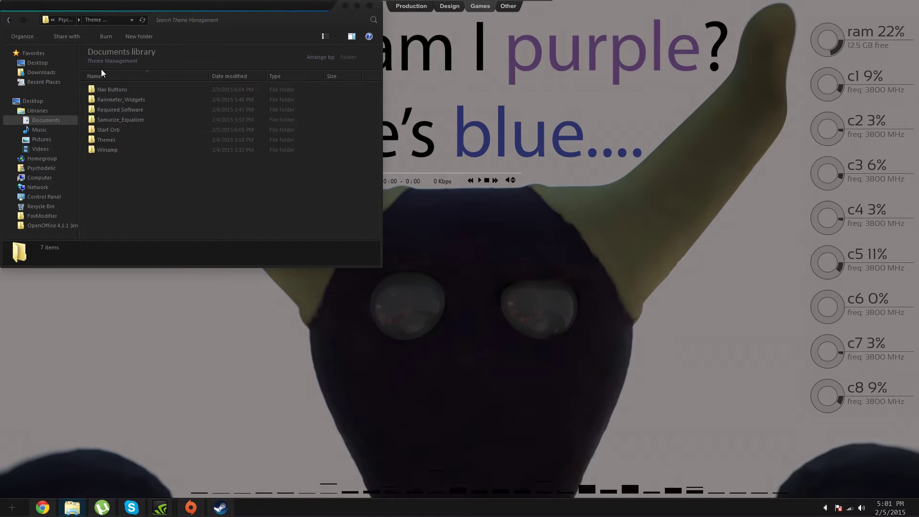
pyautogui.doubleClick(131, 110)
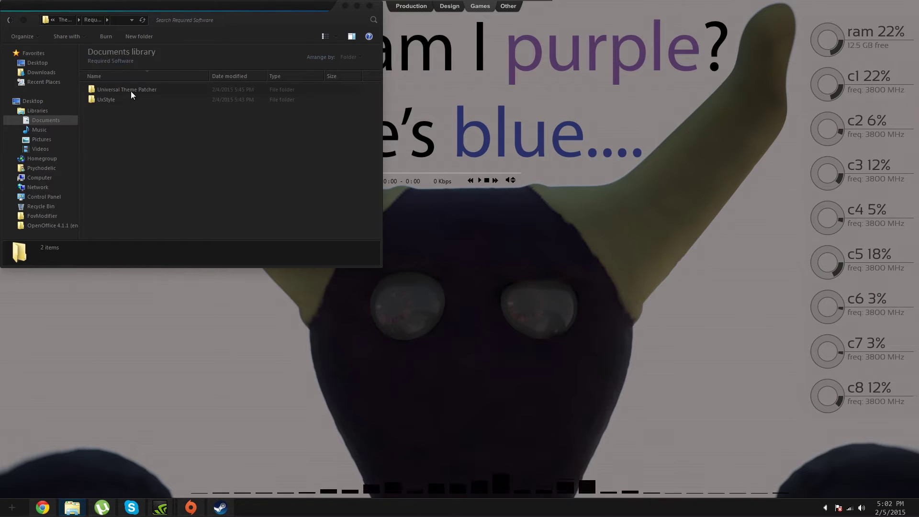
pyautogui.doubleClick(130, 91)
pyautogui.doubleClick(123, 91)
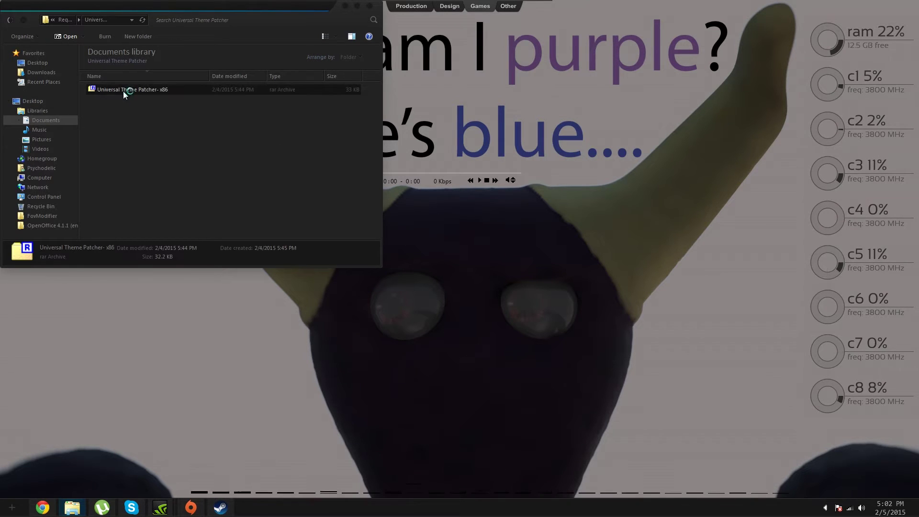
# - Run UniversalThemePatcher in English and confirm themeui.dll and uxtheme.dll show as patched
pyautogui.doubleClick(517, 188)
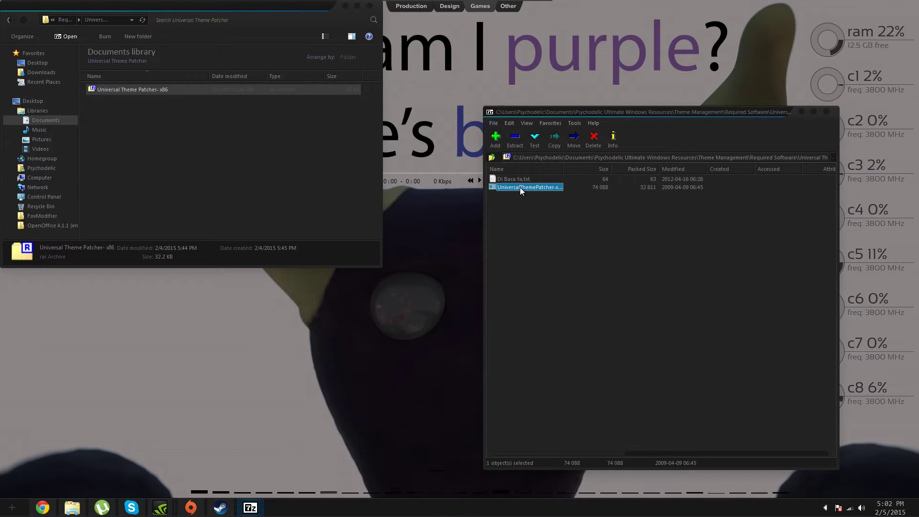
pyautogui.click(483, 263)
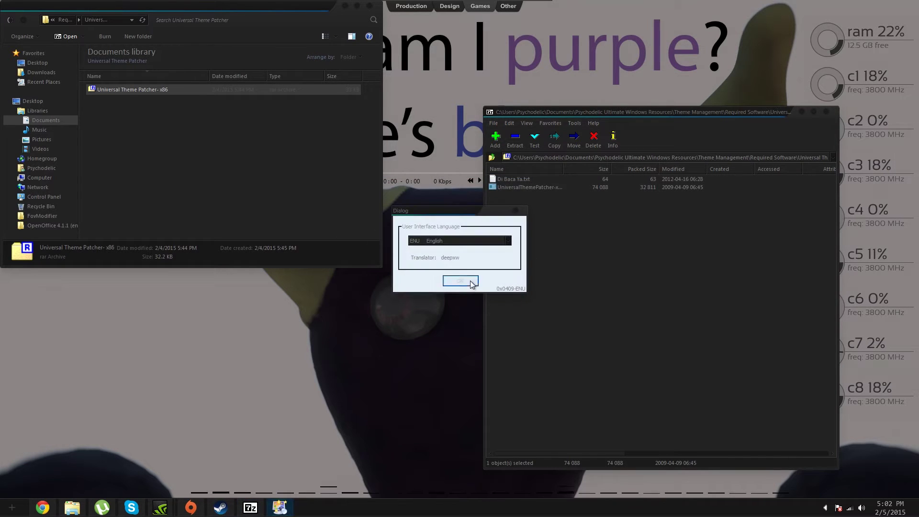
pyautogui.click(468, 282)
pyautogui.click(490, 293)
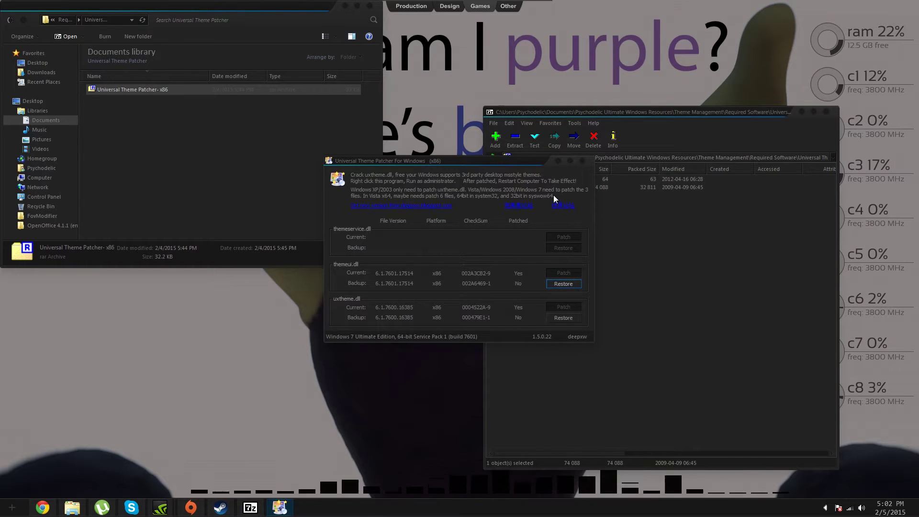
# - Close the patcher and 7-Zip and go back to Required Software
pyautogui.click(557, 162)
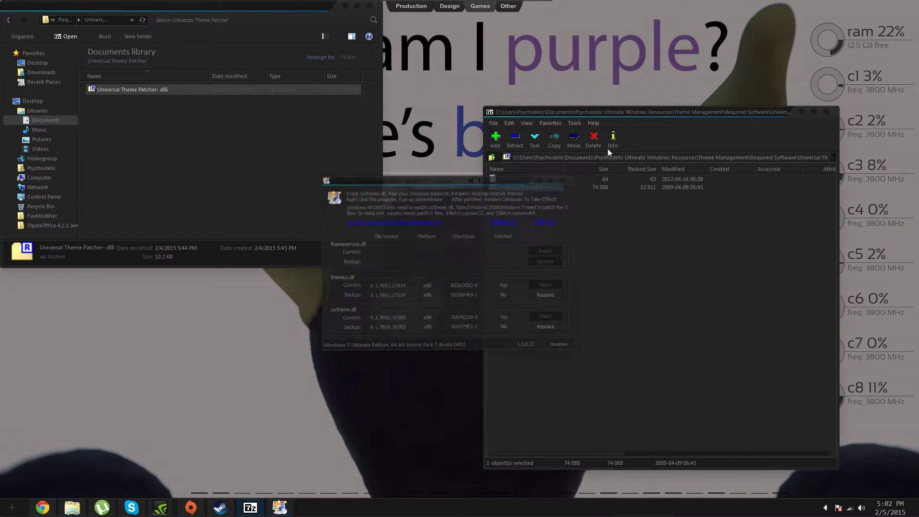
pyautogui.click(801, 112)
pyautogui.click(9, 20)
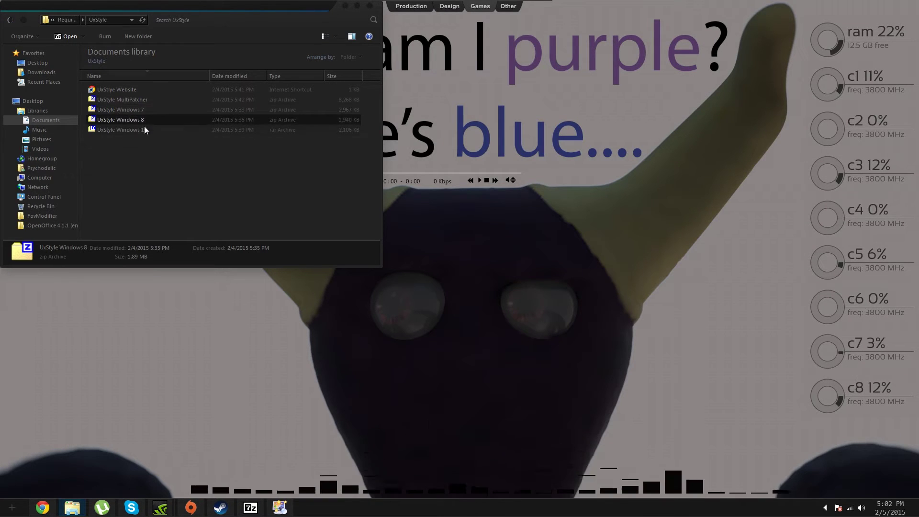
# - Inspect the UxStyle Windows 7, Windows 8 and Windows 10 archives in the UxStyle folder
pyautogui.click(145, 107)
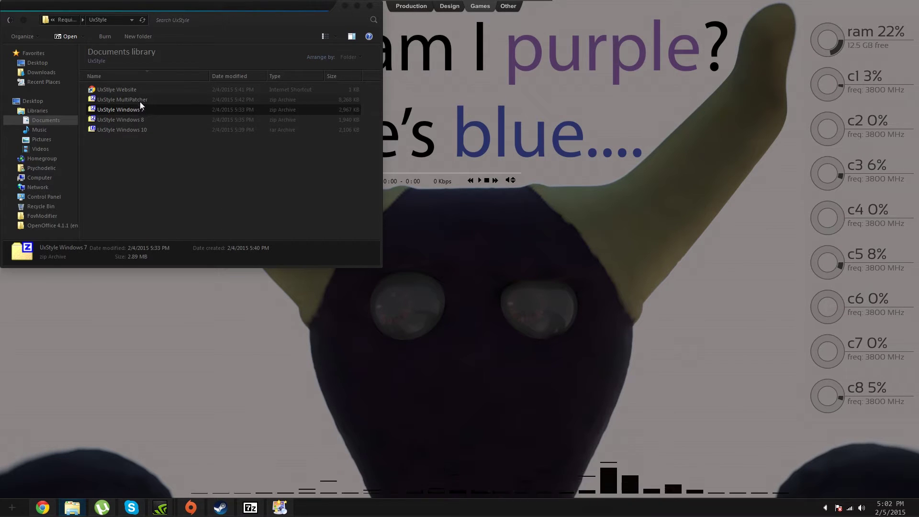
pyautogui.click(139, 120)
pyautogui.click(140, 130)
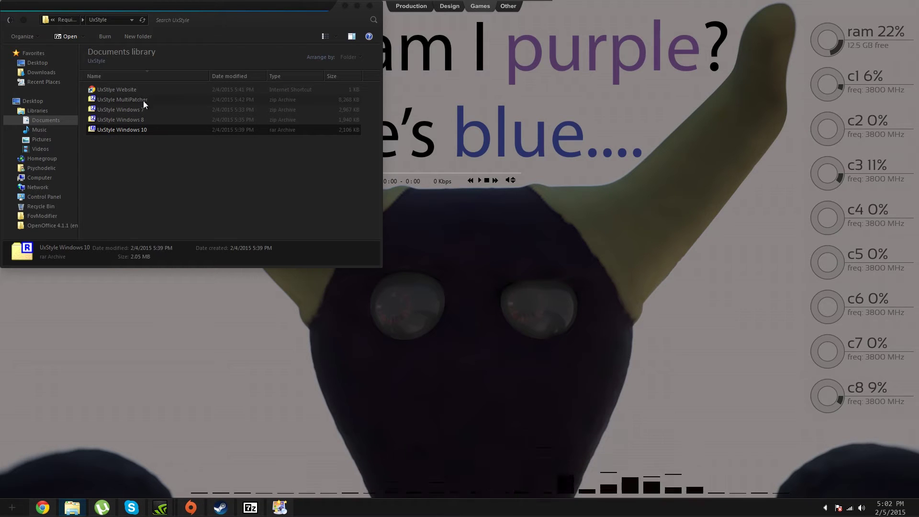
# - Run UXTheme Multi-Patcher from the UxStyle MultiPatcher archive, then exit it and close 7-Zip
pyautogui.doubleClick(142, 99)
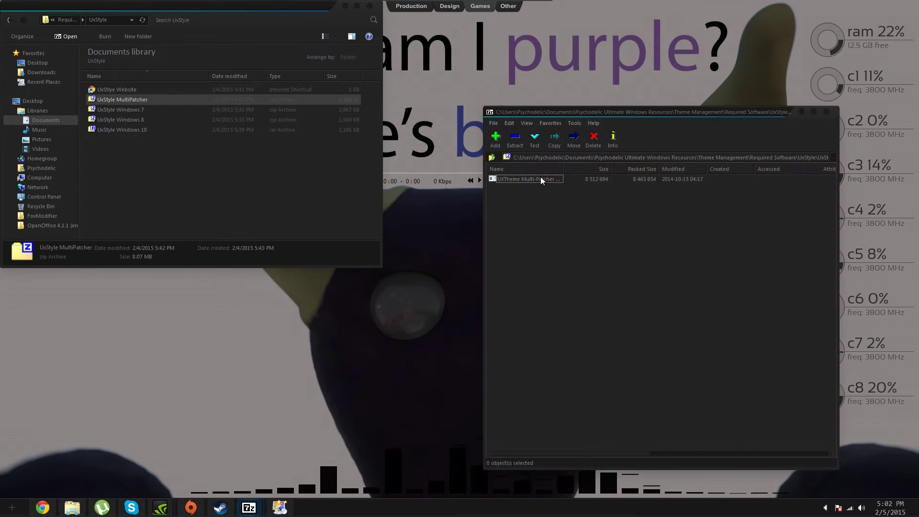
pyautogui.doubleClick(539, 179)
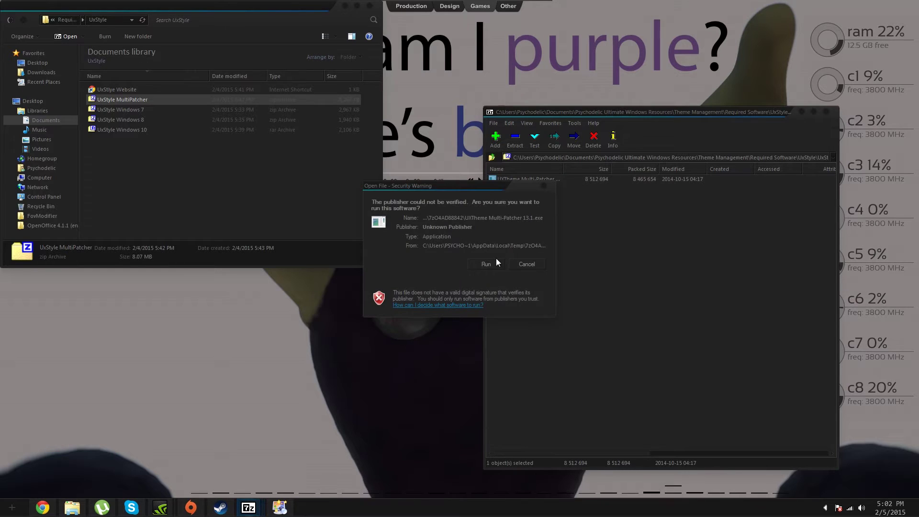
pyautogui.click(487, 264)
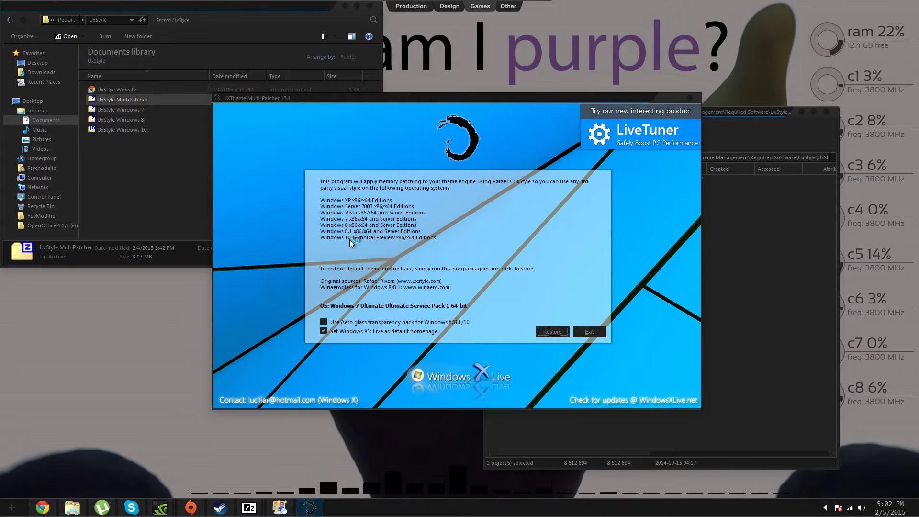
pyautogui.moveTo(565, 96); pyautogui.dragTo(508, 44)
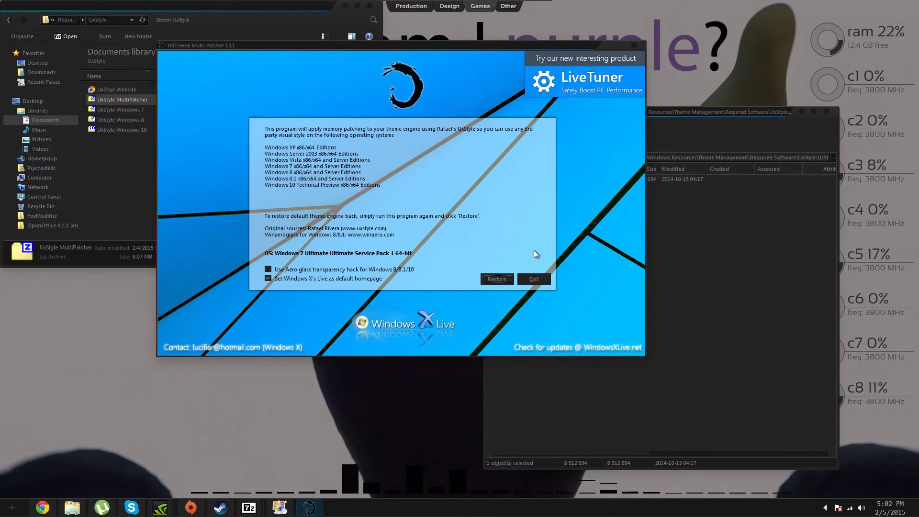
pyautogui.click(536, 280)
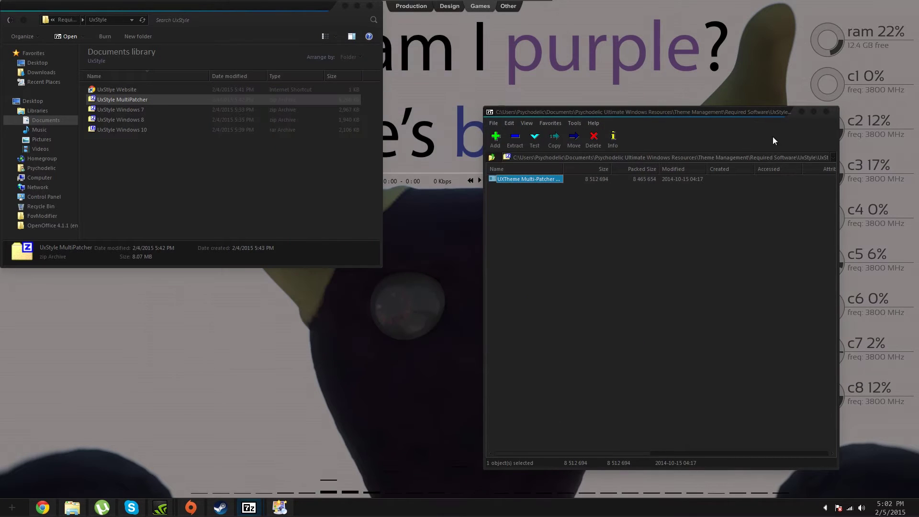
pyautogui.click(825, 112)
# - Go back to Theme Management and open the Samurize_Equalizer folder
pyautogui.click(10, 21)
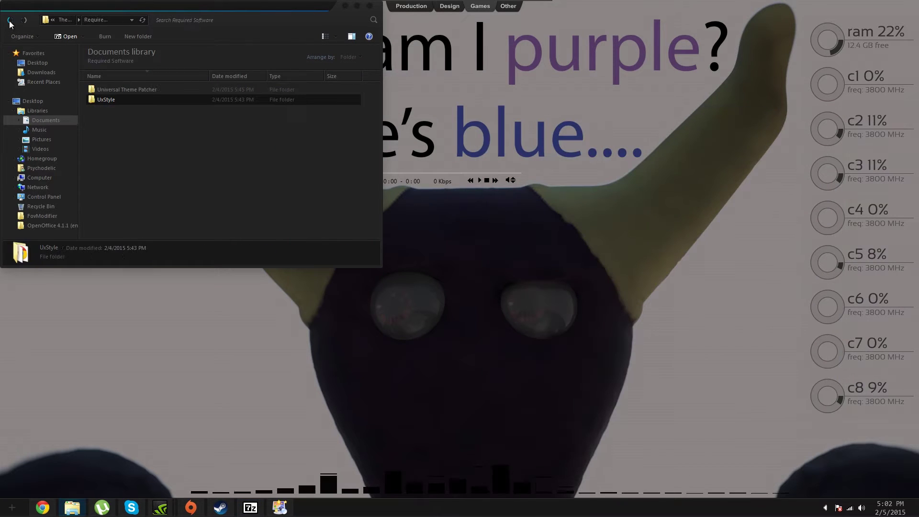
pyautogui.click(10, 21)
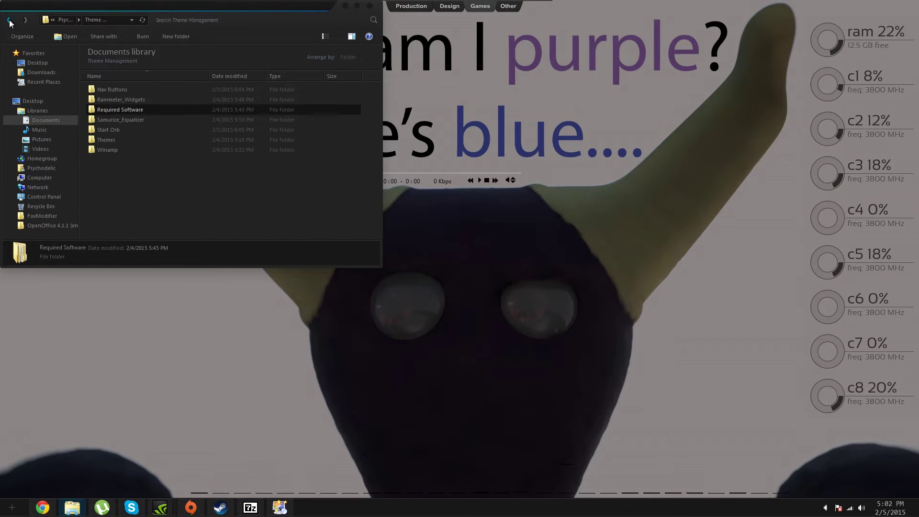
pyautogui.doubleClick(151, 120)
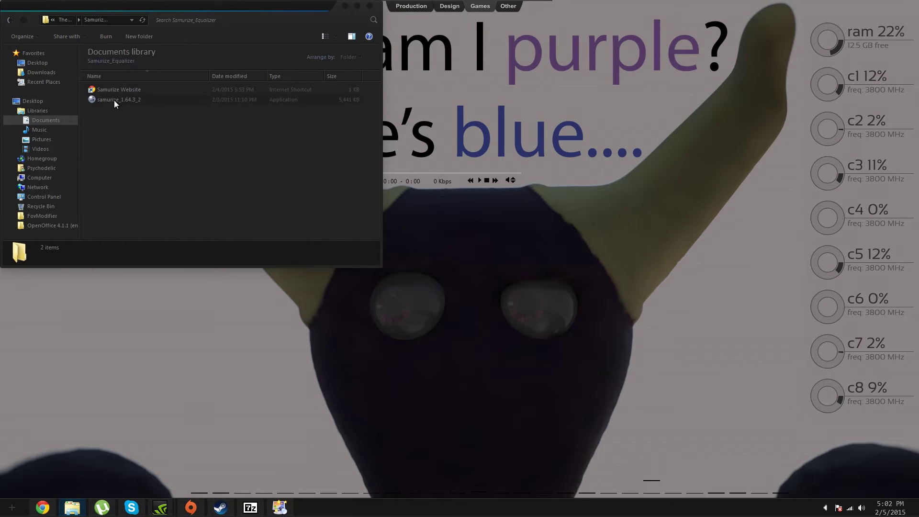
# - Set samurize_1.64.3_2 to run in Windows XP (Service Pack 3) compatibility mode
pyautogui.rightClick(114, 100)
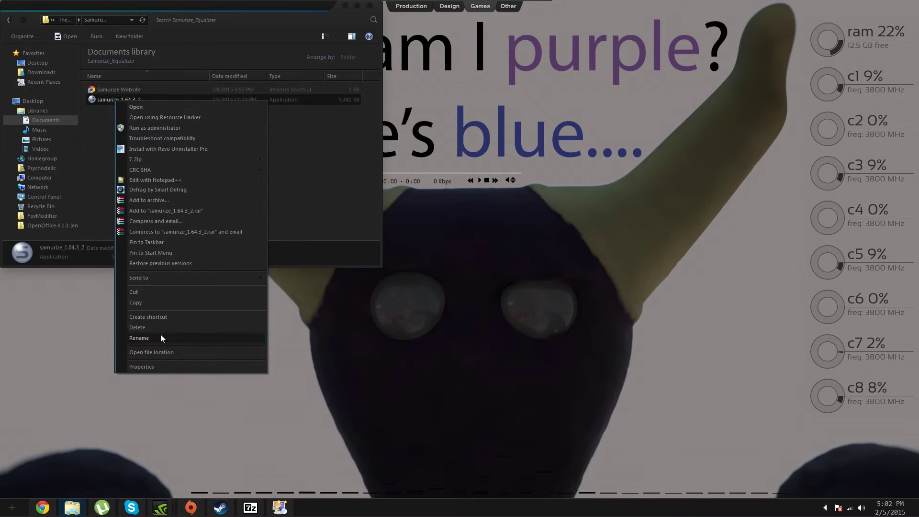
pyautogui.click(157, 365)
pyautogui.click(167, 121)
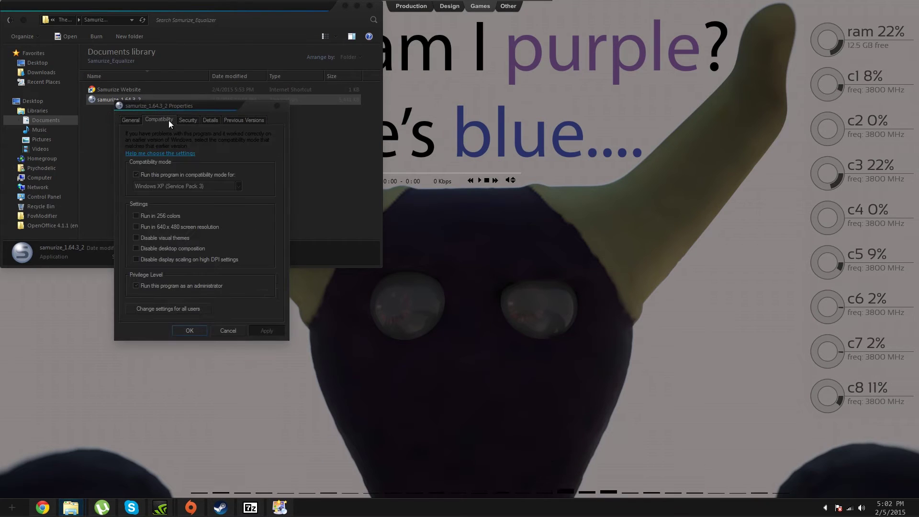
pyautogui.click(137, 174)
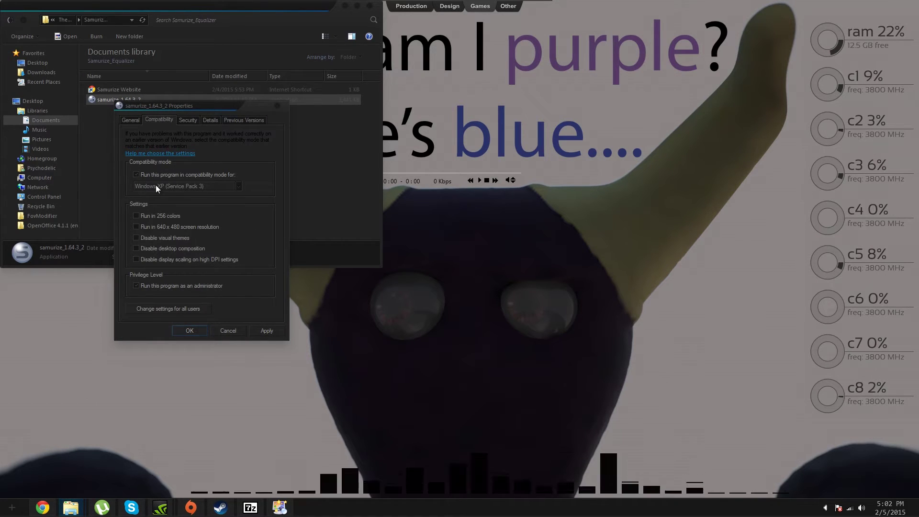
pyautogui.click(156, 185)
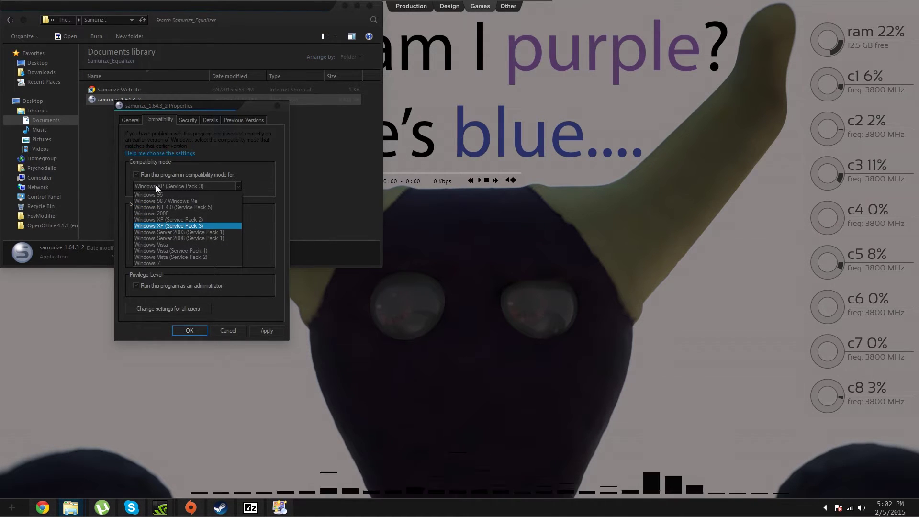
pyautogui.click(167, 226)
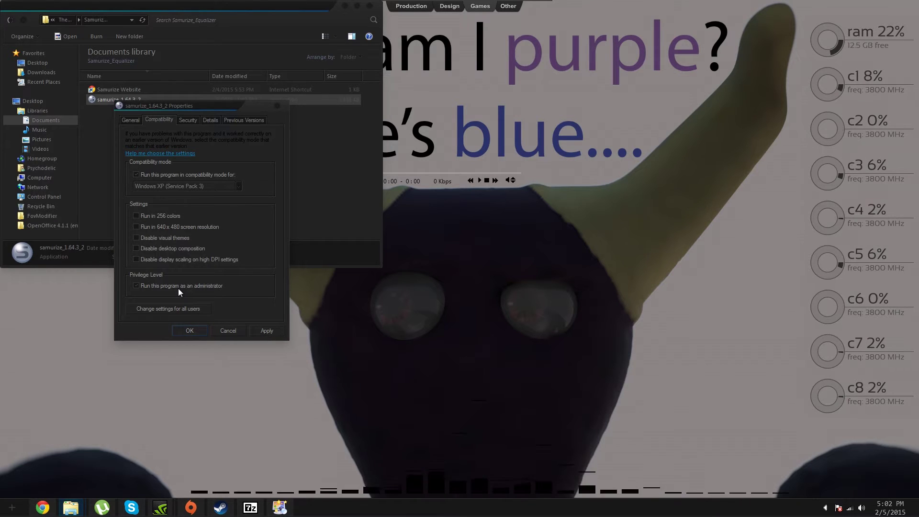
# - Apply the compatibility setting and start the Samurize installer through to its License Agreement
pyautogui.click(198, 331)
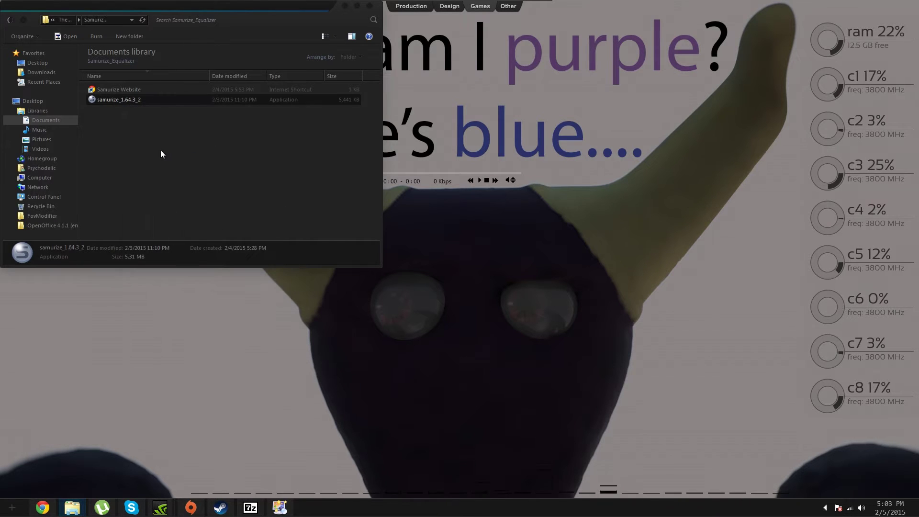
pyautogui.doubleClick(162, 100)
pyautogui.click(489, 259)
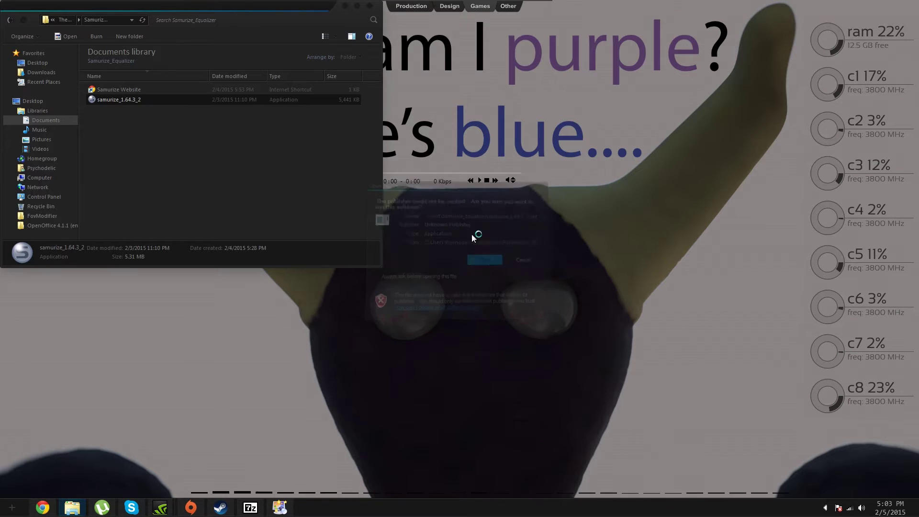
pyautogui.click(467, 275)
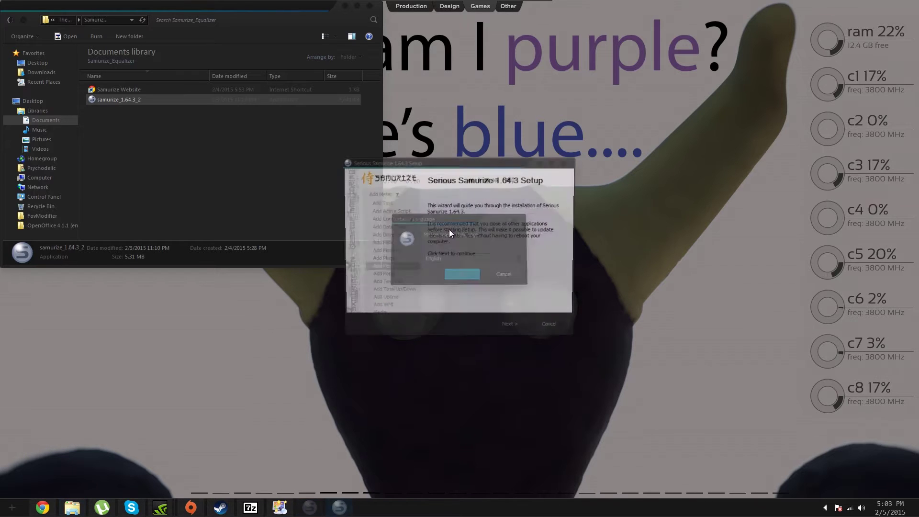
pyautogui.click(510, 329)
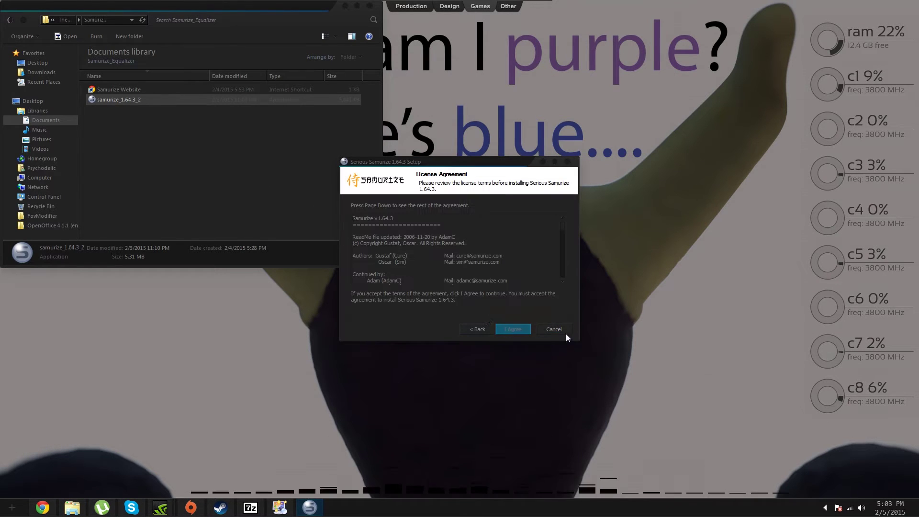
# - Cancel the Serious Samurize 1.64.3 setup, confirm quitting, and glance at the hidden tray icons
pyautogui.click(549, 329)
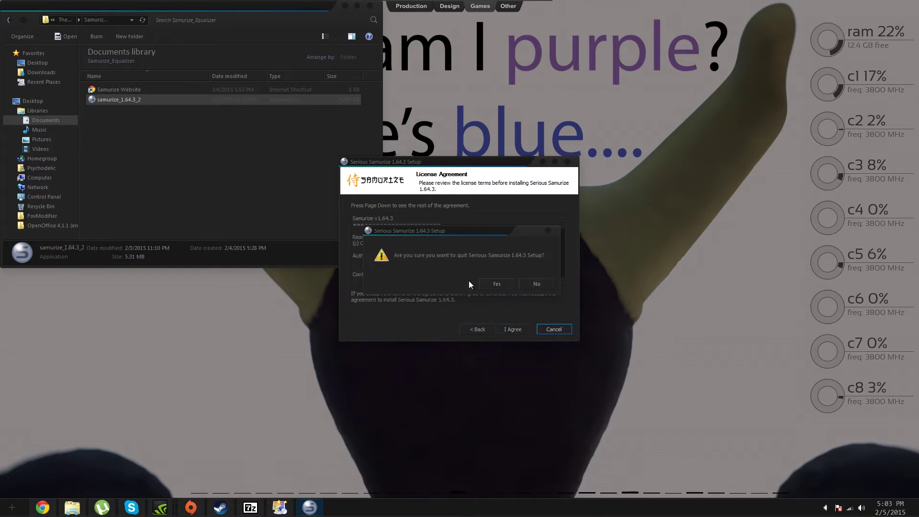
pyautogui.click(488, 282)
pyautogui.click(822, 508)
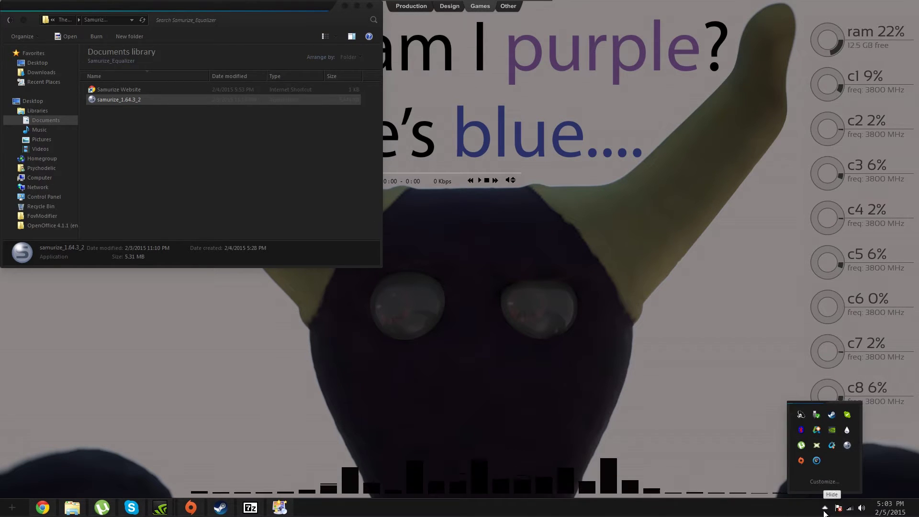
pyautogui.click(824, 509)
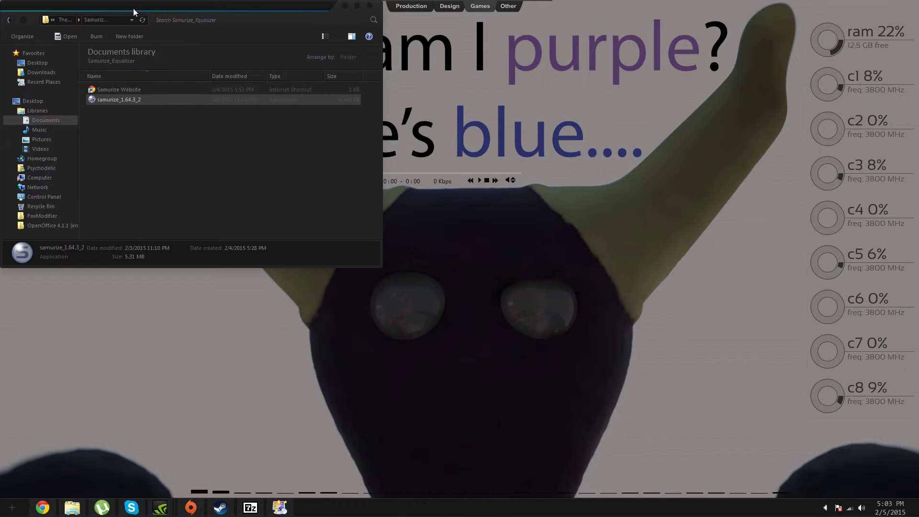
# - Center Explorer and compare the Rainmeter-3.1 and Rainmeter-3.2-r2357-beta installers in Rainmeter_Widgets
pyautogui.moveTo(134, 11); pyautogui.dragTo(328, 62)
pyautogui.click(204, 70)
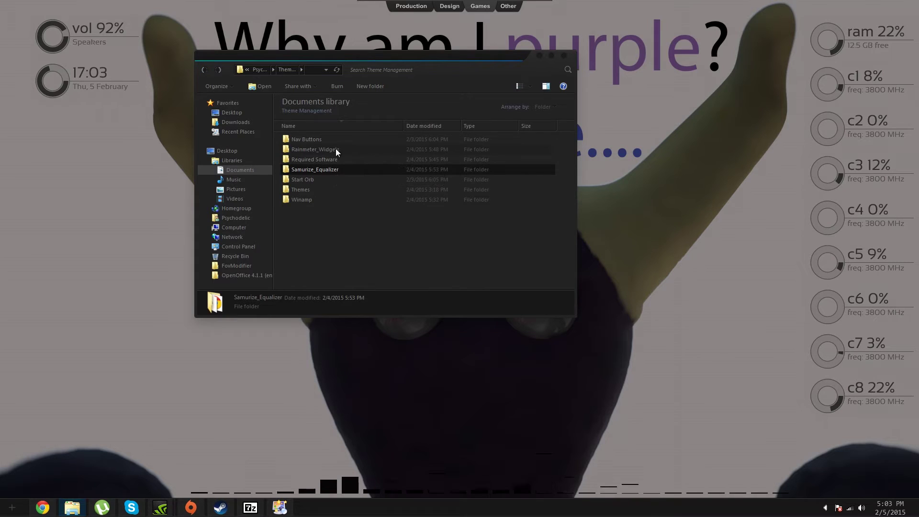
pyautogui.moveTo(335, 150)
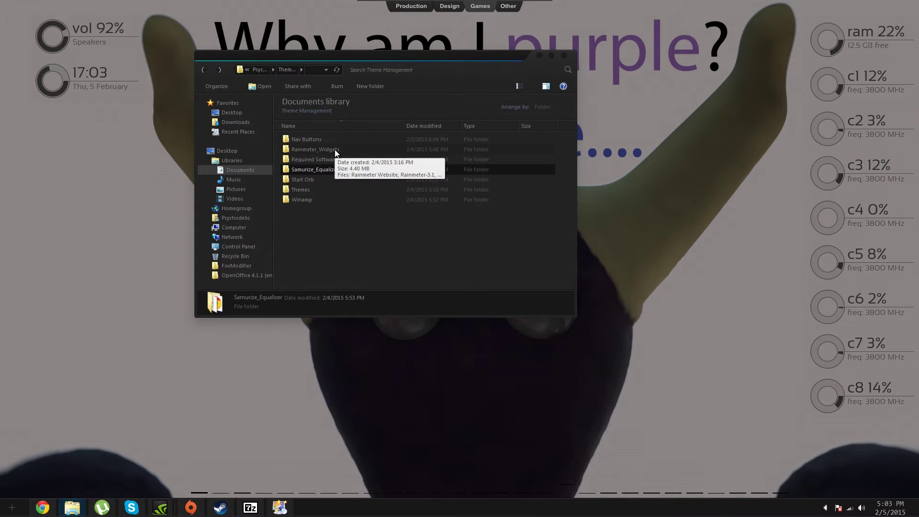
pyautogui.doubleClick(335, 149)
pyautogui.click(315, 154)
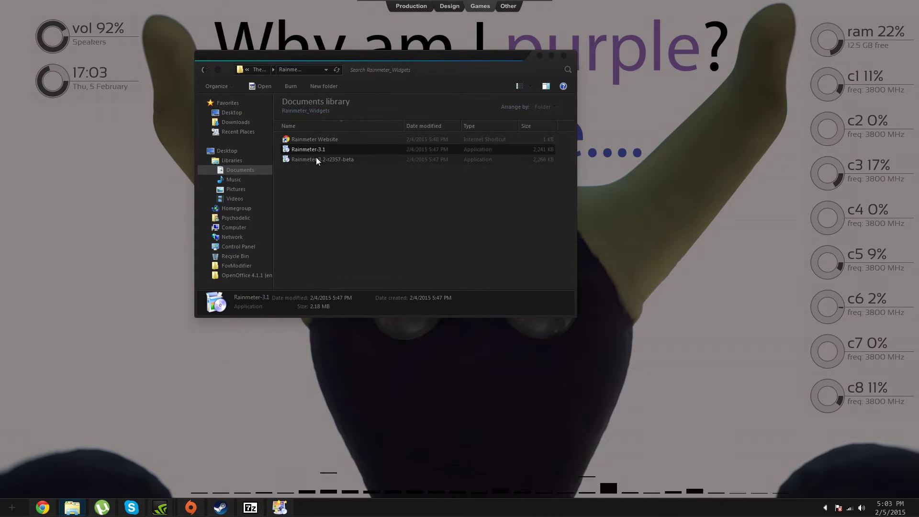
pyautogui.click(316, 158)
pyautogui.click(317, 150)
pyautogui.click(319, 159)
pyautogui.click(320, 148)
pyautogui.click(322, 160)
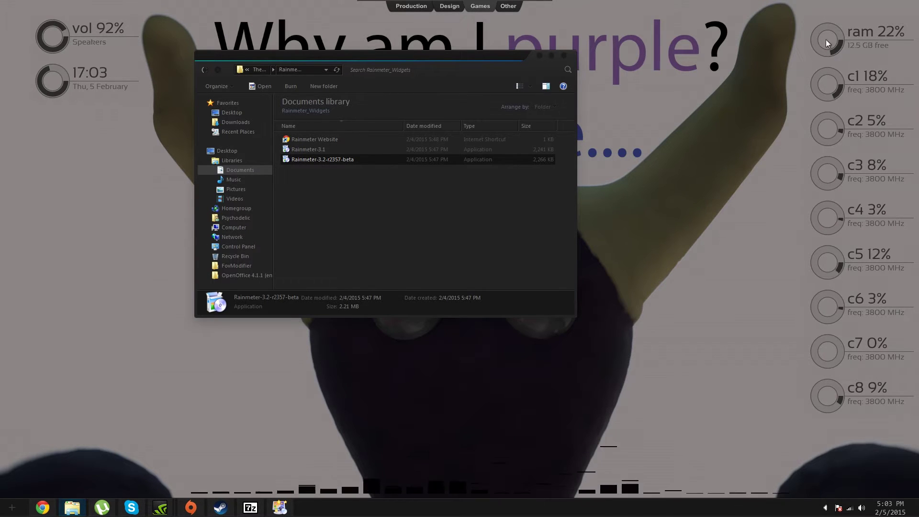
# - Return to Theme Management, browse the Winamp folder, then go back again
pyautogui.click(206, 71)
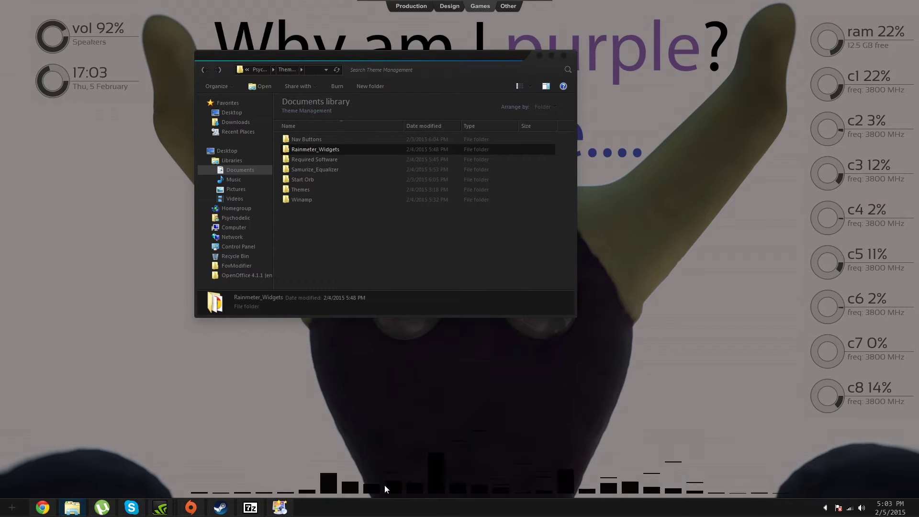
pyautogui.click(476, 485)
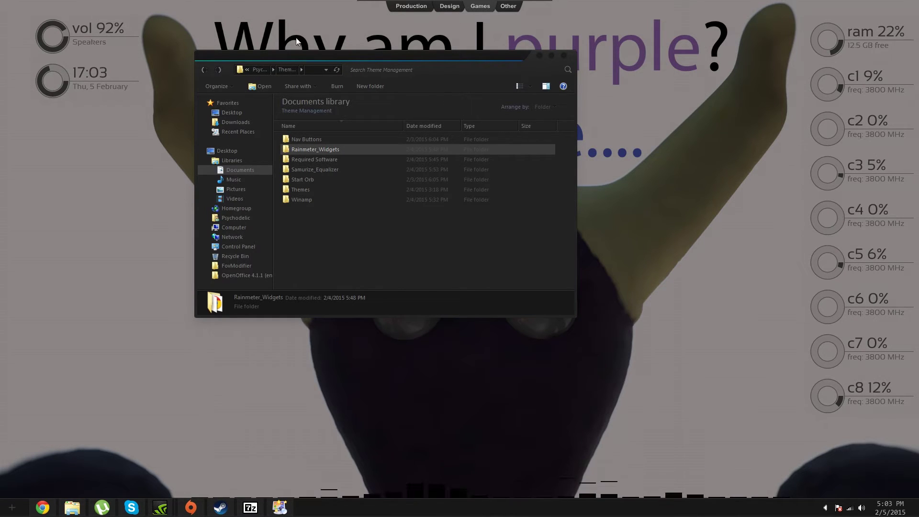
pyautogui.click(203, 73)
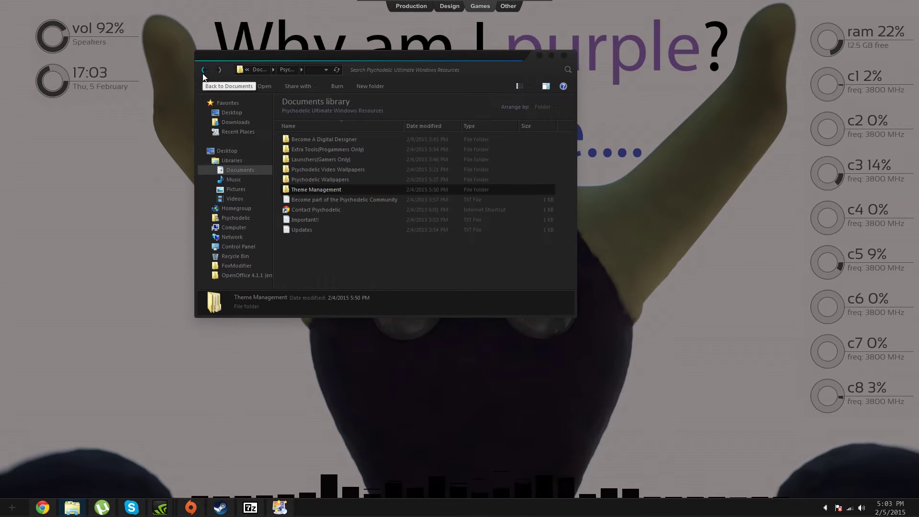
pyautogui.doubleClick(330, 189)
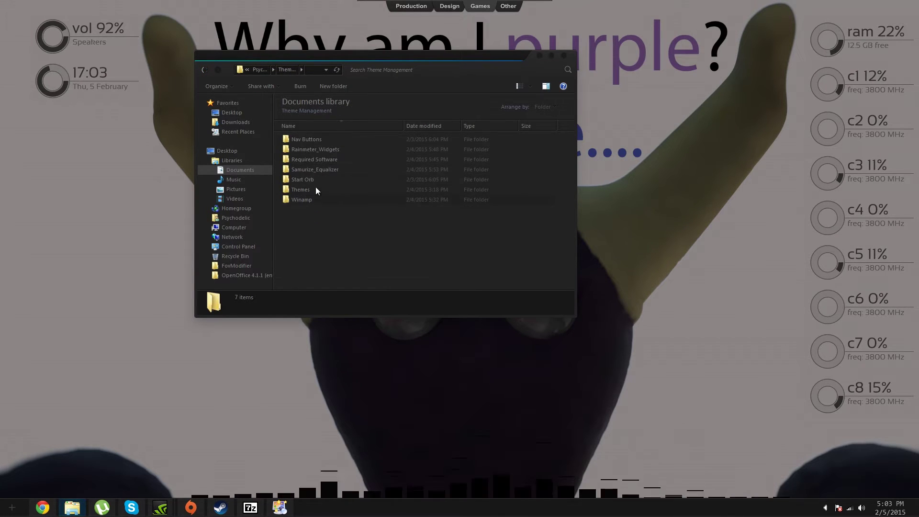
pyautogui.doubleClick(317, 203)
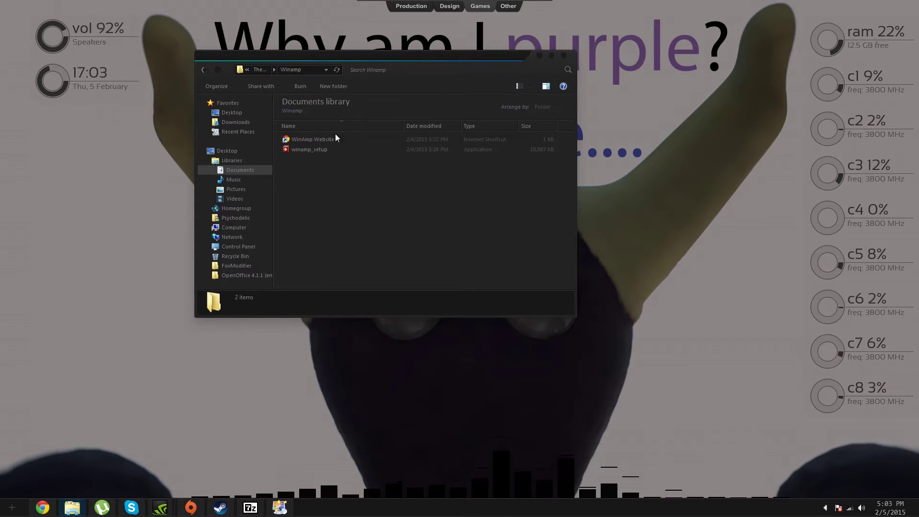
pyautogui.click(204, 70)
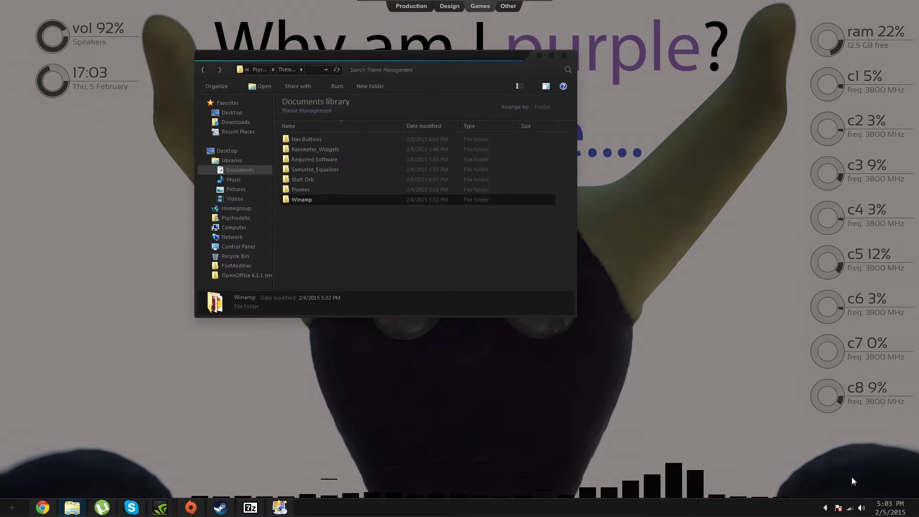
# - Check the hidden tray icons and Start menu shut-down options, then dismiss the menu
pyautogui.click(826, 507)
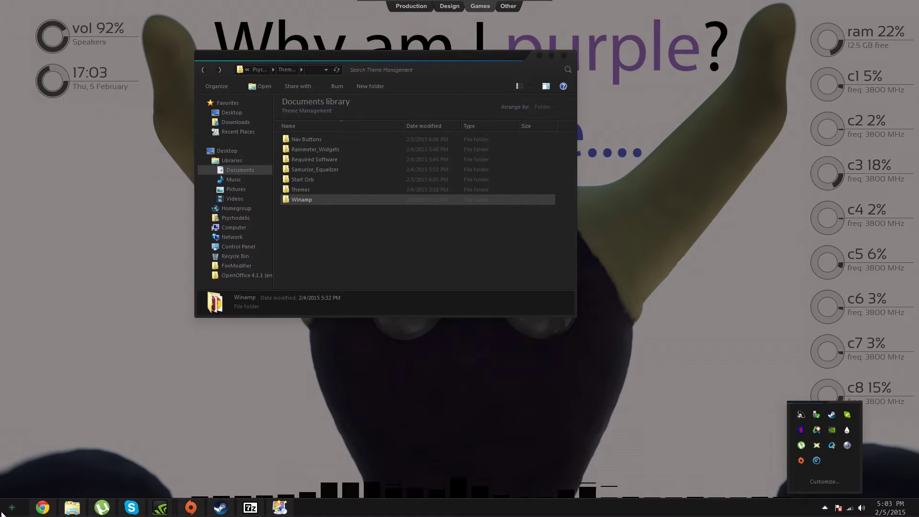
pyautogui.press('super')
pyautogui.click(188, 488)
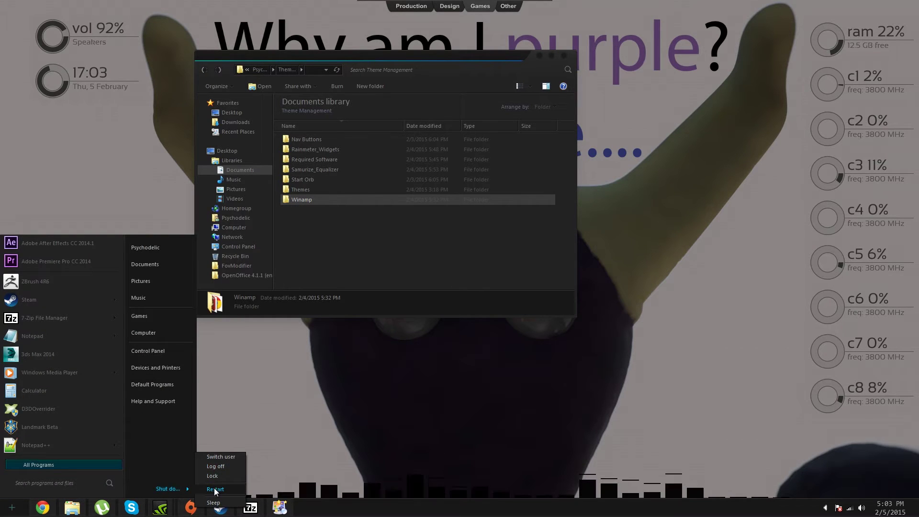
pyautogui.click(276, 395)
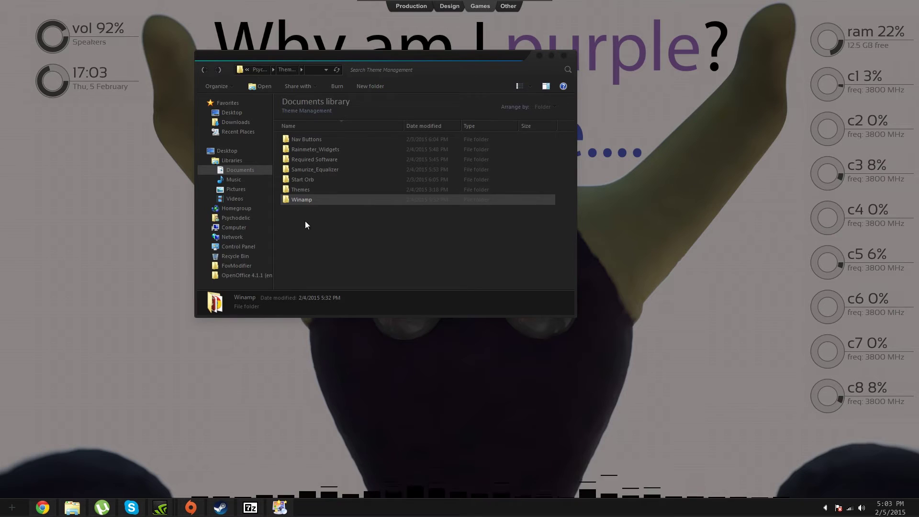
# - Open Themes > Dark and open the Viewlix - TheHacker0007 archive in 7-Zip
pyautogui.doubleClick(309, 188)
pyautogui.doubleClick(309, 139)
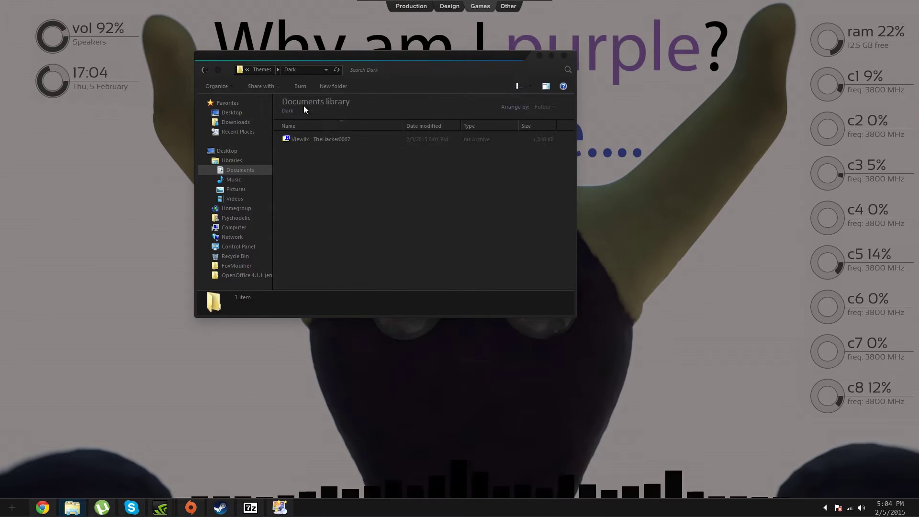
pyautogui.click(322, 139)
pyautogui.doubleClick(323, 138)
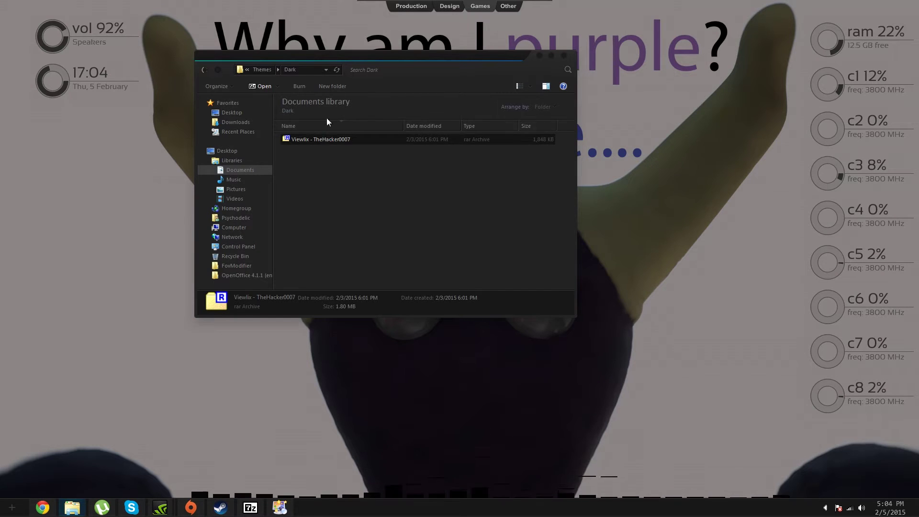
pyautogui.moveTo(559, 110); pyautogui.dragTo(578, 110)
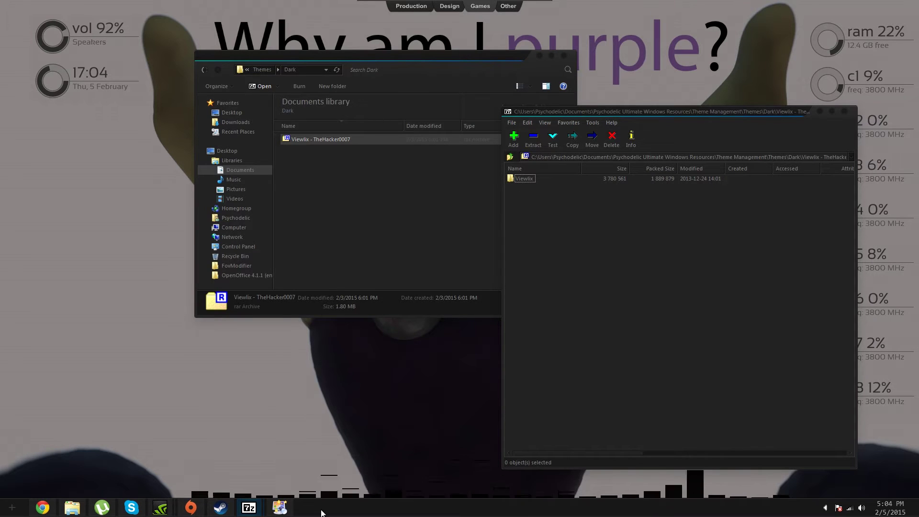
# - In the archive, open Viewlix > theme and select viewlix and viewlix.theme
pyautogui.doubleClick(520, 180)
pyautogui.doubleClick(523, 195)
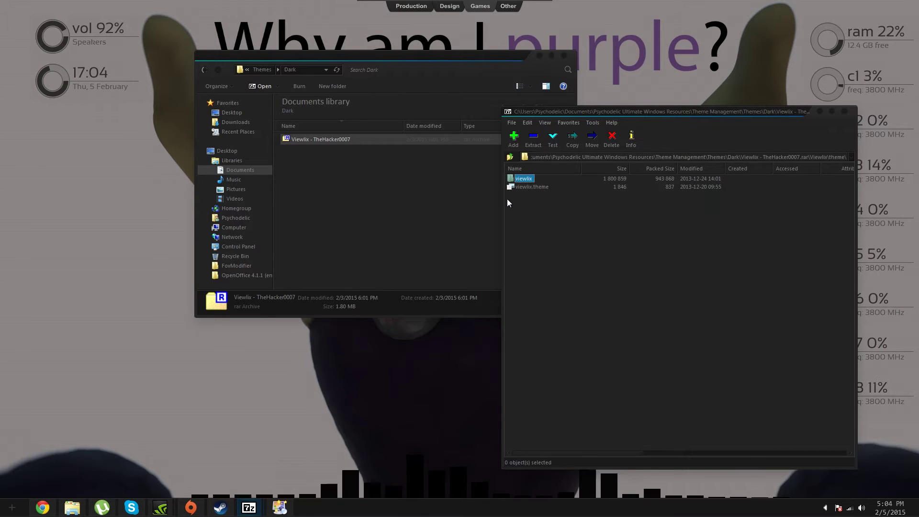
pyautogui.moveTo(525, 182); pyautogui.dragTo(519, 181)
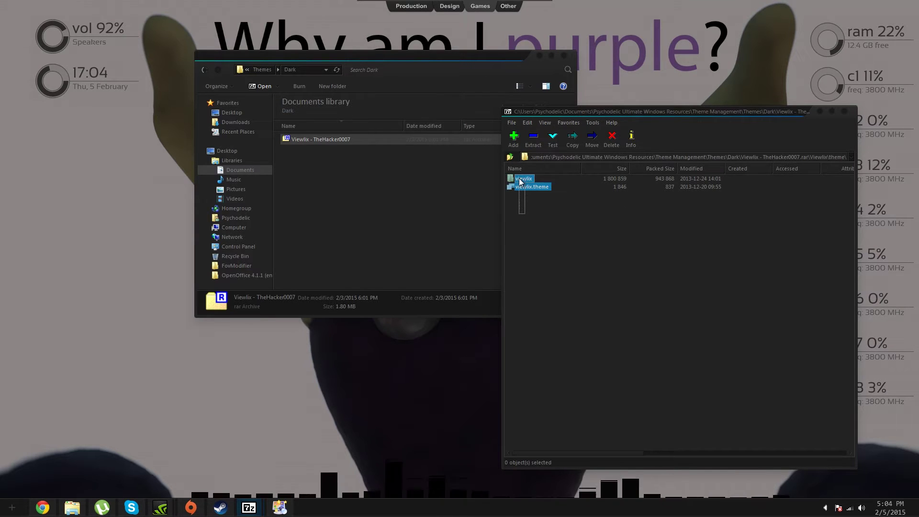
# - Browse Explorer to C:\Windows\Resources\Themes
pyautogui.click(234, 227)
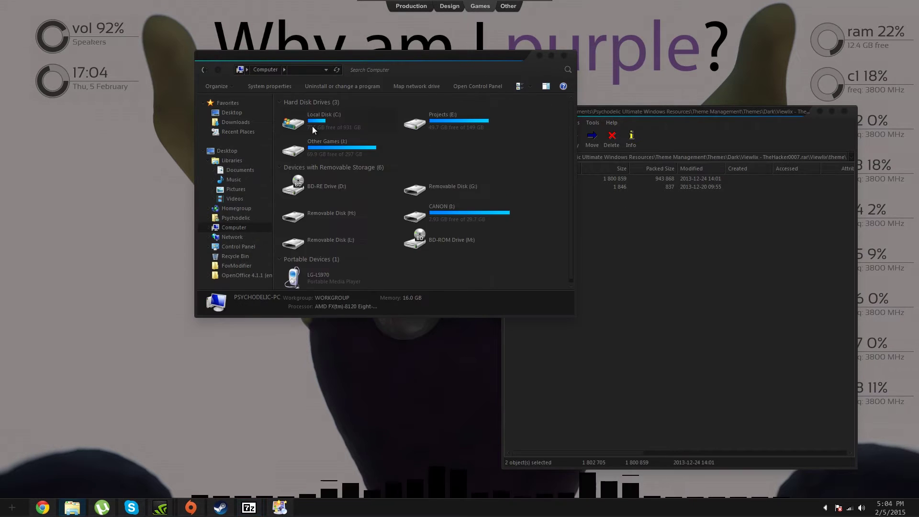
pyautogui.click(314, 127)
pyautogui.doubleClick(312, 126)
pyautogui.doubleClick(303, 213)
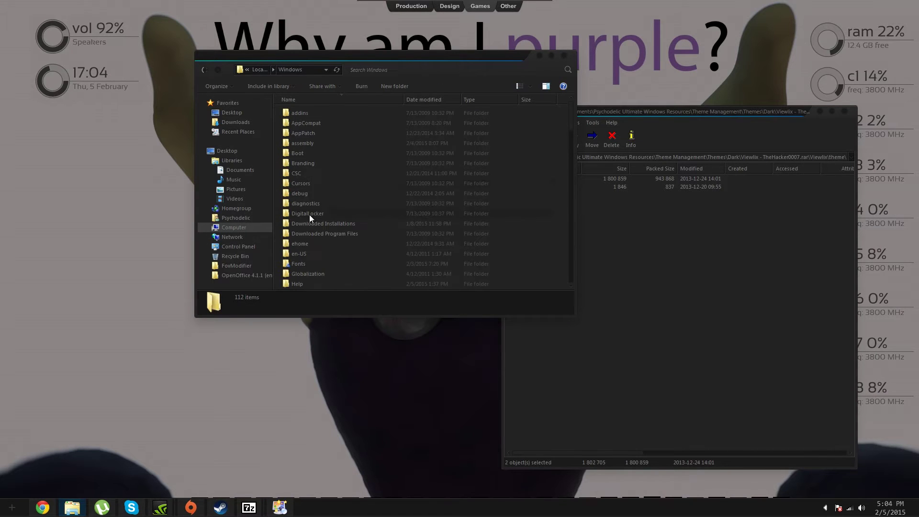
pyautogui.scroll(-5, 309, 204)
pyautogui.scroll(-3, 308, 205)
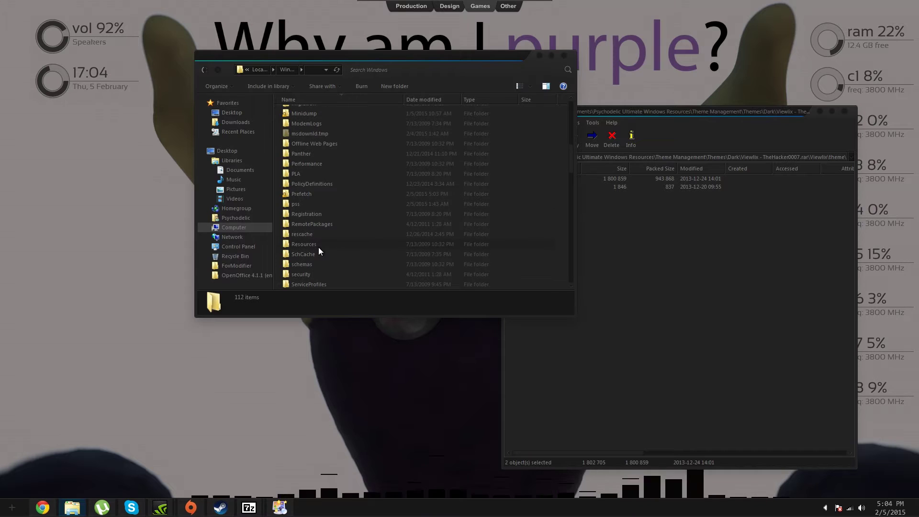
pyautogui.doubleClick(318, 247)
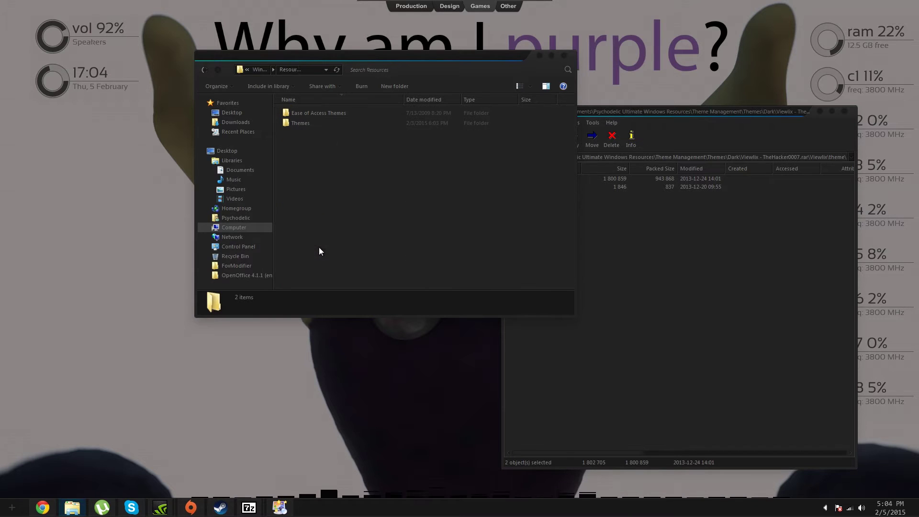
pyautogui.click(318, 128)
pyautogui.doubleClick(318, 127)
# - Drag viewlix and viewlix.theme from 7-Zip into the Windows Themes folder
pyautogui.click(530, 196)
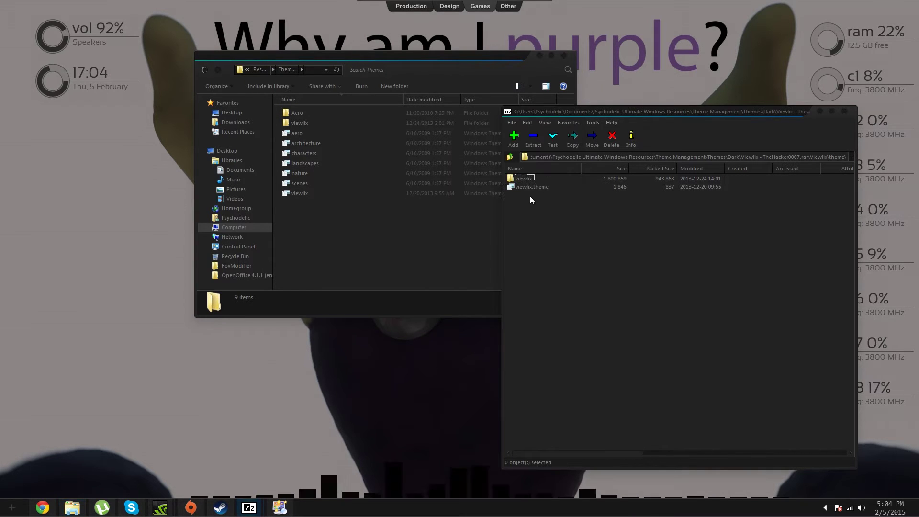
pyautogui.moveTo(530, 186); pyautogui.dragTo(417, 225)
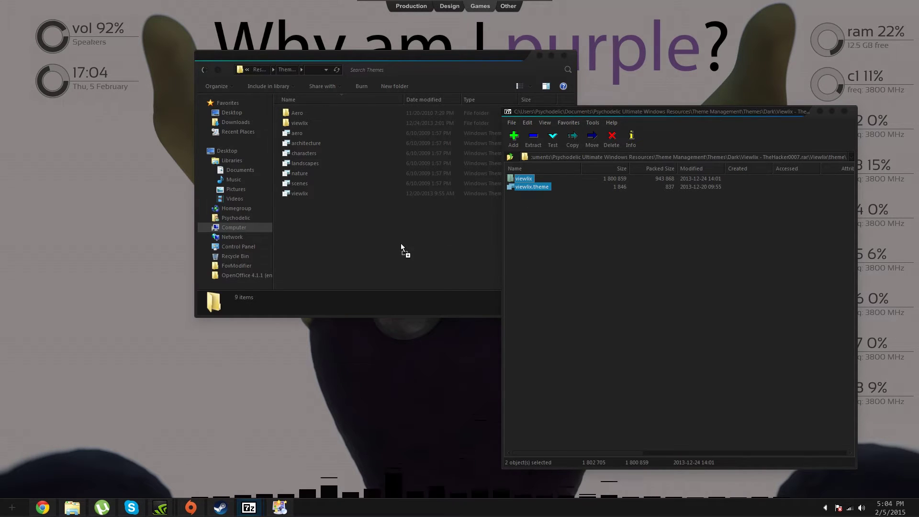
pyautogui.click(333, 246)
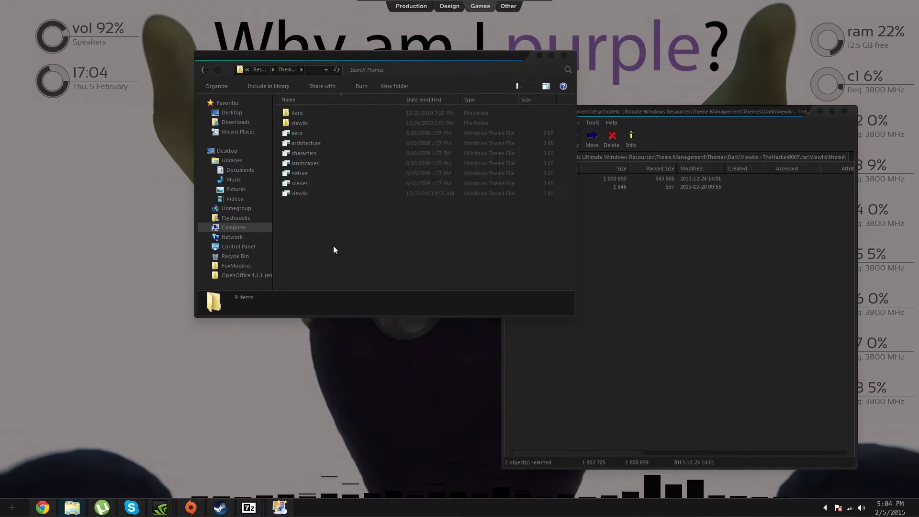
# - Apply the viewlix theme from the Themes folder
pyautogui.click(303, 193)
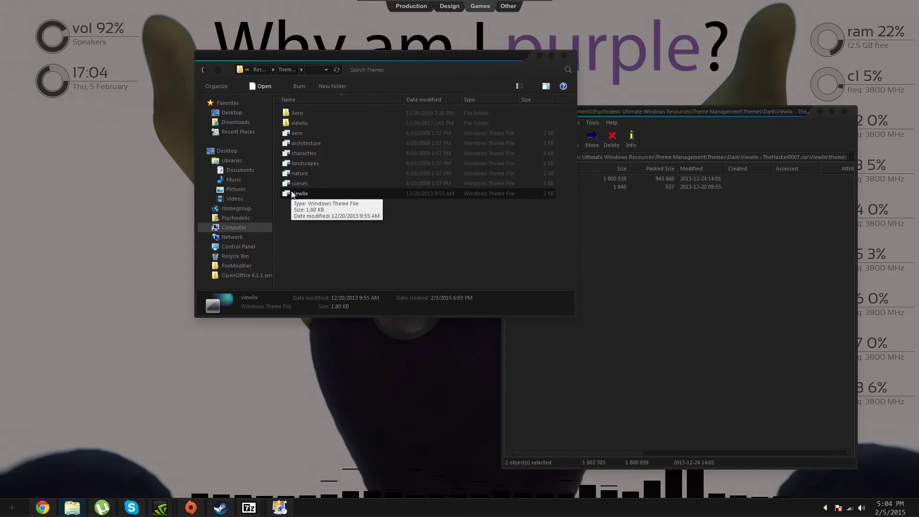
pyautogui.click(292, 181)
pyautogui.click(293, 193)
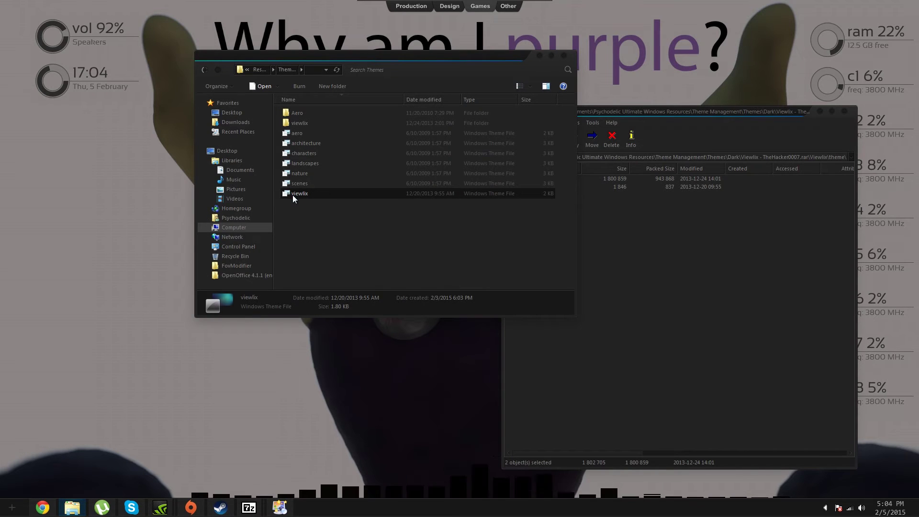
pyautogui.doubleClick(294, 195)
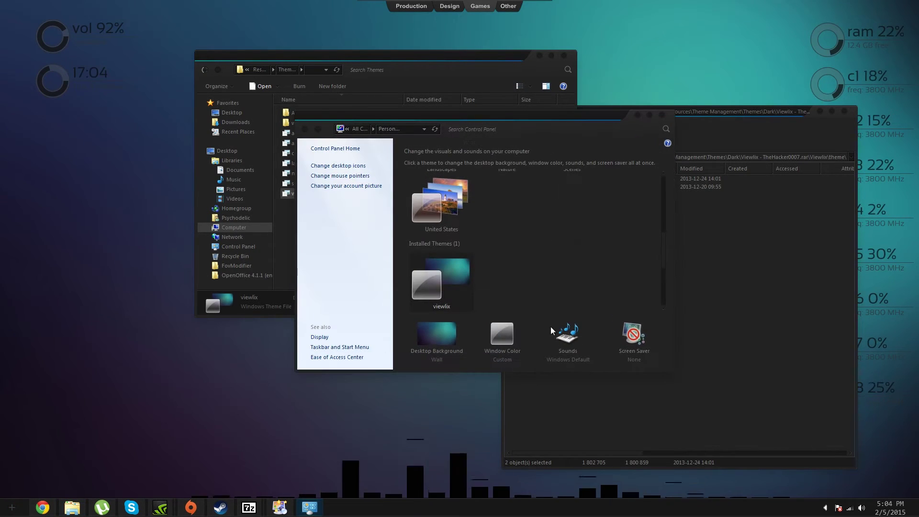
# - Save a Psychodelic Wallpapers picture as the desktop background and close Personalization
pyautogui.click(438, 355)
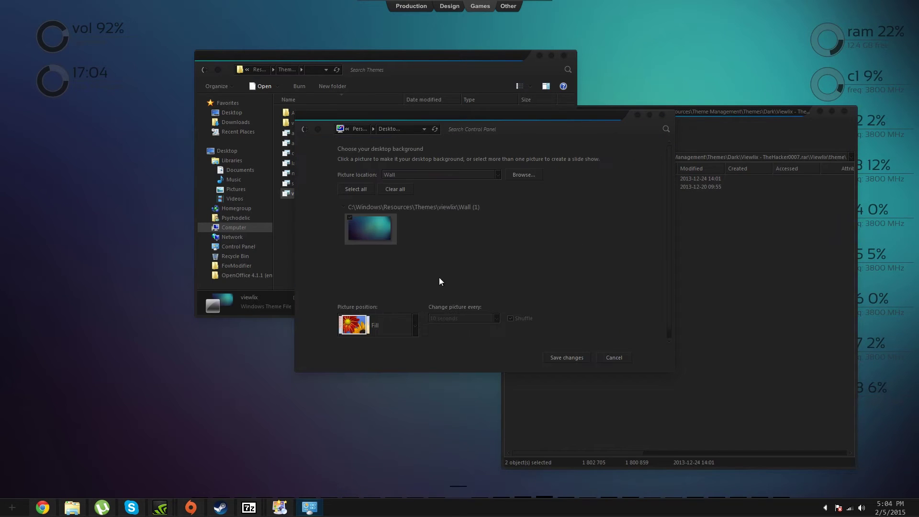
pyautogui.click(486, 177)
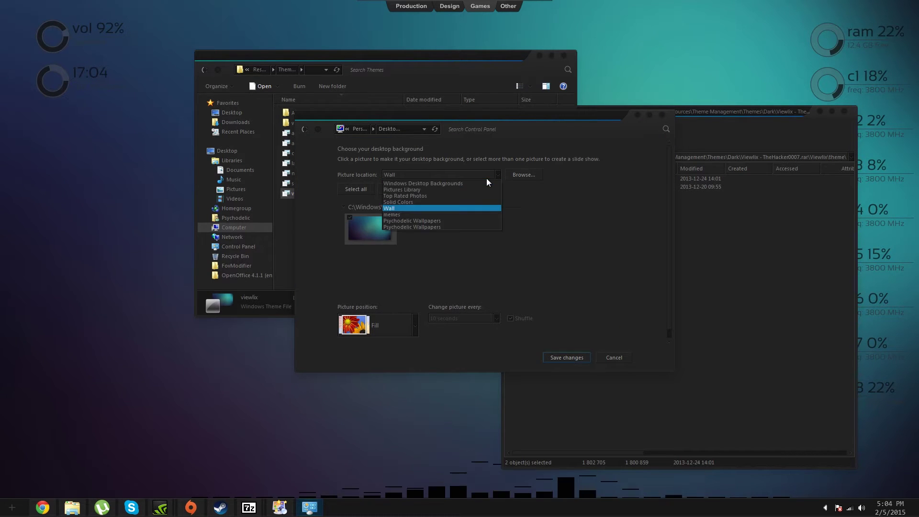
pyautogui.click(438, 222)
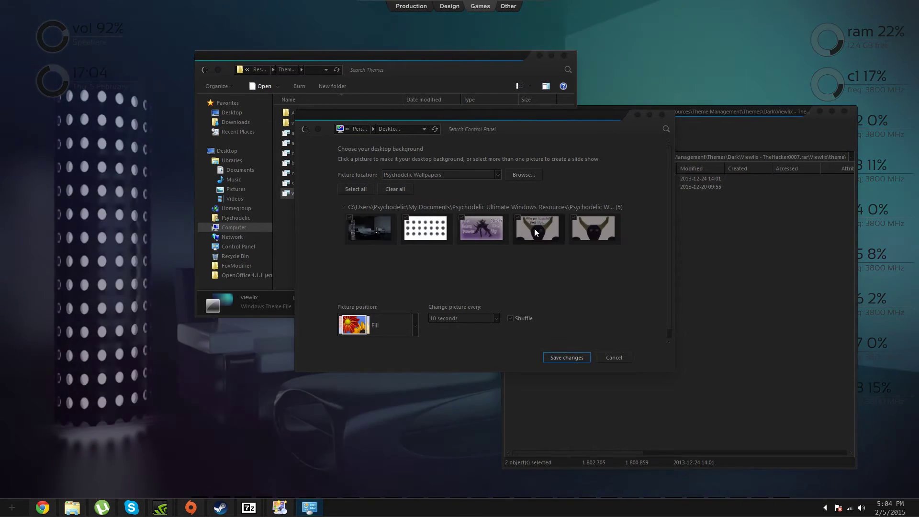
pyautogui.click(565, 358)
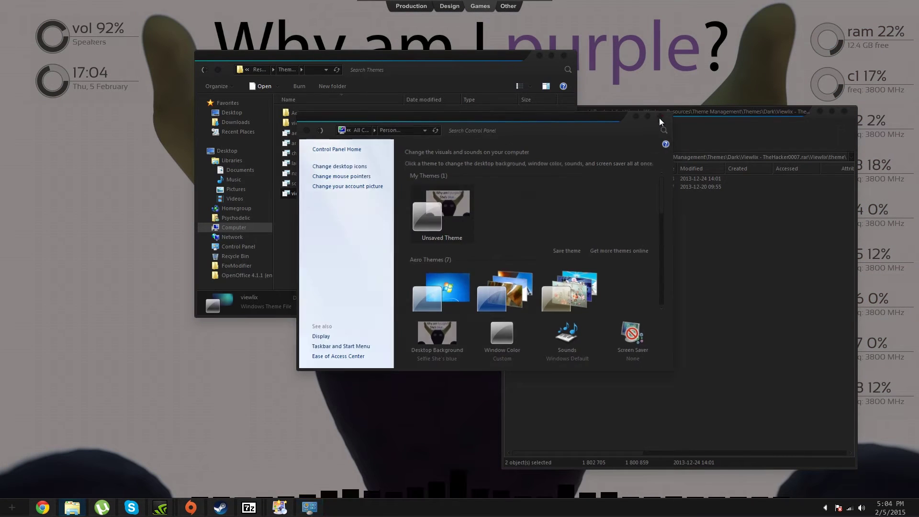
pyautogui.click(659, 117)
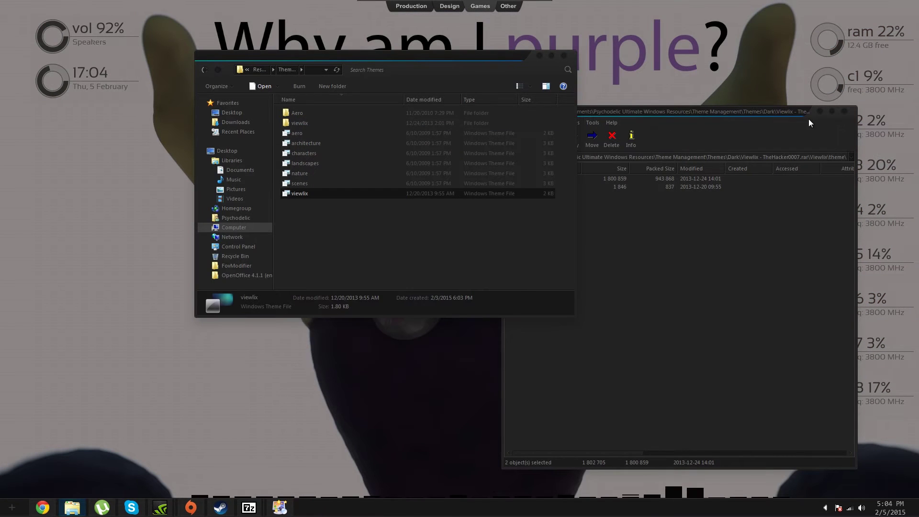
# - Close 7-Zip, browse to Theme Management > Nav Buttons, and run the Navigation Buttons Customizer, allowing it
pyautogui.click(840, 114)
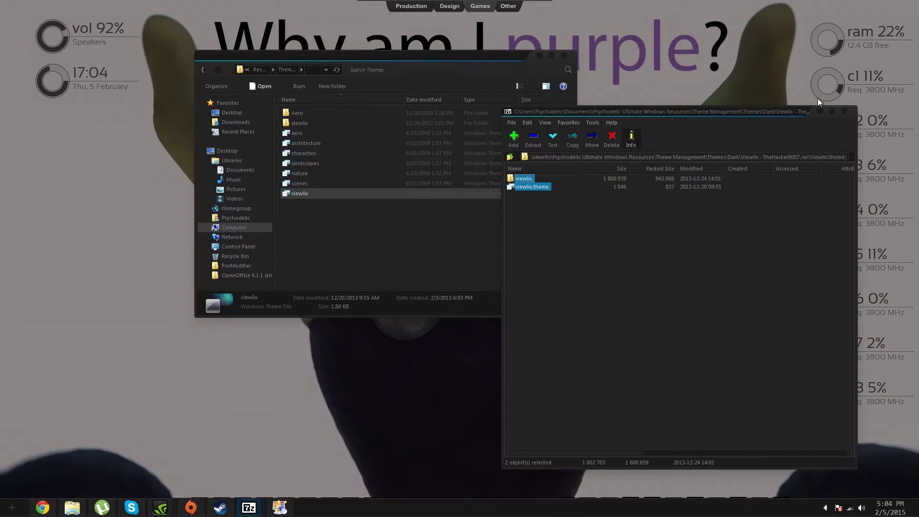
pyautogui.click(845, 111)
pyautogui.click(12, 508)
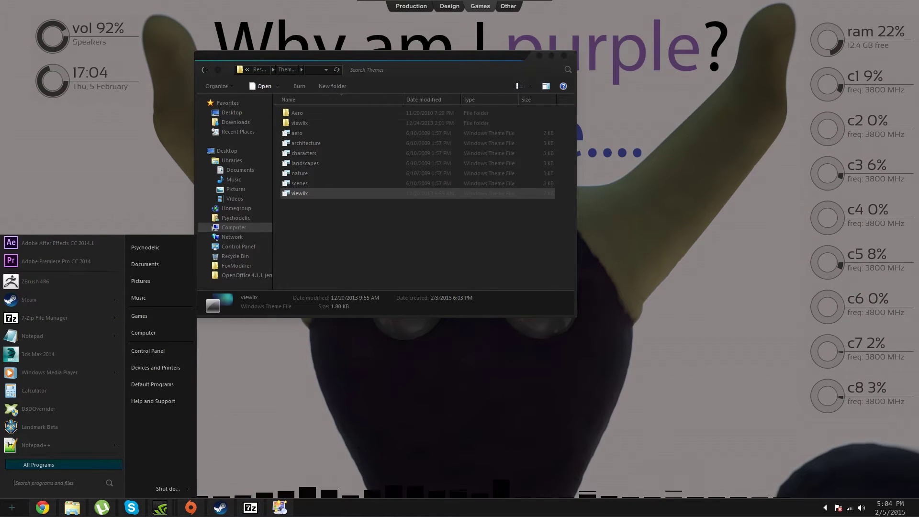
pyautogui.click(205, 69)
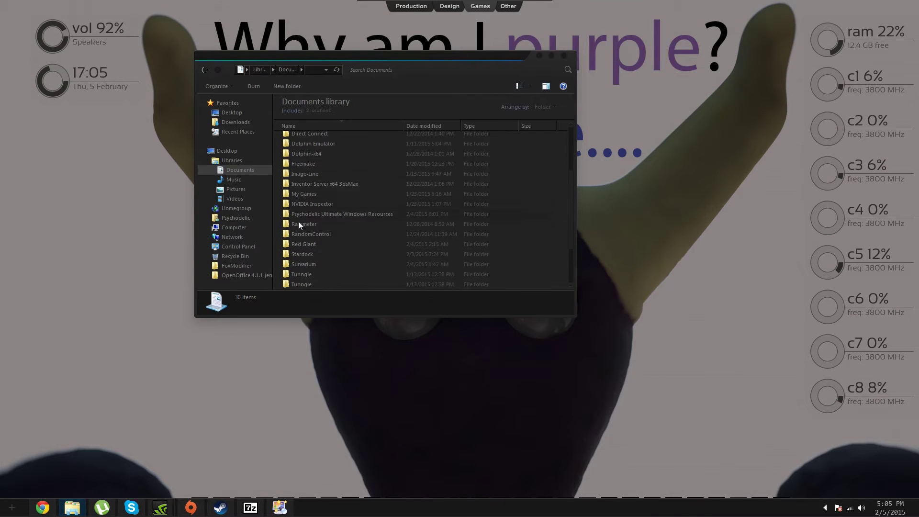
pyautogui.doubleClick(338, 215)
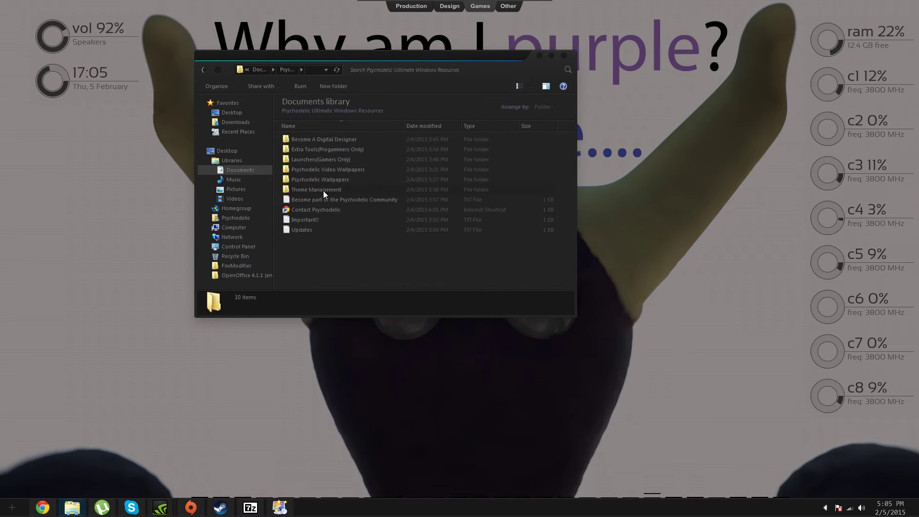
pyautogui.doubleClick(323, 191)
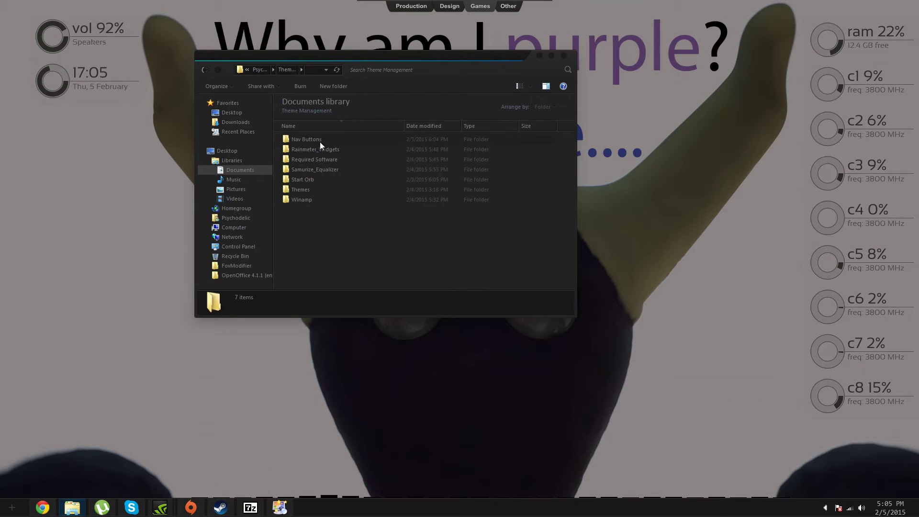
pyautogui.doubleClick(320, 142)
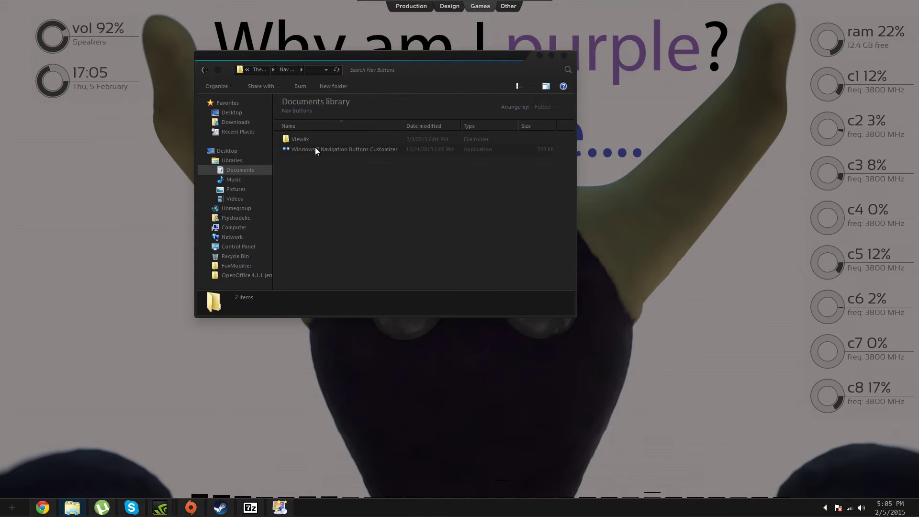
pyautogui.doubleClick(315, 147)
pyautogui.click(483, 261)
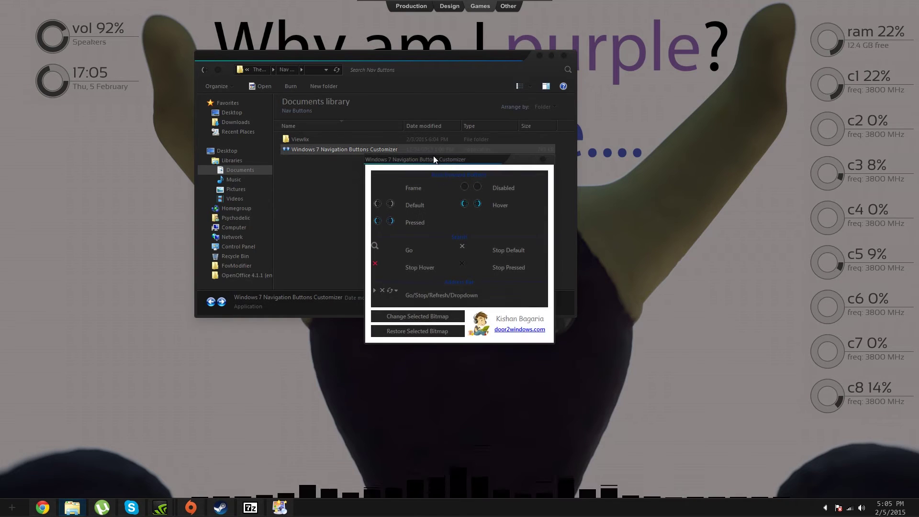
# - Place the customizer on the right and show the Viewlix folder as medium icons beside it
pyautogui.moveTo(435, 160); pyautogui.dragTo(661, 159)
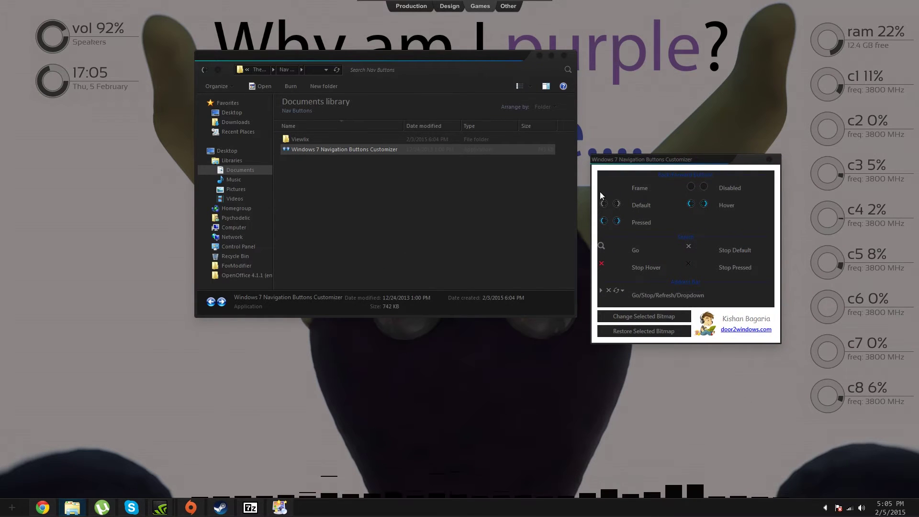
pyautogui.doubleClick(299, 140)
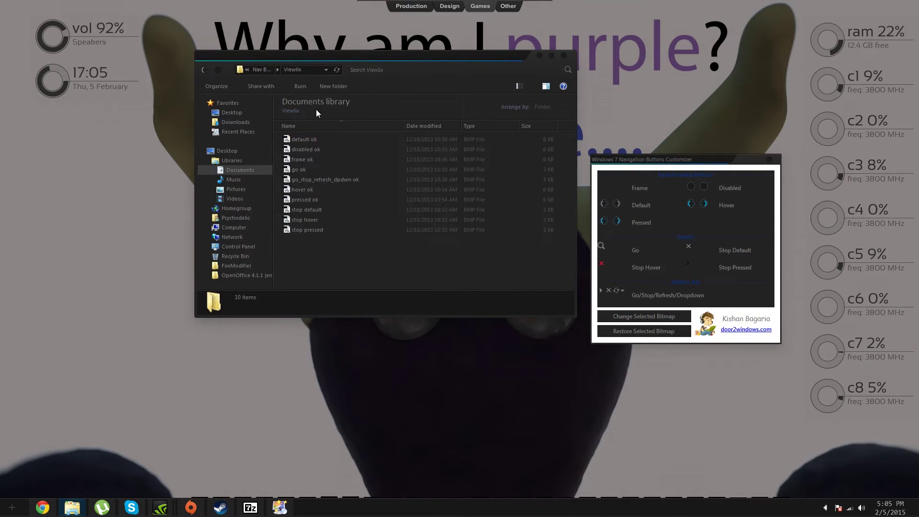
pyautogui.click(530, 87)
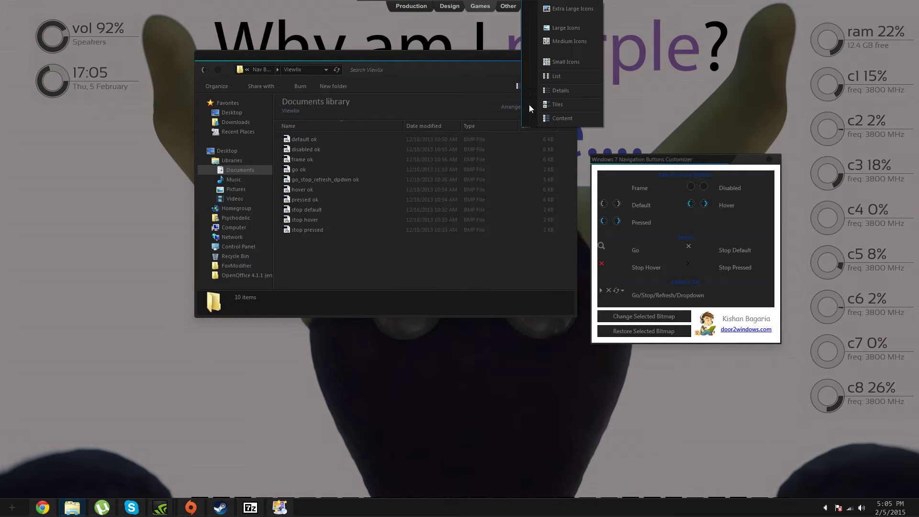
pyautogui.click(566, 41)
pyautogui.moveTo(366, 117); pyautogui.dragTo(283, 129)
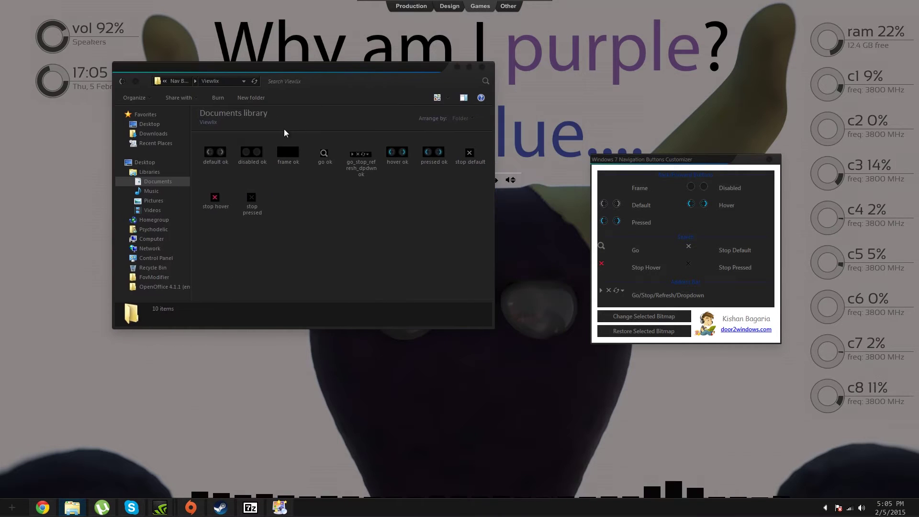
# - Preview the default ok and frame ok images, then select the Frame bitmap entry in the customizer
pyautogui.click(216, 158)
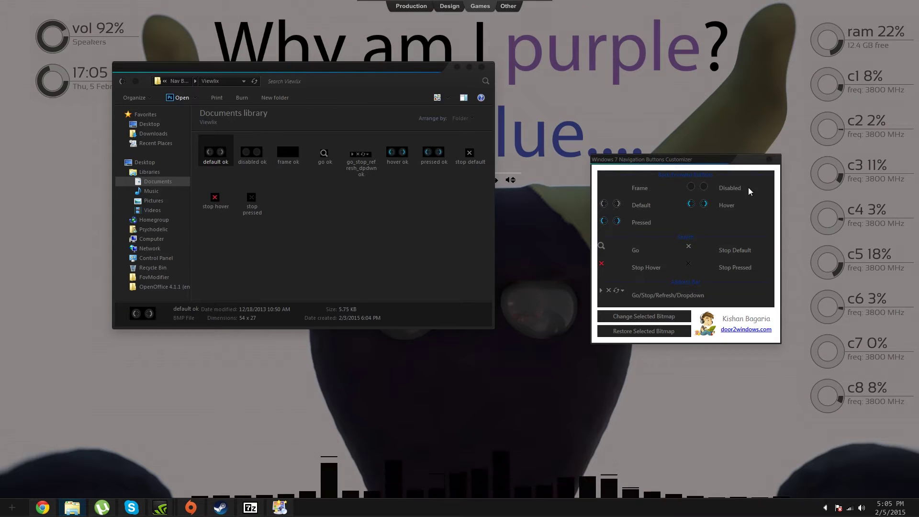
pyautogui.click(289, 158)
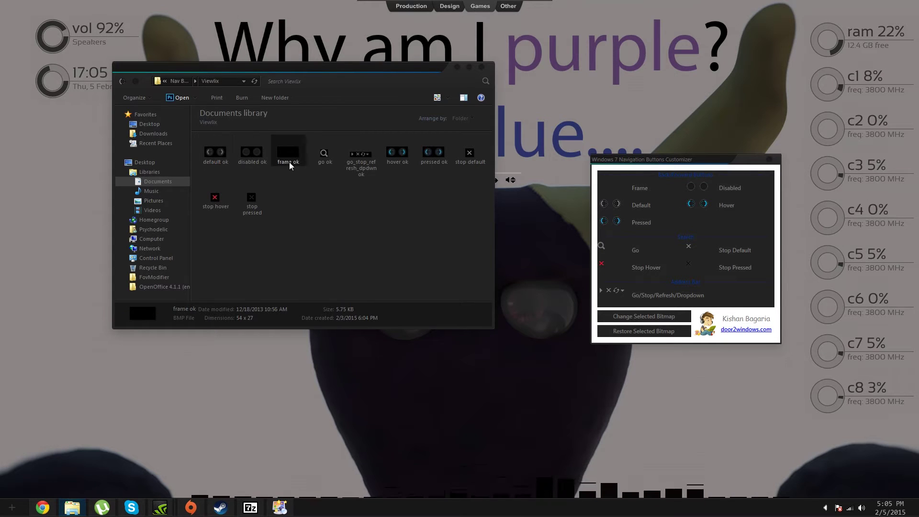
pyautogui.click(622, 188)
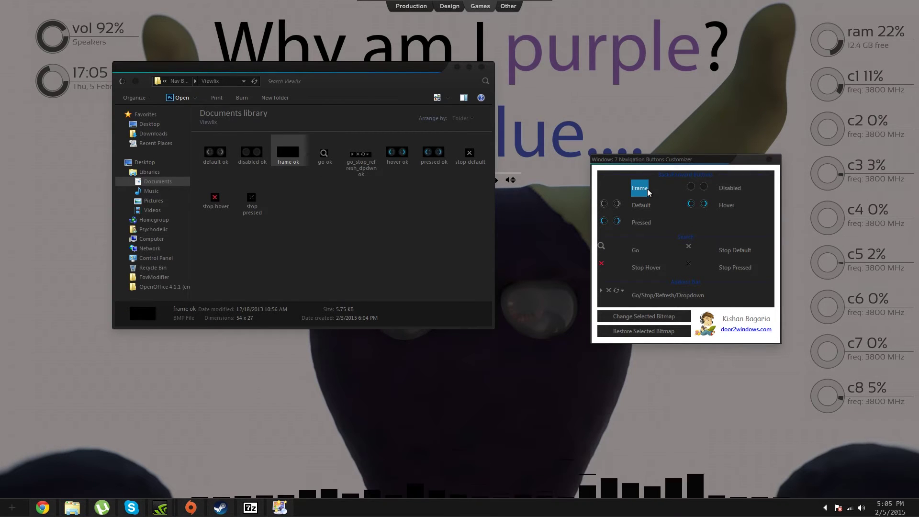
pyautogui.click(641, 205)
pyautogui.click(641, 222)
pyautogui.click(642, 205)
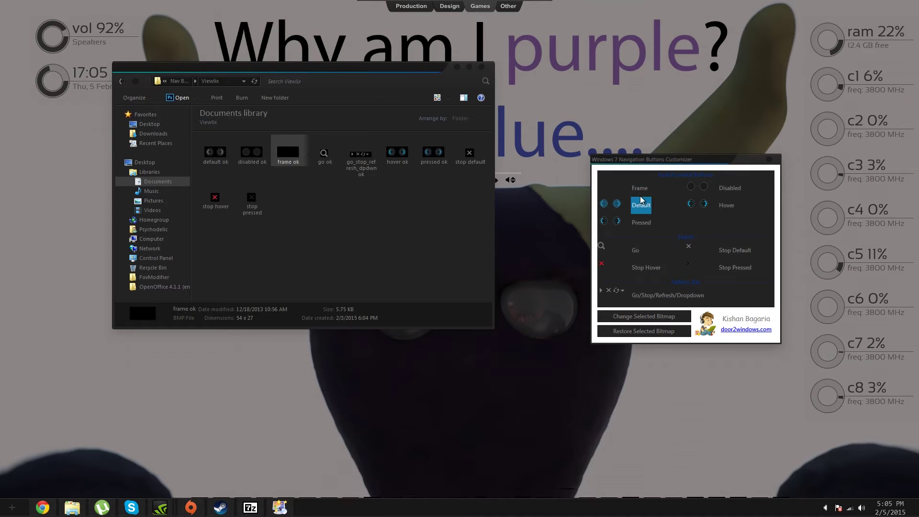
pyautogui.click(641, 190)
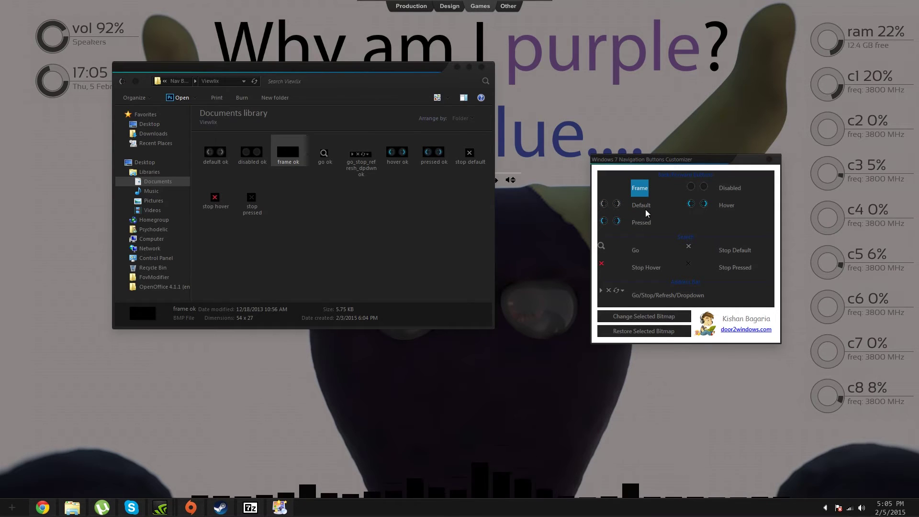
# - Replace the Frame bitmap with the Viewlix frame ok image
pyautogui.click(634, 316)
pyautogui.click(572, 276)
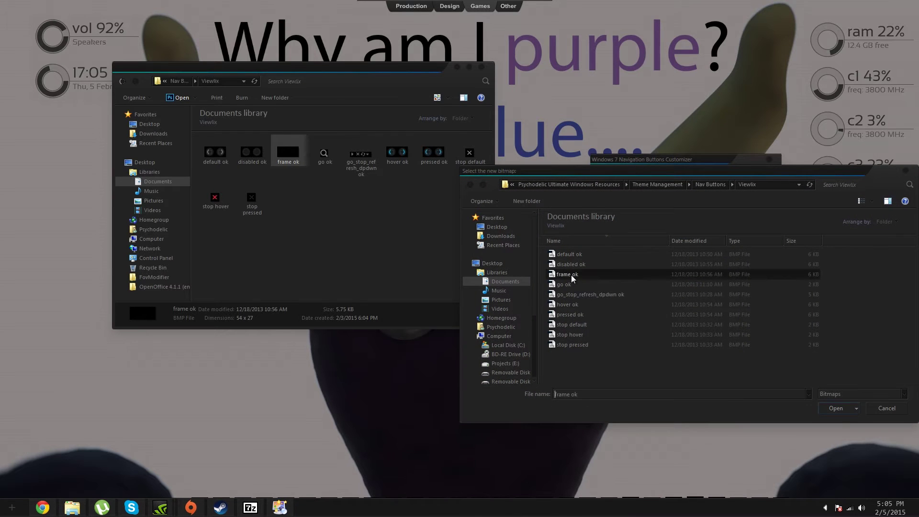
pyautogui.click(816, 409)
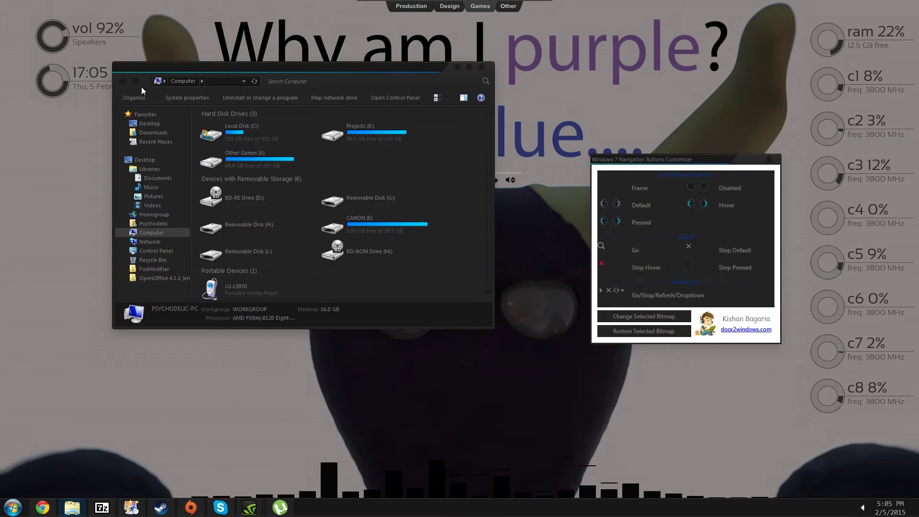
pyautogui.moveTo(164, 67); pyautogui.dragTo(166, 116)
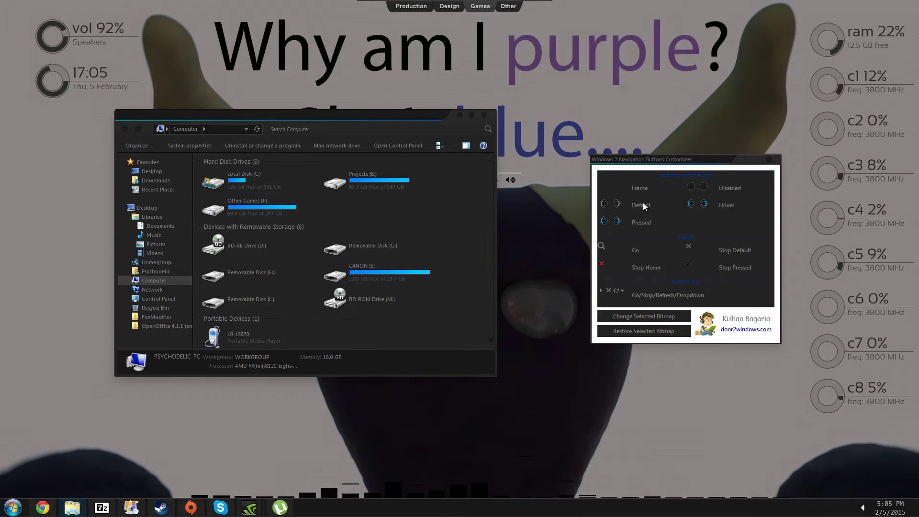
# - Load the stop default image as another replacement bitmap
pyautogui.click(641, 317)
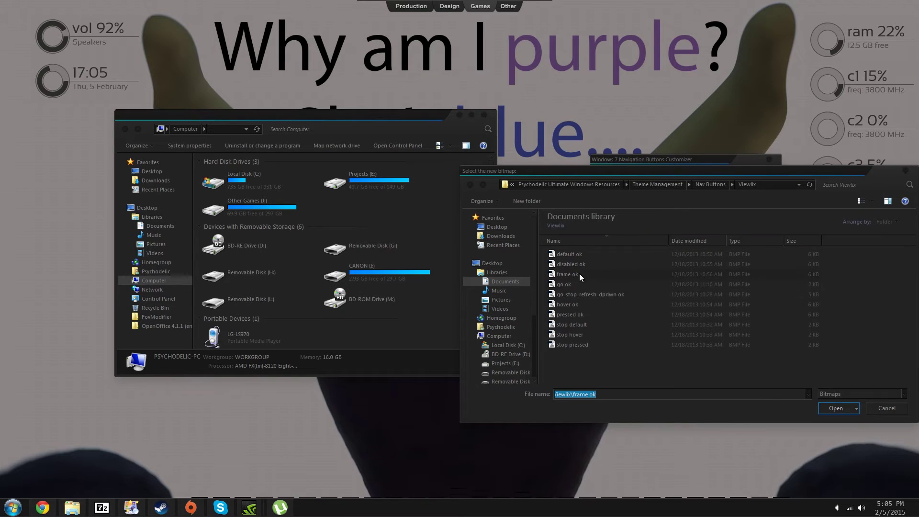
pyautogui.click(587, 325)
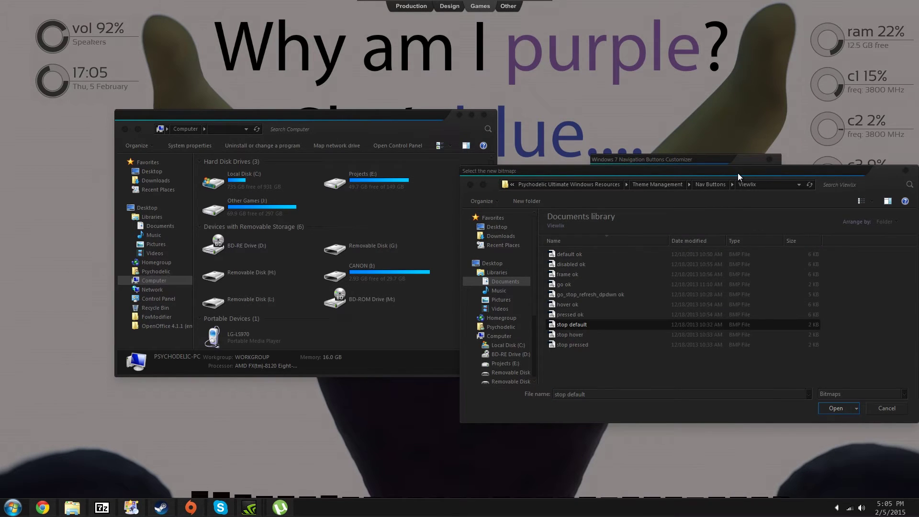
pyautogui.moveTo(737, 174); pyautogui.dragTo(661, 200)
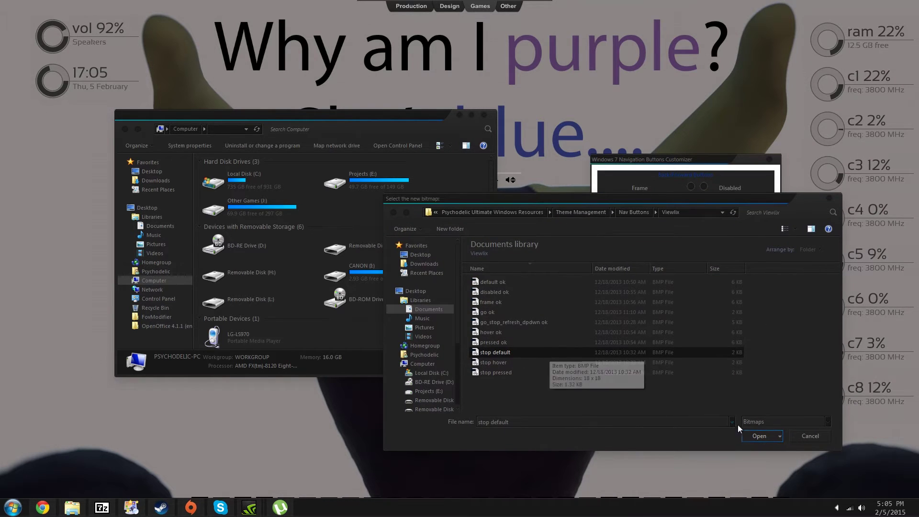
pyautogui.click(746, 435)
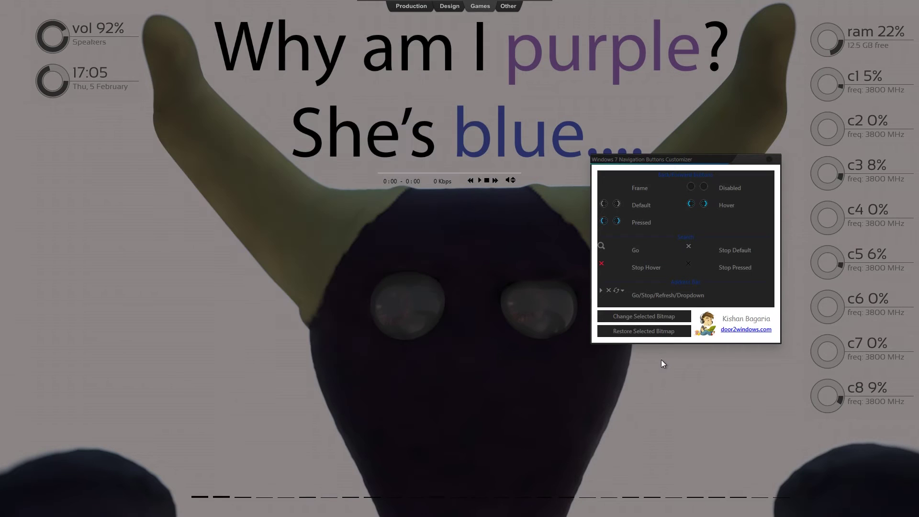
# - Select the Default bitmap and replace it with the Viewlix default ok image
pyautogui.click(619, 205)
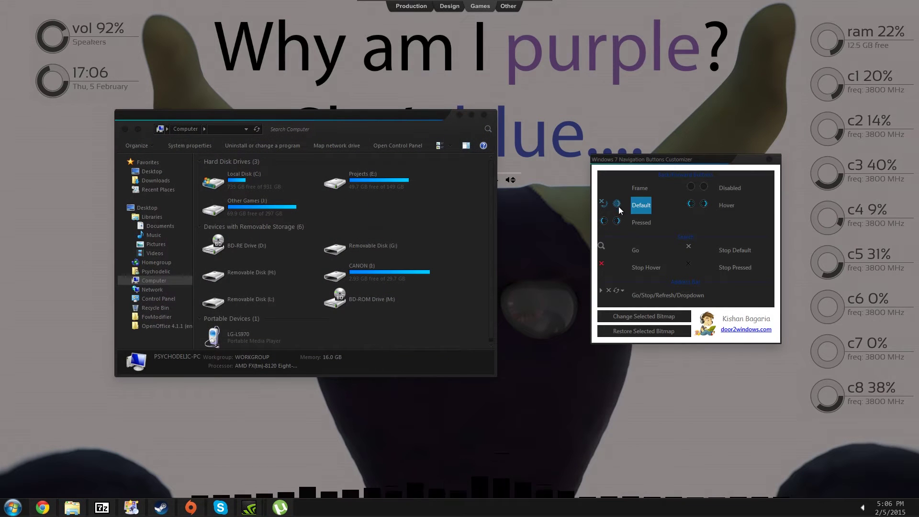
pyautogui.click(644, 316)
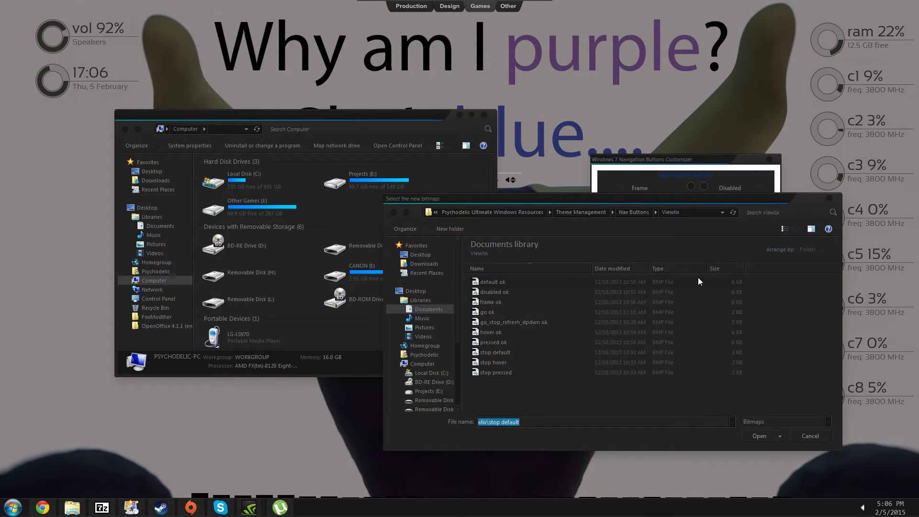
pyautogui.click(554, 281)
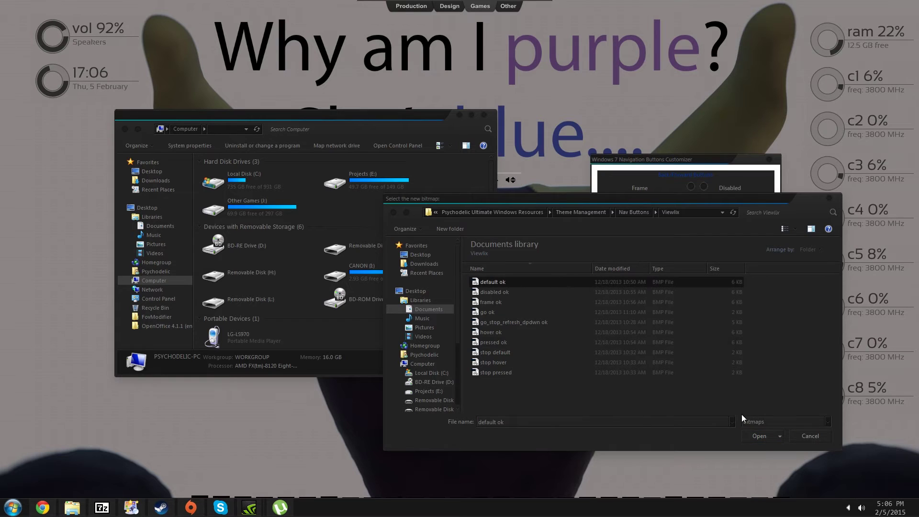
pyautogui.click(760, 437)
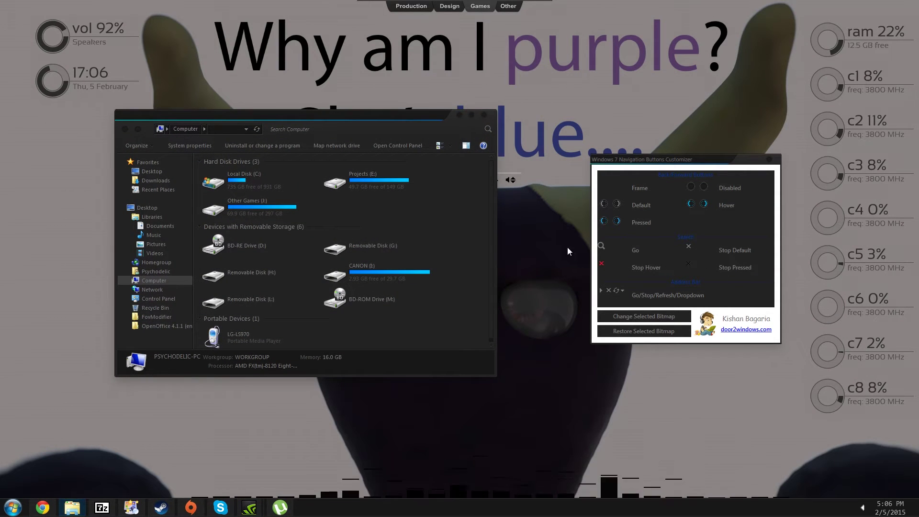
pyautogui.moveTo(375, 126); pyautogui.dragTo(313, 134)
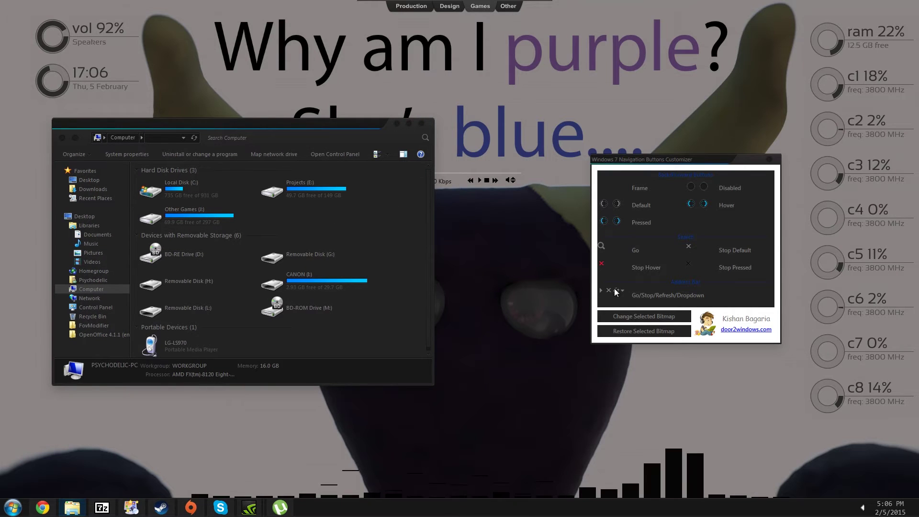
# - Close the customizer, open Documents > Psychodelic Ultimate Windows Resources > Theme Management > Start Orb, and select Start Orb Changer v5
pyautogui.click(770, 160)
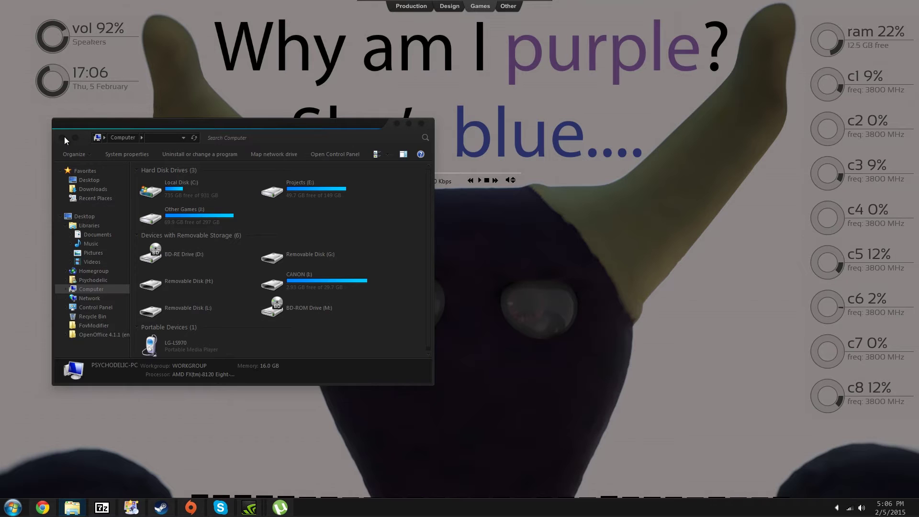
pyautogui.click(103, 235)
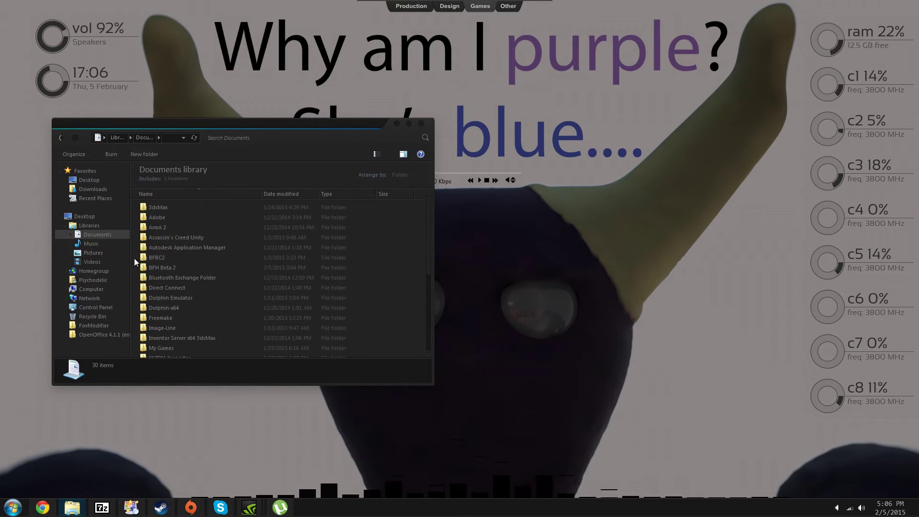
pyautogui.scroll(-2, 146, 262)
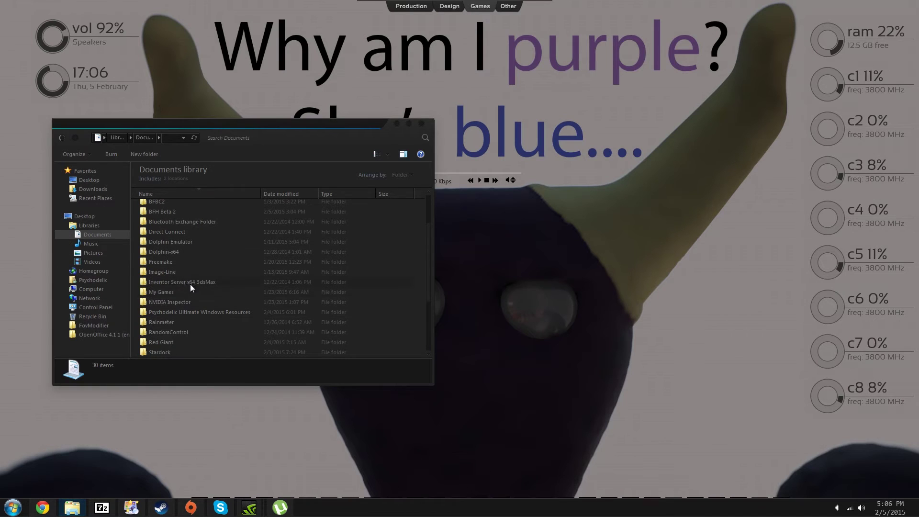
pyautogui.doubleClick(186, 314)
pyautogui.doubleClick(183, 257)
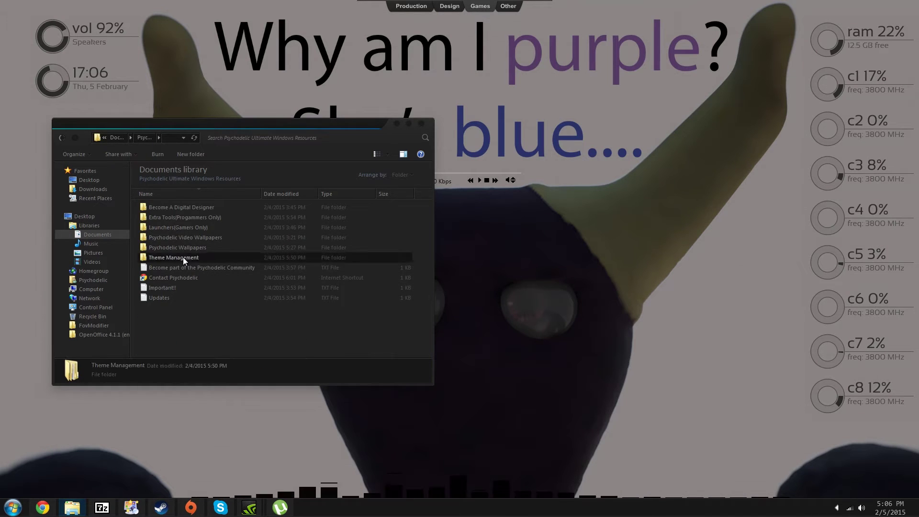
pyautogui.doubleClick(170, 247)
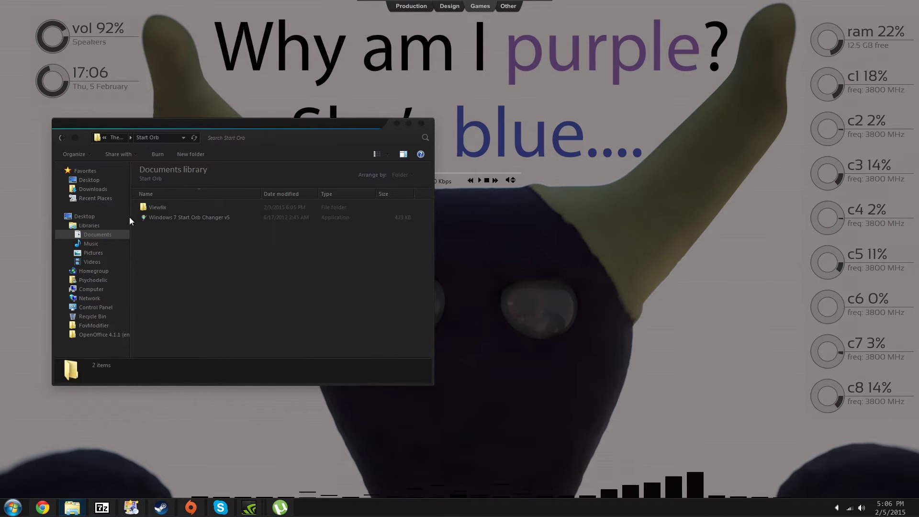
pyautogui.click(198, 216)
# - Run Start Orb Changer v5 as administrator, swap the orb for viewlix (bottom), and close it
pyautogui.rightClick(198, 217)
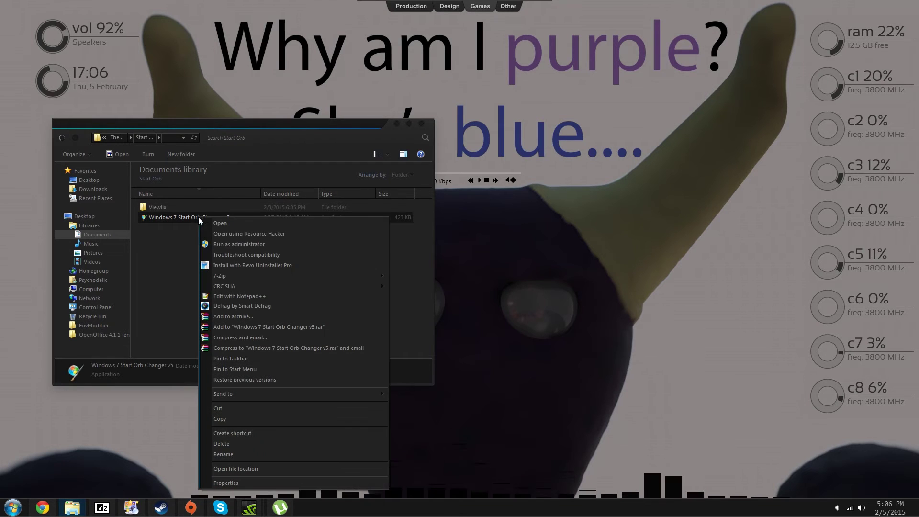
pyautogui.click(232, 247)
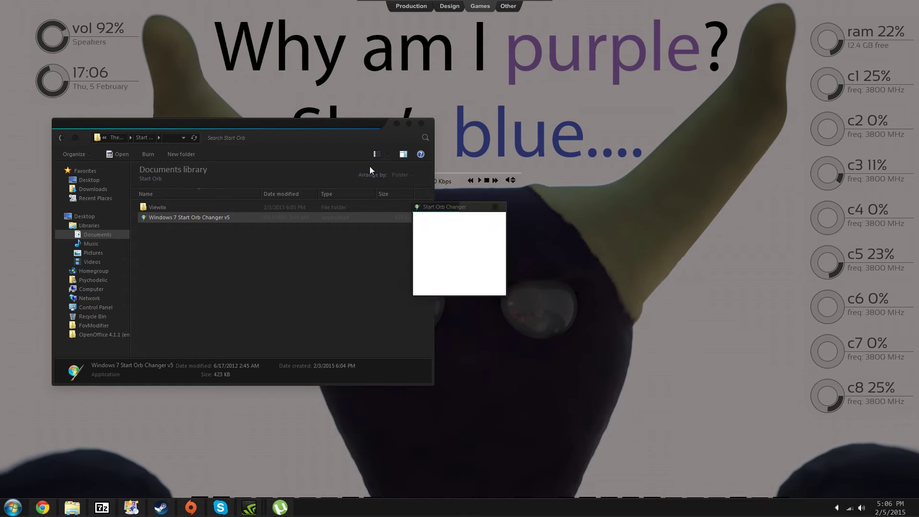
pyautogui.click(443, 259)
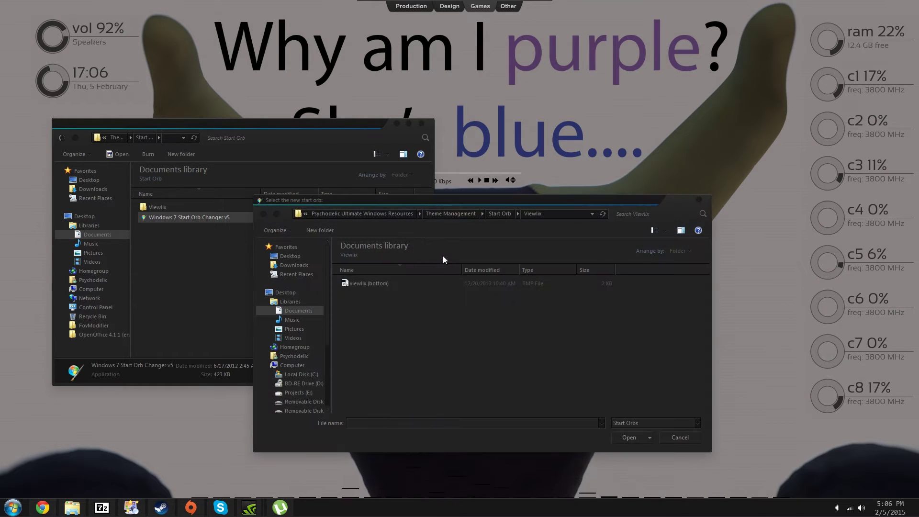
pyautogui.doubleClick(159, 208)
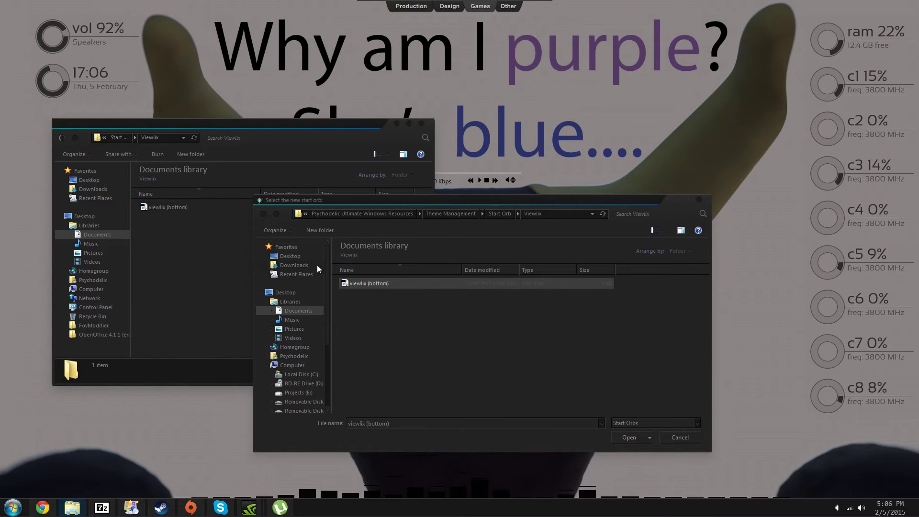
pyautogui.click(355, 280)
pyautogui.click(629, 437)
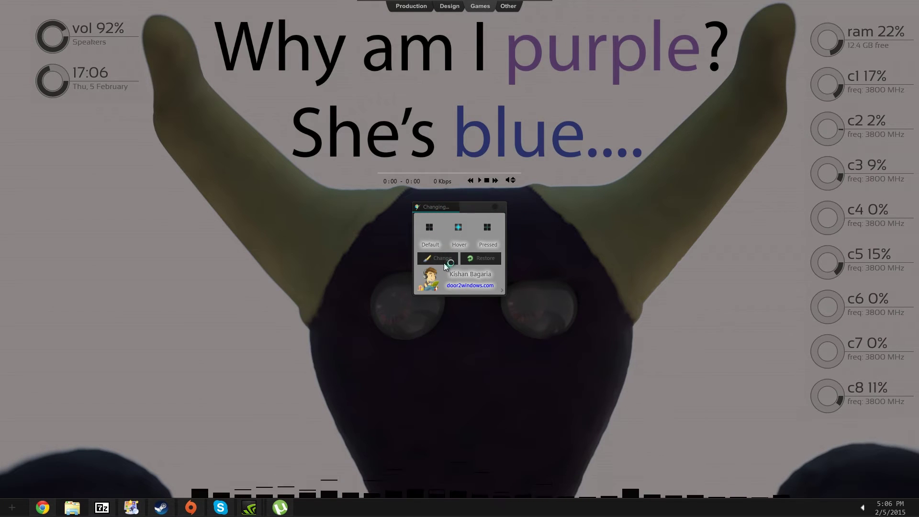
pyautogui.click(522, 260)
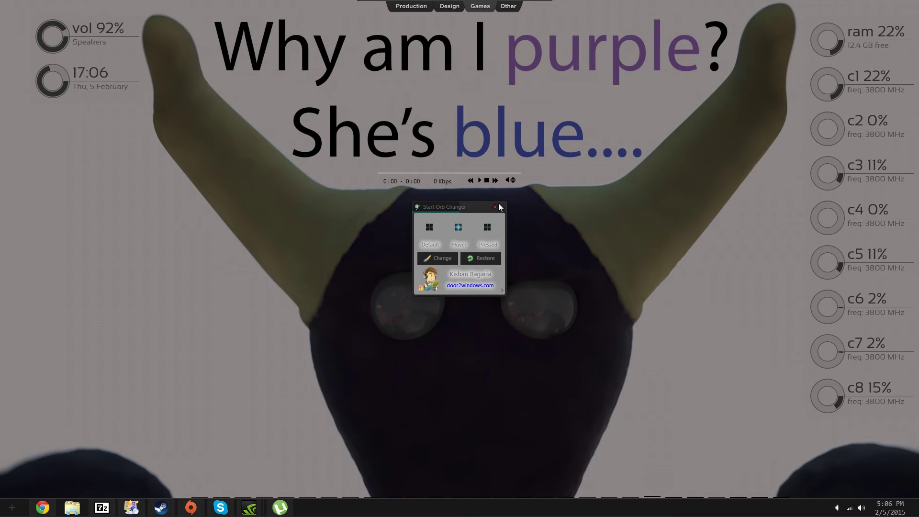
pyautogui.click(496, 207)
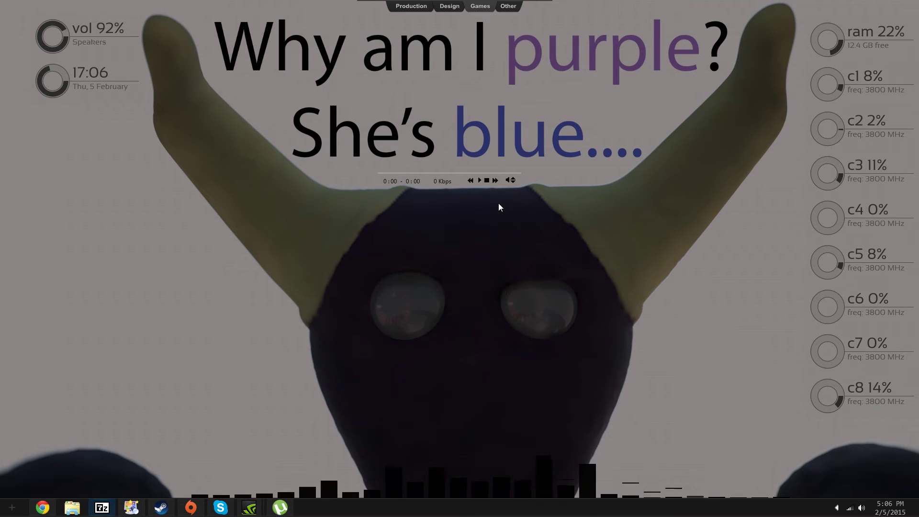
pyautogui.click(40, 506)
pyautogui.click(40, 506)
# - Open a new Explorer window at Documents > Psychodelic Ultimate Windows Resources and centre it on screen
pyautogui.click(72, 507)
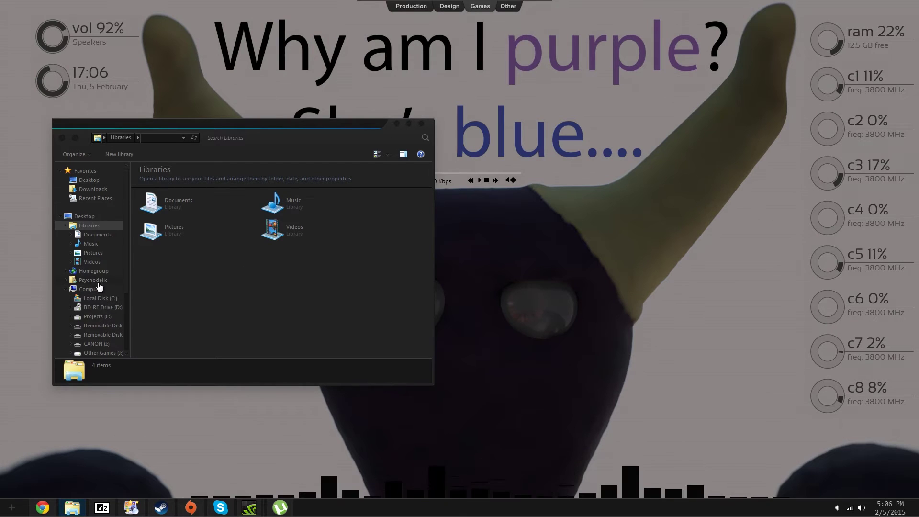
pyautogui.click(98, 235)
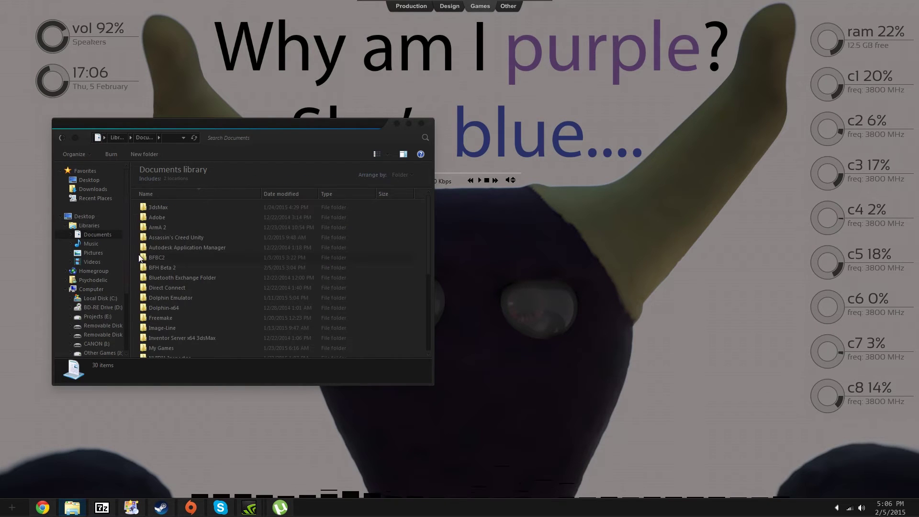
pyautogui.scroll(-4, 140, 237)
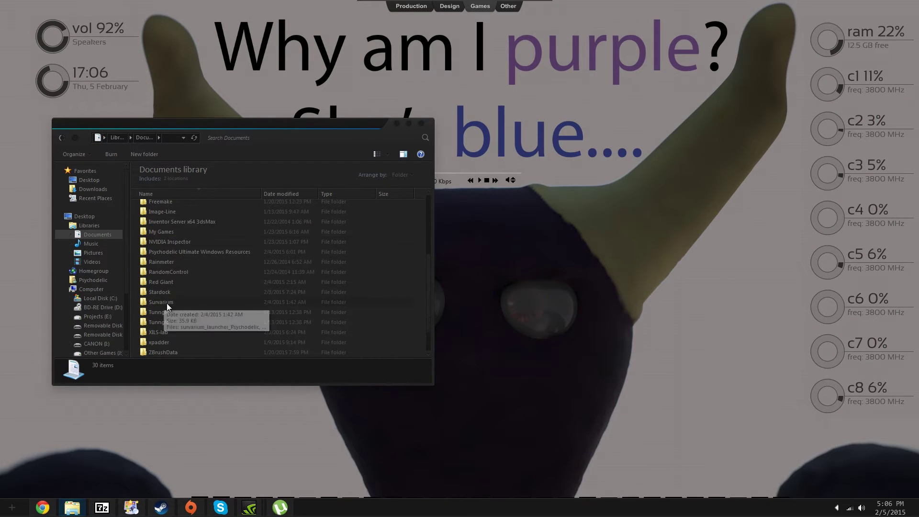
pyautogui.scroll(1, 172, 260)
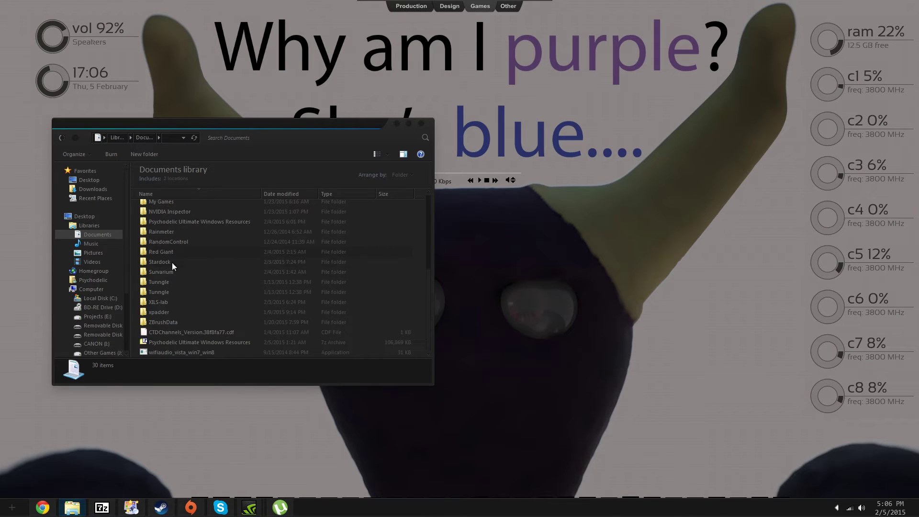
pyautogui.doubleClick(187, 222)
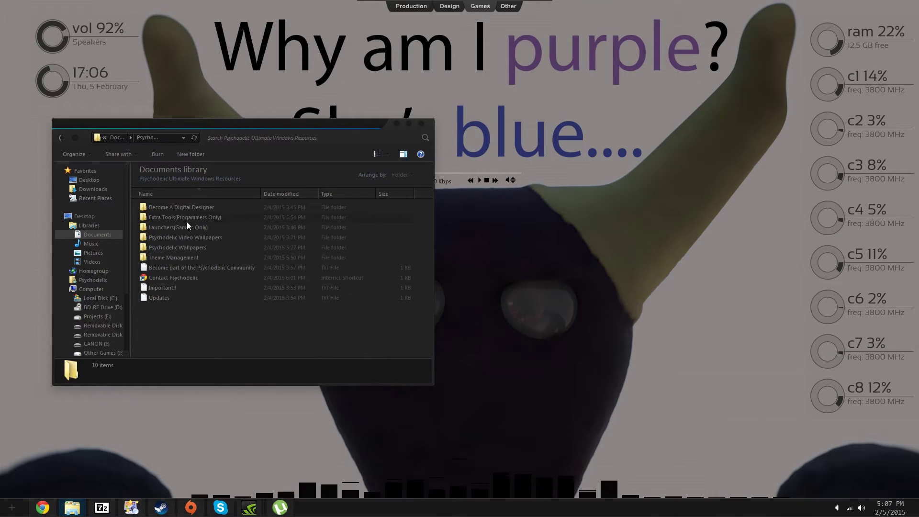
pyautogui.doubleClick(174, 258)
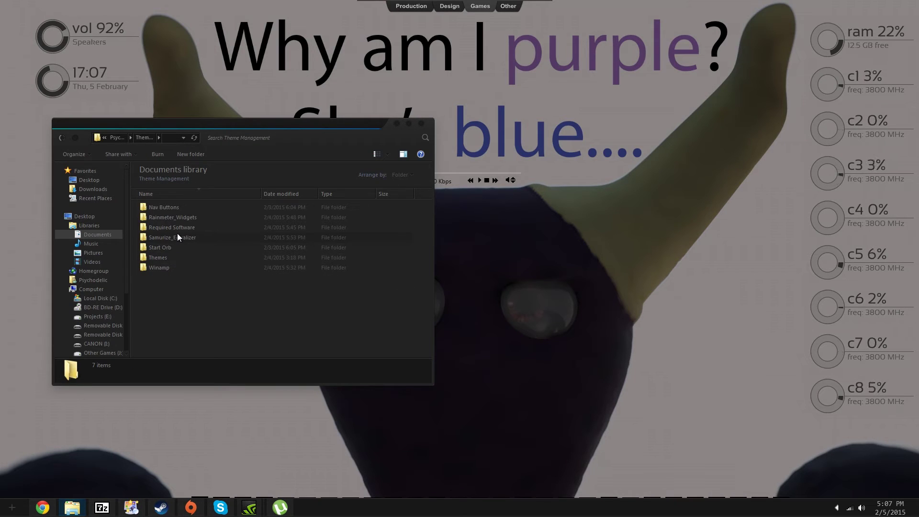
pyautogui.click(62, 137)
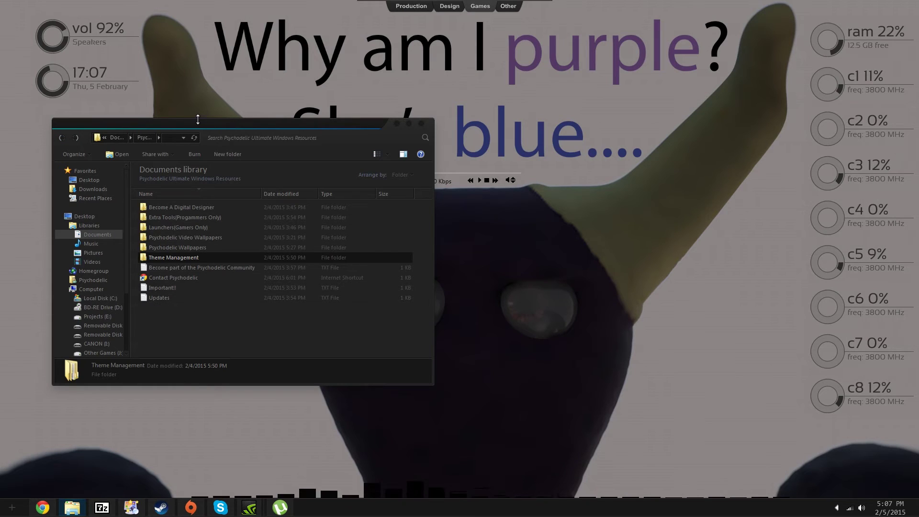
pyautogui.moveTo(197, 123); pyautogui.dragTo(278, 160)
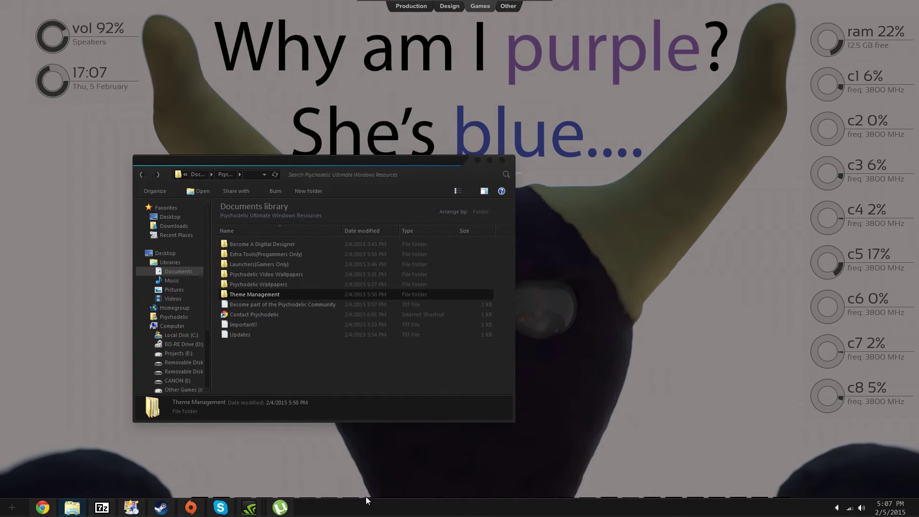
pyautogui.click(44, 508)
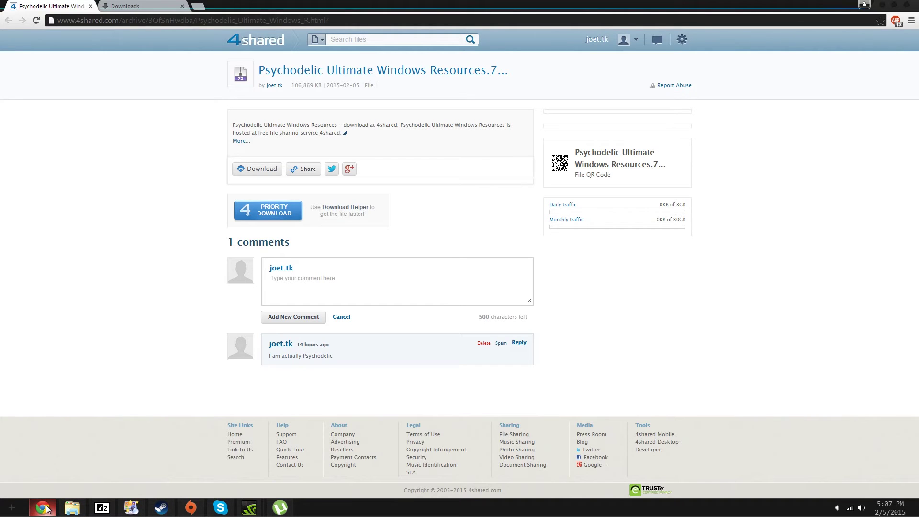
# - Open the equalizer_spectrum__samurize_v3 zip from Chrome's Downloads and enter its EQ SPECTRUM folder
pyautogui.click(150, 6)
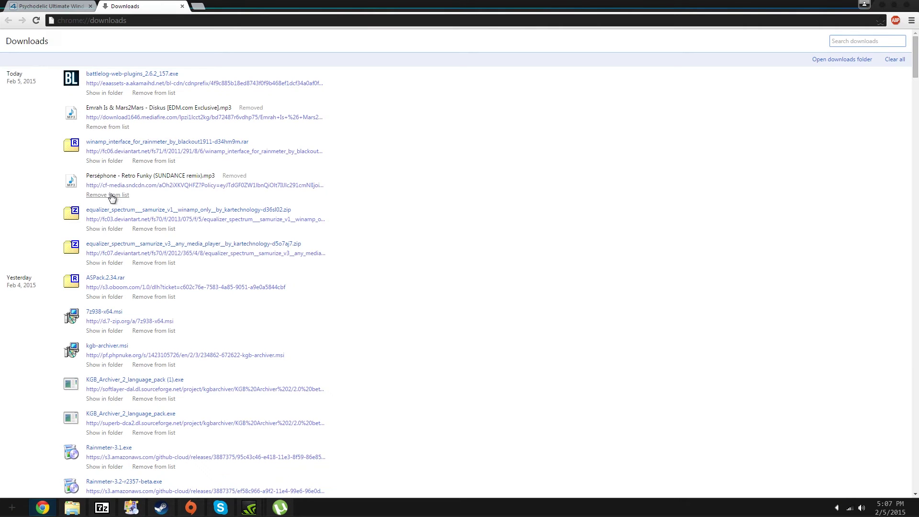
pyautogui.click(125, 246)
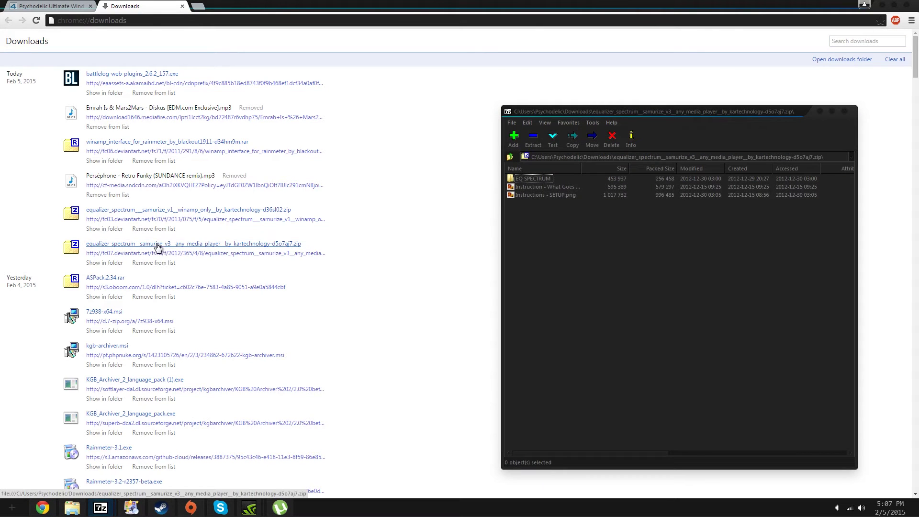
pyautogui.doubleClick(534, 179)
# - Search for Samurize, then open its configs folder via the tray icon's Select Config File > Open Folder
pyautogui.click(880, 5)
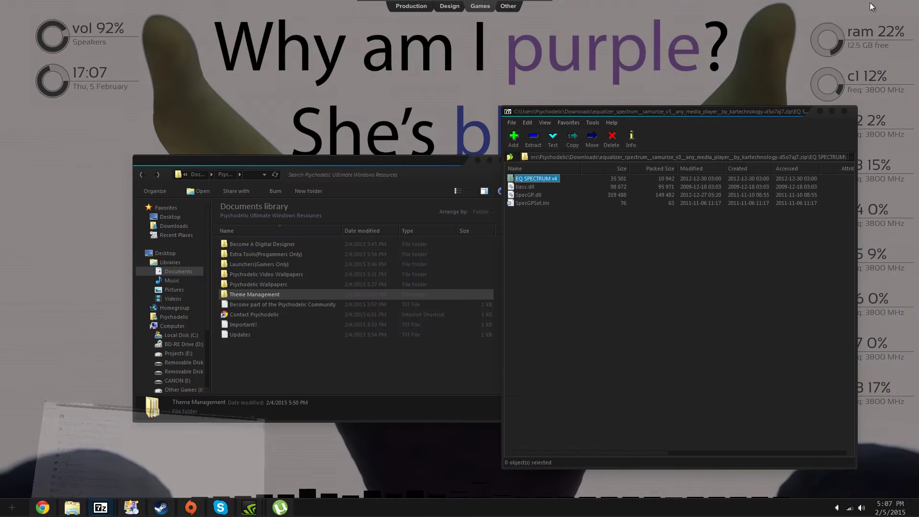
pyautogui.click(11, 507)
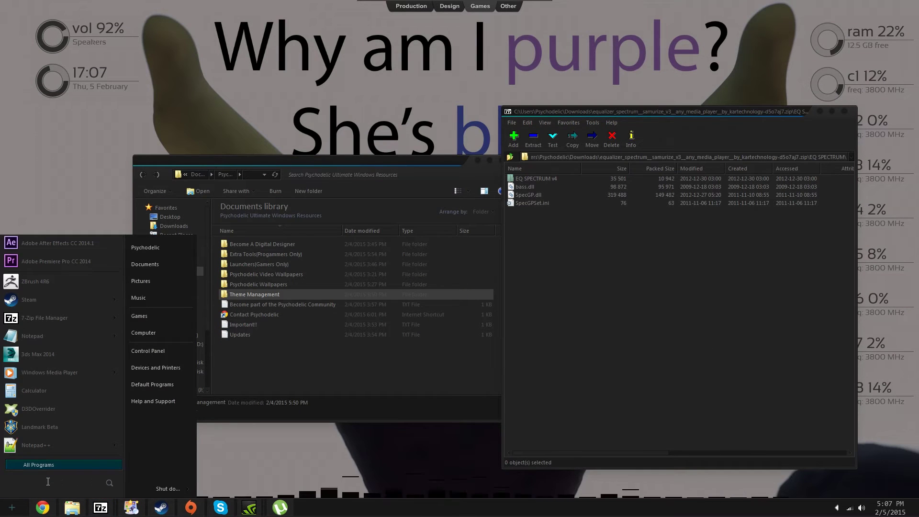
pyautogui.write('samur')
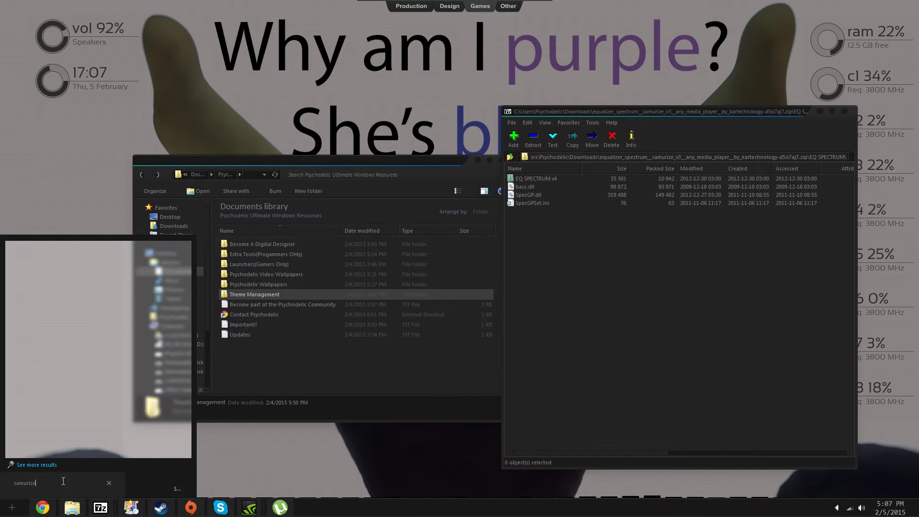
pyautogui.write('ize')
pyautogui.rightClick(32, 261)
pyautogui.moveTo(96, 285)
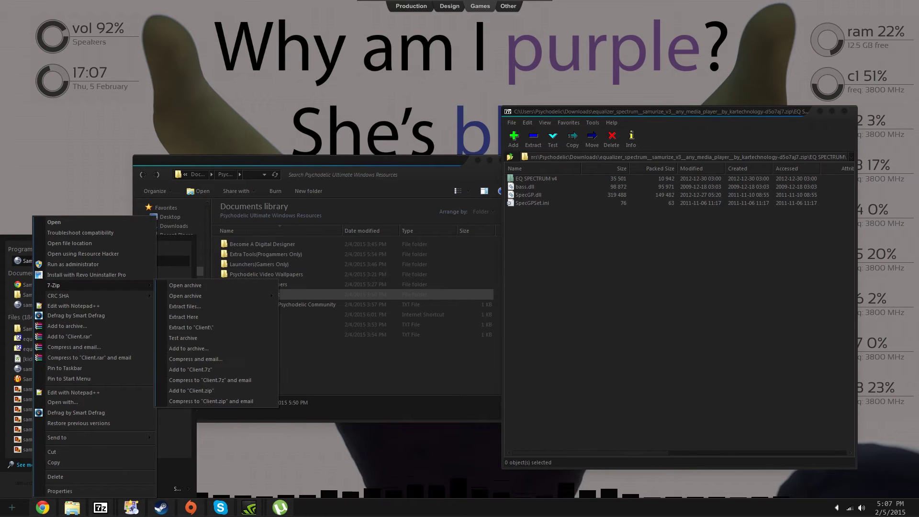
pyautogui.click(837, 507)
pyautogui.click(837, 508)
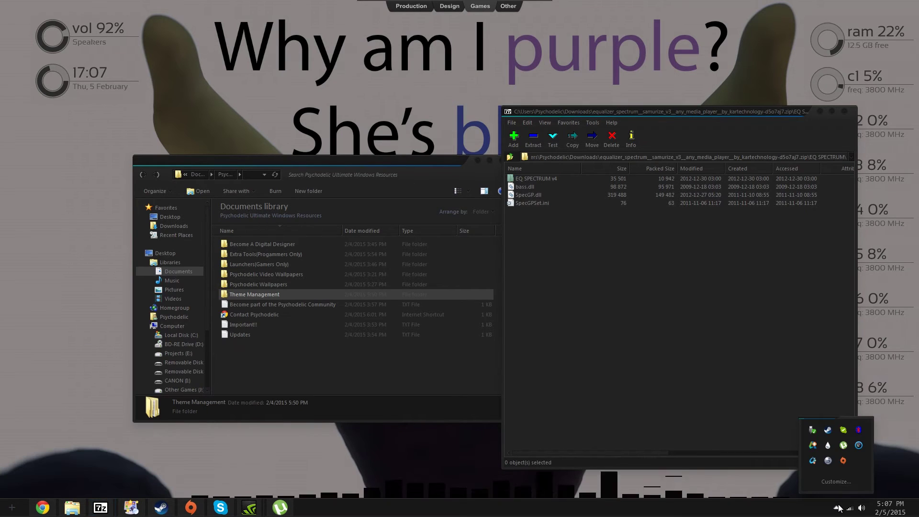
pyautogui.rightClick(828, 461)
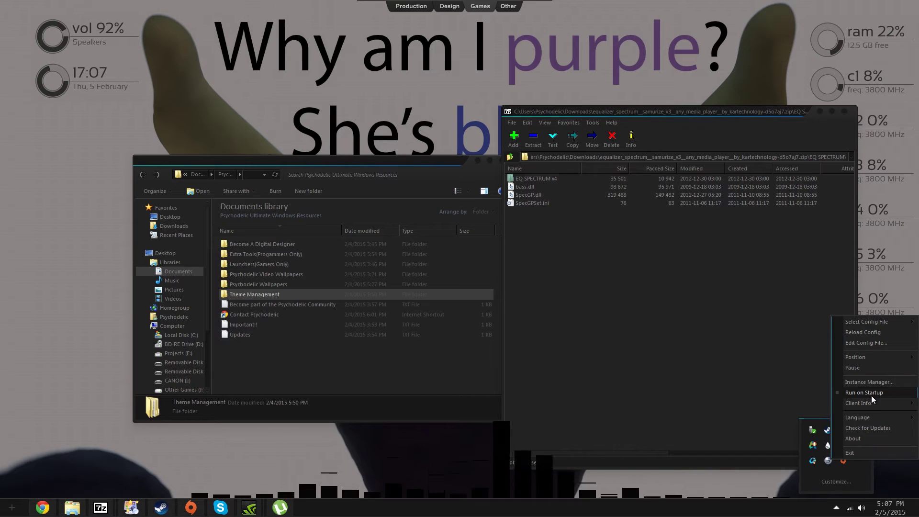
pyautogui.moveTo(880, 325)
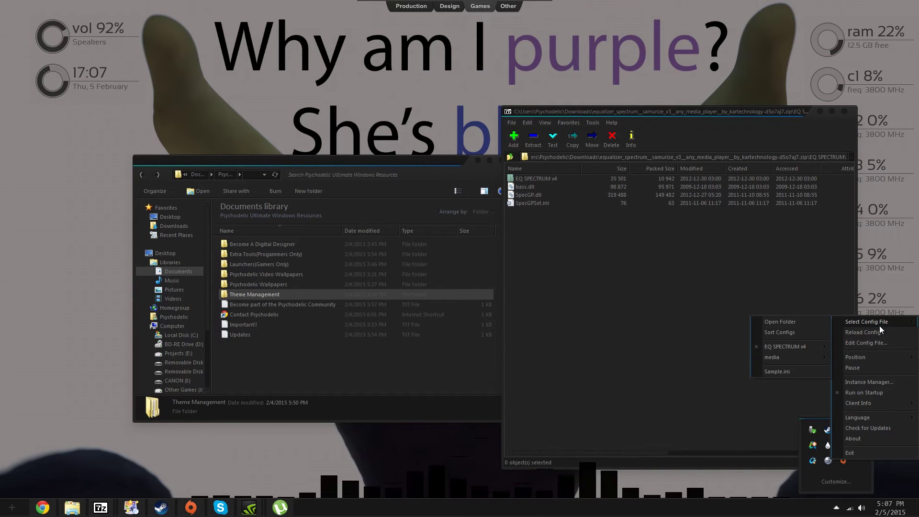
pyautogui.click(805, 321)
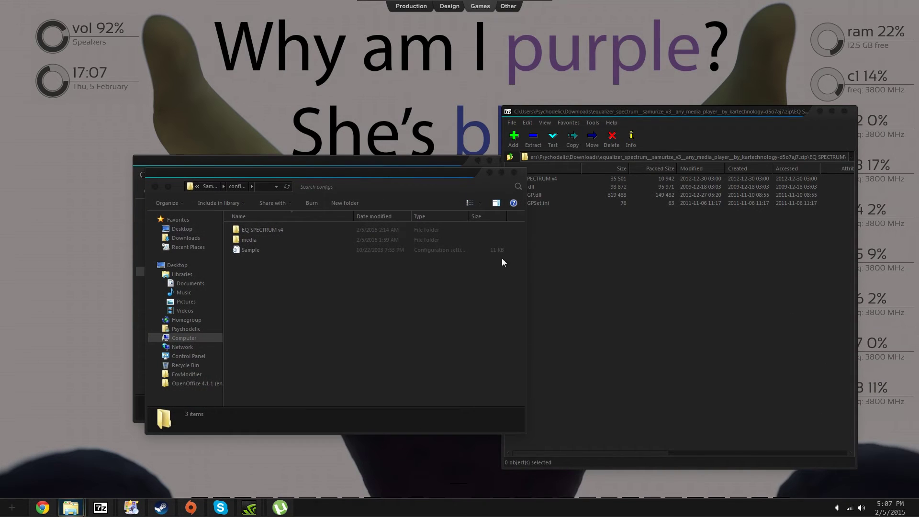
# - Drag EQ SPECTRUM v4 from the 7-Zip archive into Samurize's configs folder
pyautogui.click(538, 166)
pyautogui.moveTo(533, 180); pyautogui.dragTo(315, 297)
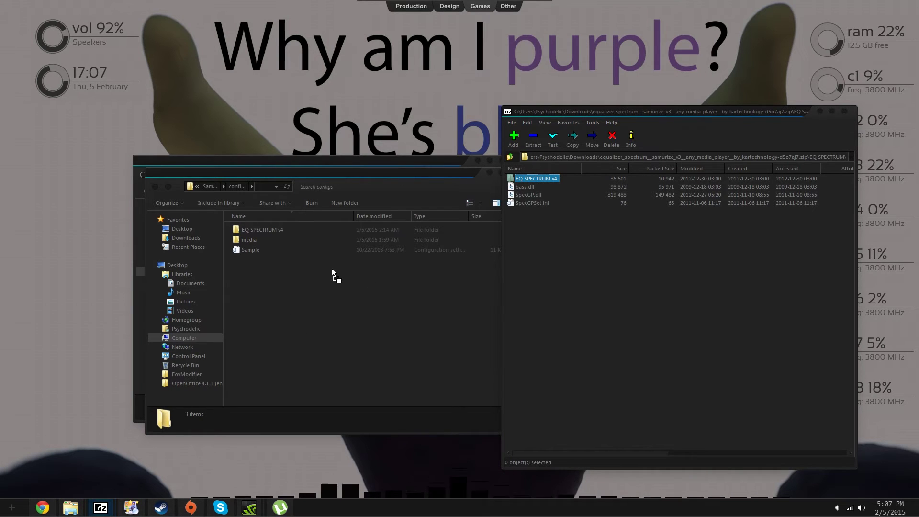
pyautogui.moveTo(240, 183); pyautogui.dragTo(272, 281)
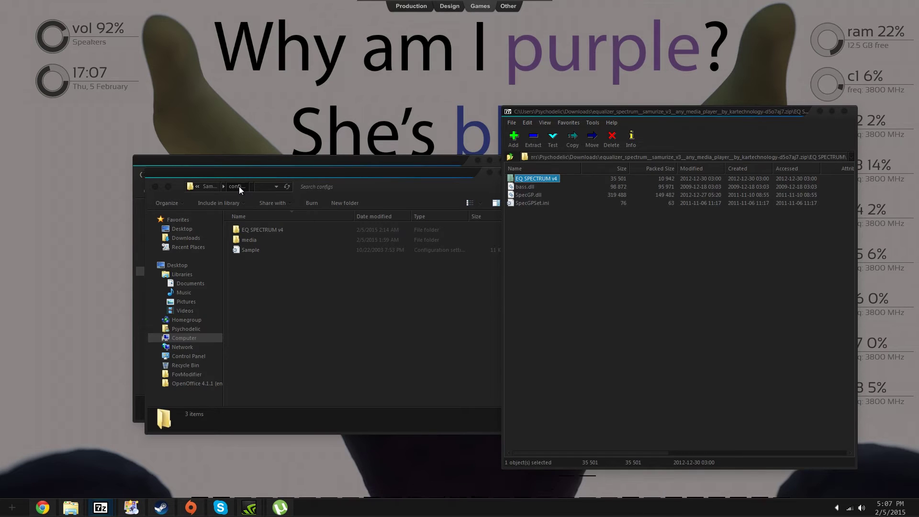
# - Open Samurize's plugins folder and try dragging the SpecGP files in from the equalizer archive
pyautogui.click(205, 187)
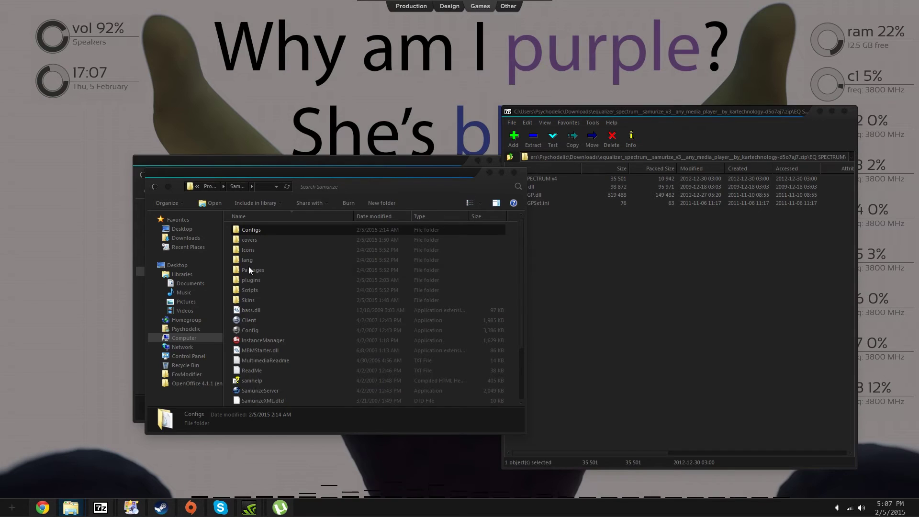
pyautogui.doubleClick(251, 280)
pyautogui.click(514, 210)
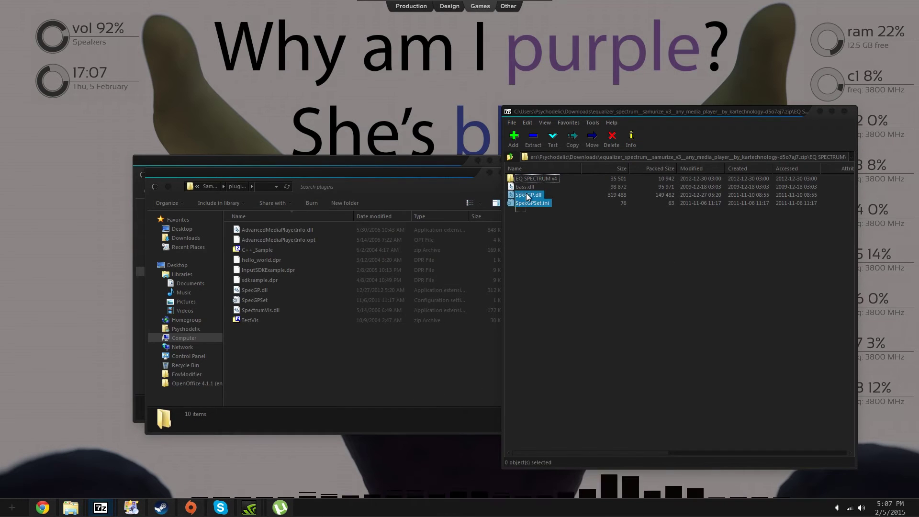
pyautogui.moveTo(535, 203); pyautogui.dragTo(370, 400)
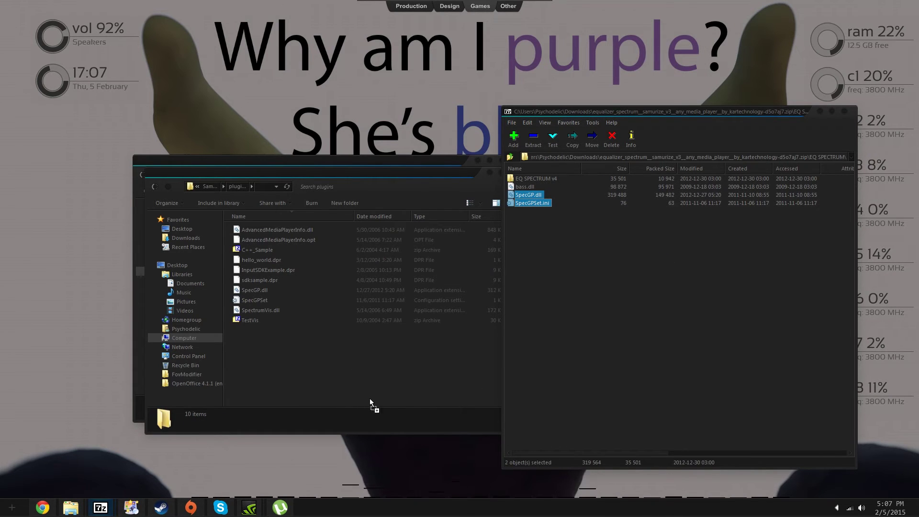
pyautogui.moveTo(391, 370); pyautogui.dragTo(376, 369)
pyautogui.moveTo(620, 263); pyautogui.dragTo(621, 264)
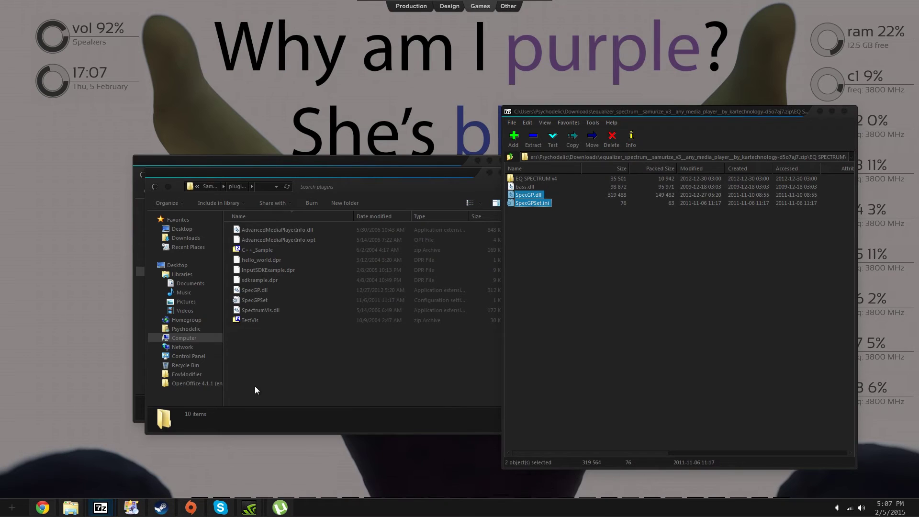
# - Browse Computer > Local Disk (C:) > Windows and scroll through its folders
pyautogui.click(189, 338)
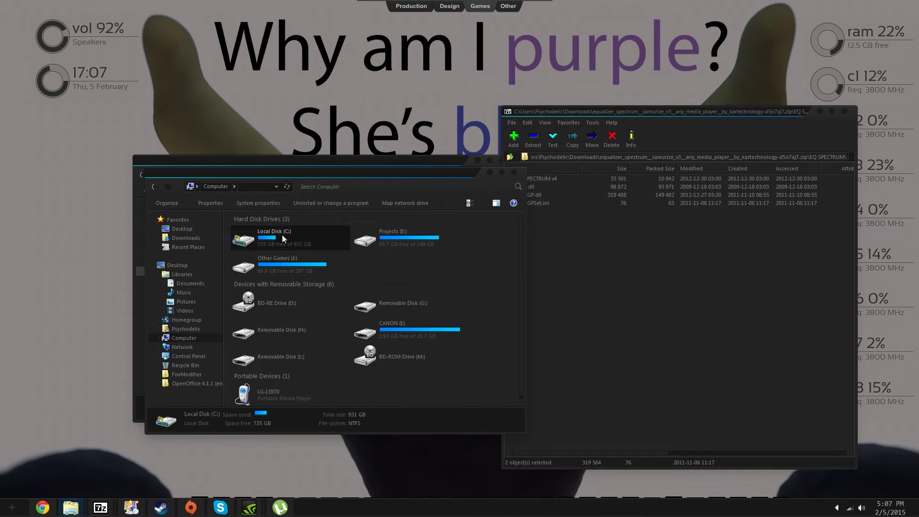
pyautogui.doubleClick(282, 234)
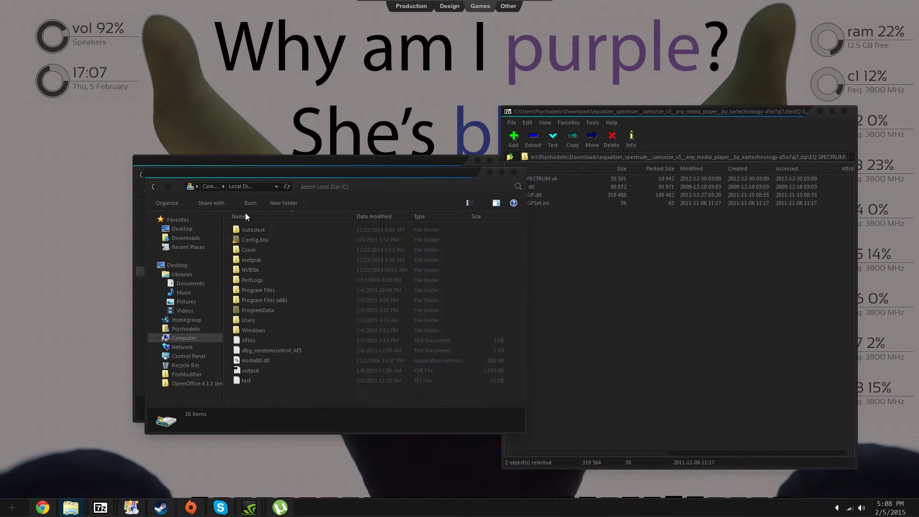
pyautogui.doubleClick(256, 329)
pyautogui.scroll(-9, 317, 287)
pyautogui.scroll(-3, 318, 287)
# - Select back and forth between the System32 and SysWOW64 folders in Windows
pyautogui.click(263, 321)
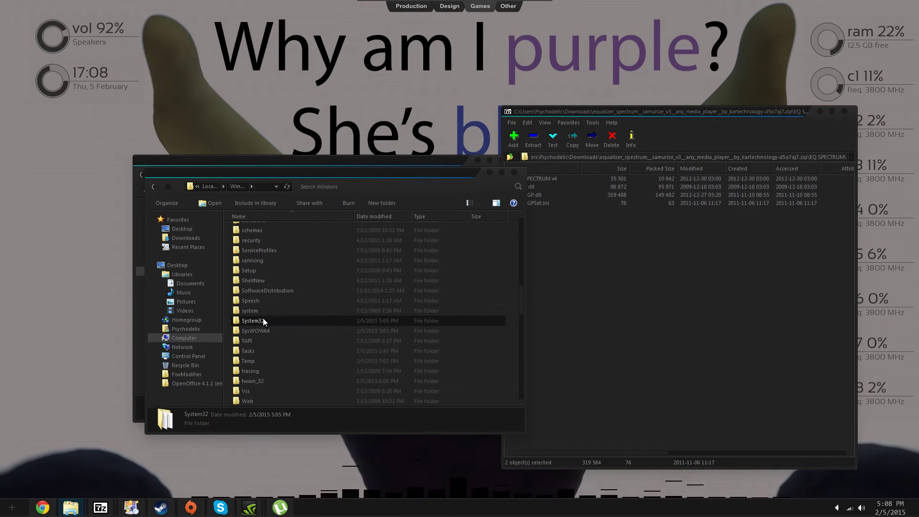
pyautogui.click(263, 328)
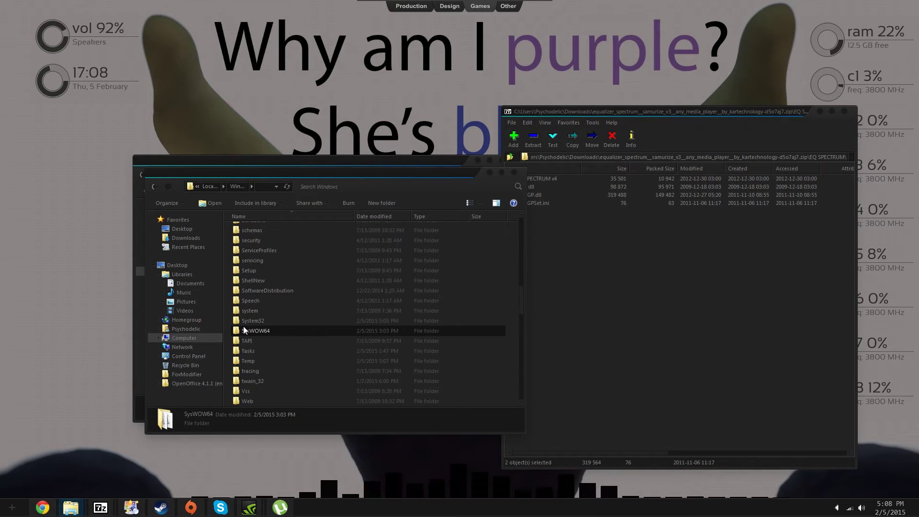
pyautogui.click(247, 322)
pyautogui.click(248, 330)
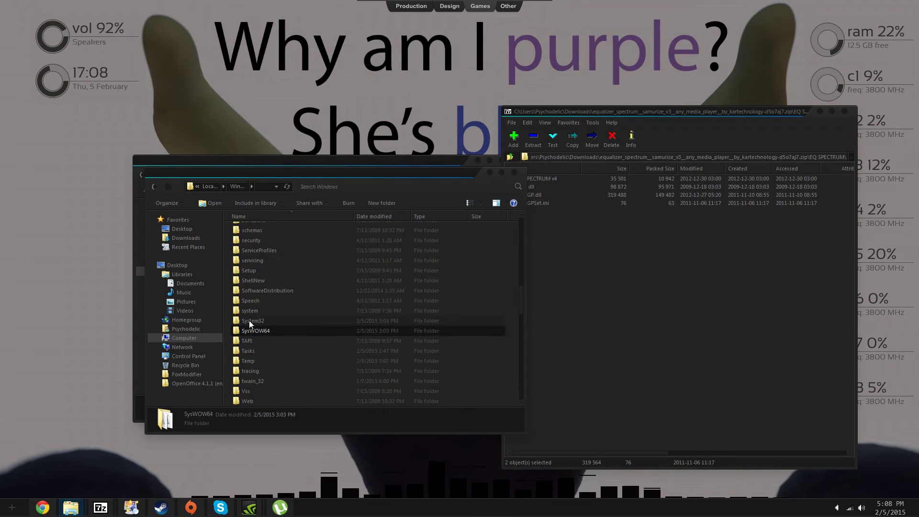
pyautogui.click(249, 320)
pyautogui.click(251, 333)
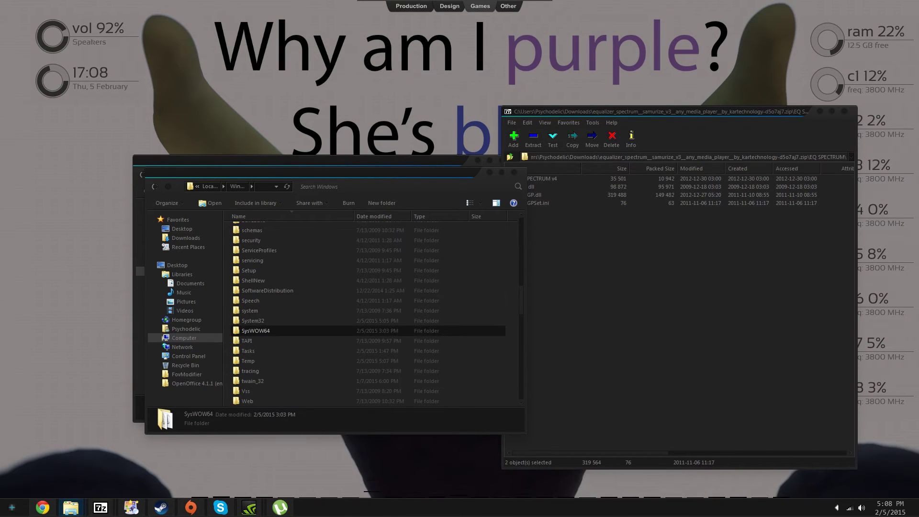
# - Open Computer's Properties to show Windows 7 Ultimate SP1, 64-bit, 16.0 GB RAM
pyautogui.click(14, 507)
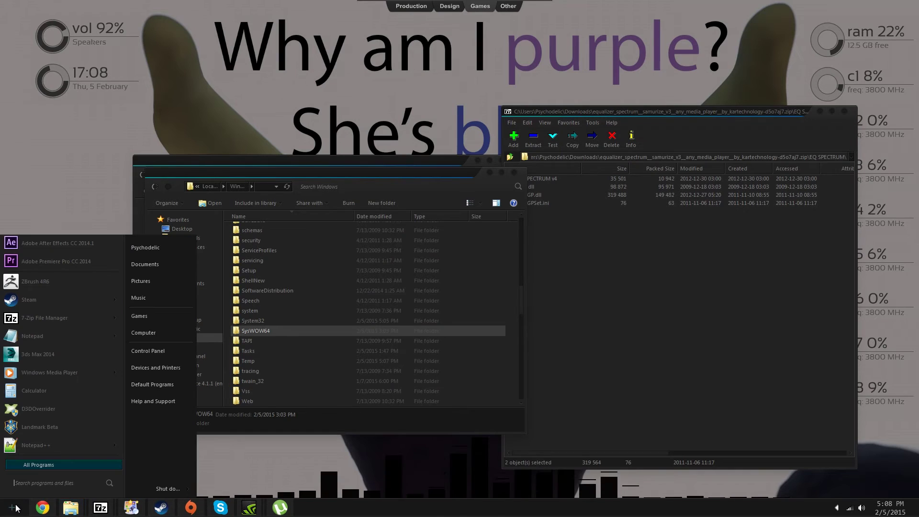
pyautogui.rightClick(141, 335)
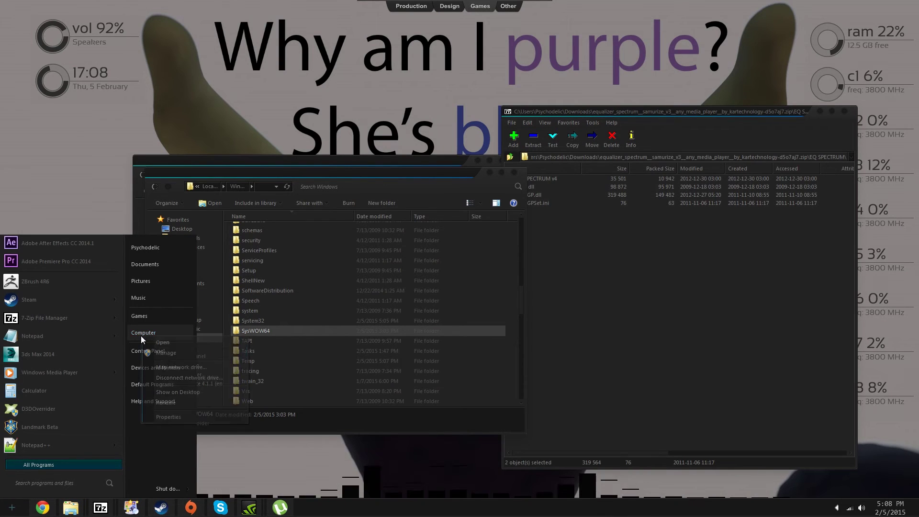
pyautogui.click(167, 416)
pyautogui.moveTo(435, 121); pyautogui.dragTo(361, 141)
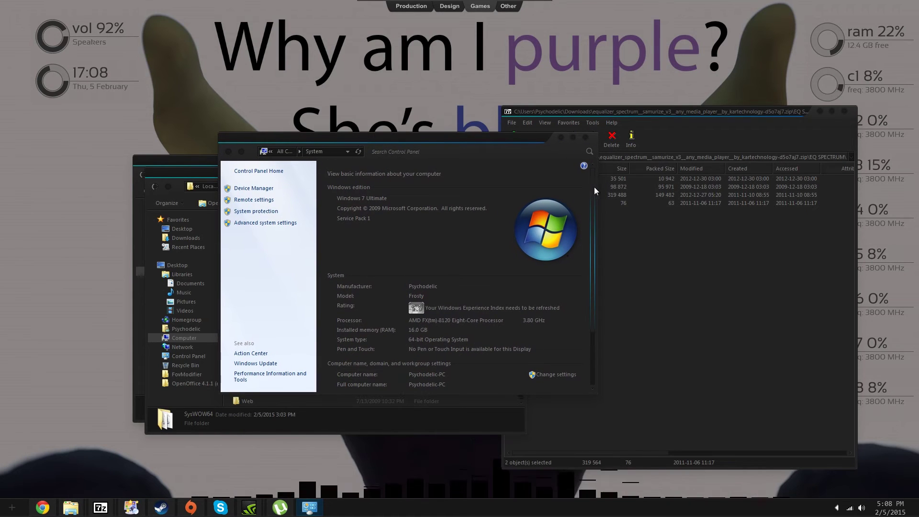
pyautogui.scroll(-3, 592, 199)
pyautogui.click(12, 508)
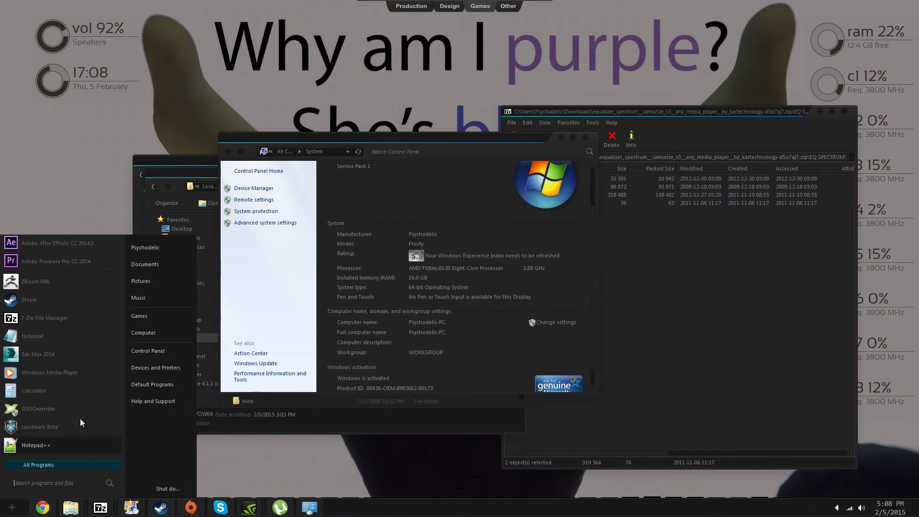
pyautogui.click(150, 351)
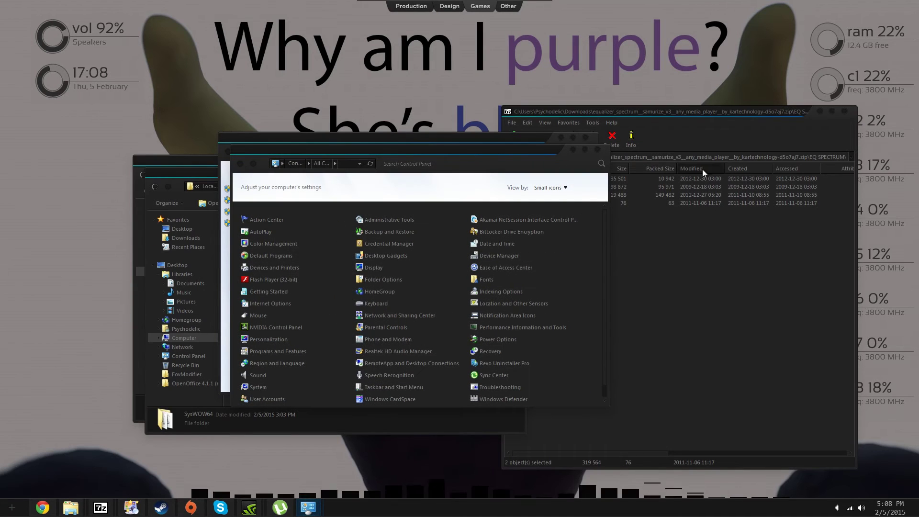
pyautogui.click(598, 149)
pyautogui.moveTo(408, 136); pyautogui.dragTo(363, 124)
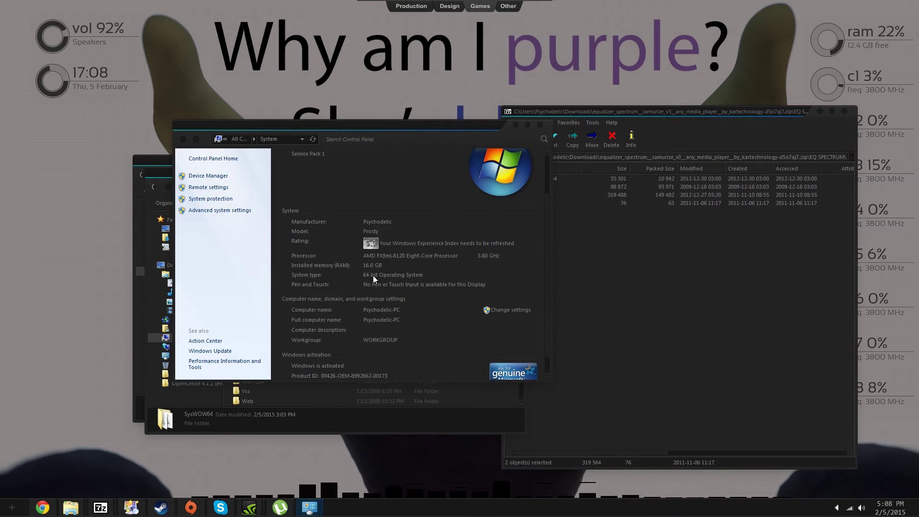
pyautogui.moveTo(421, 131); pyautogui.dragTo(723, 250)
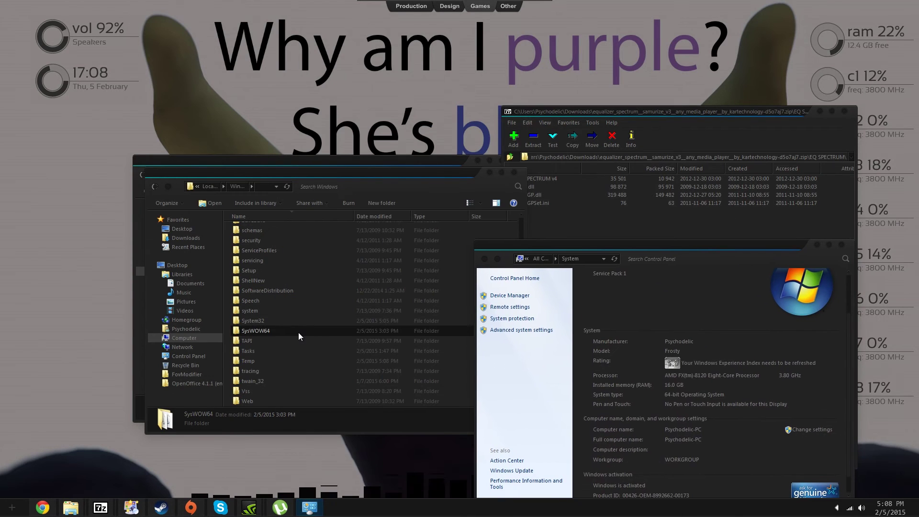
pyautogui.doubleClick(273, 332)
pyautogui.click(544, 237)
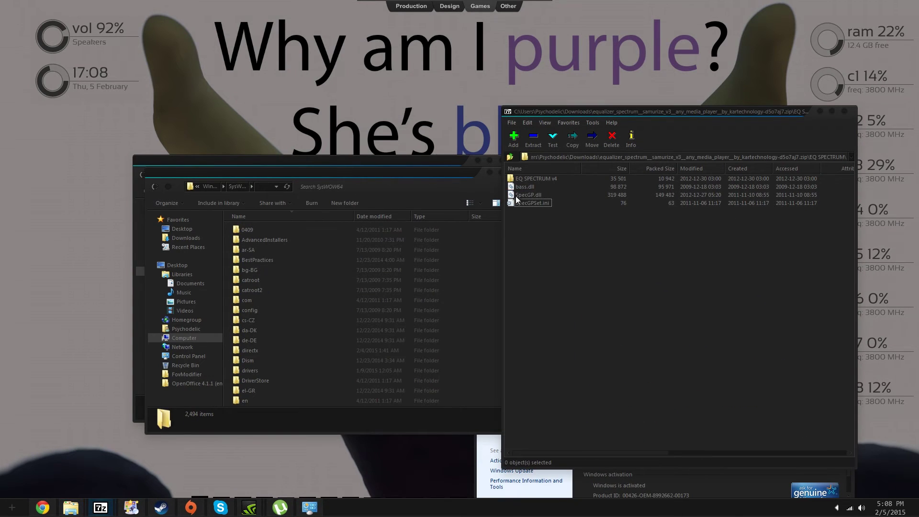
pyautogui.click(519, 188)
pyautogui.moveTo(531, 190); pyautogui.dragTo(235, 217)
pyautogui.click(155, 185)
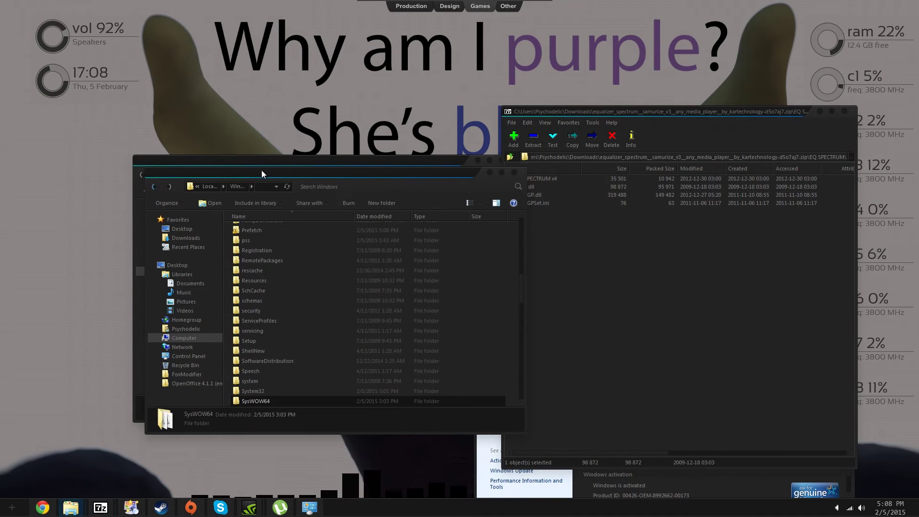
pyautogui.click(269, 390)
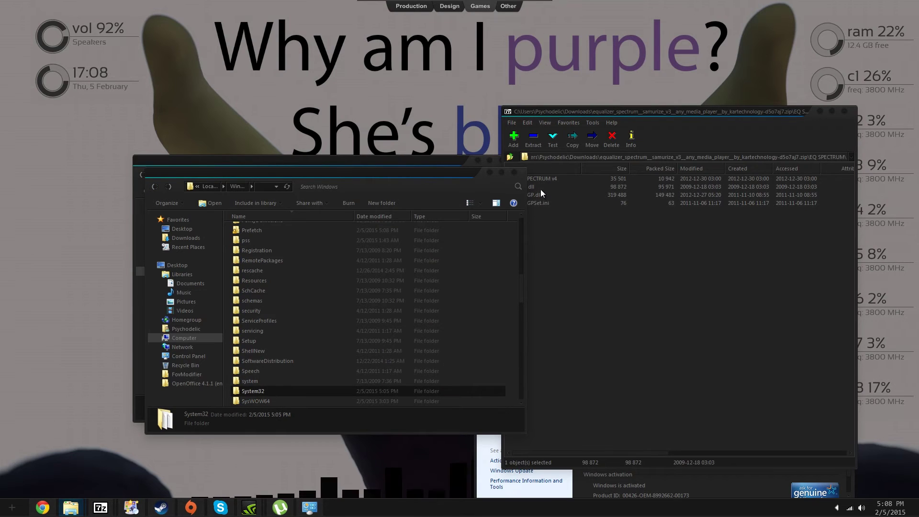
pyautogui.click(541, 189)
pyautogui.moveTo(420, 270); pyautogui.dragTo(557, 275)
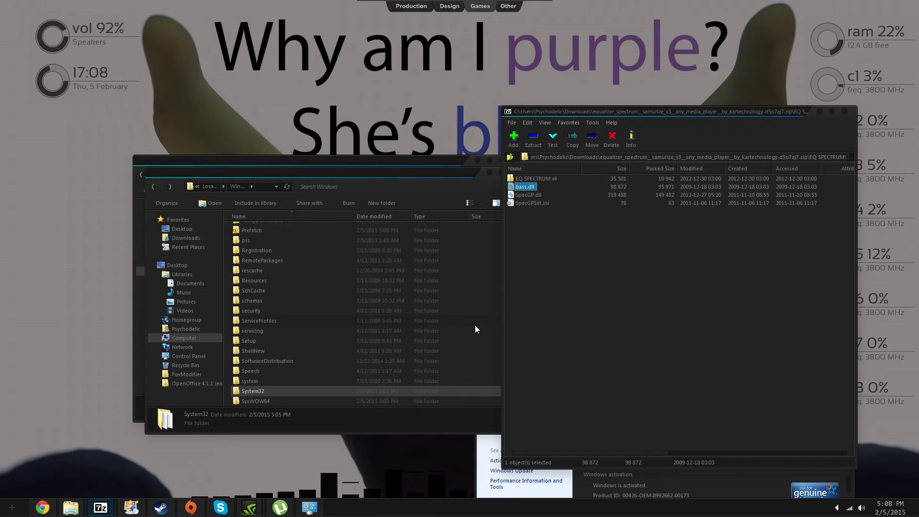
pyautogui.click(845, 113)
pyautogui.click(837, 507)
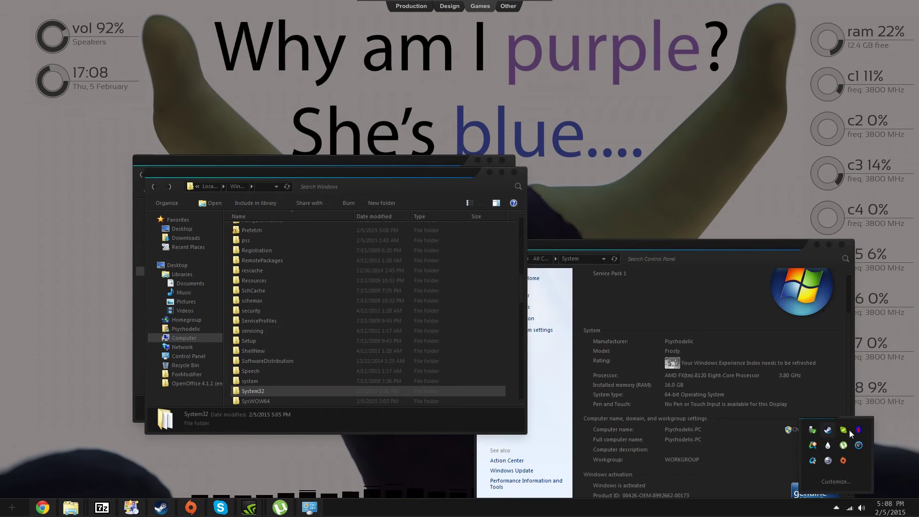
pyautogui.rightClick(832, 458)
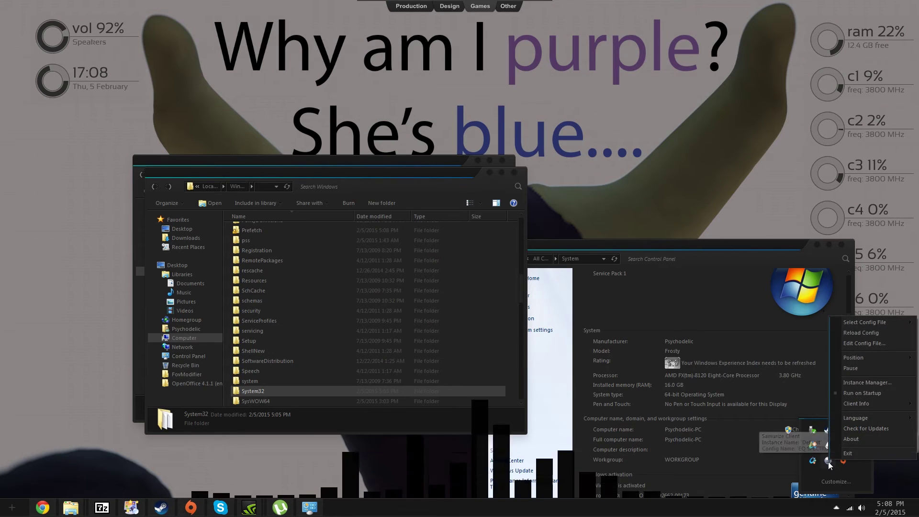
pyautogui.click(871, 334)
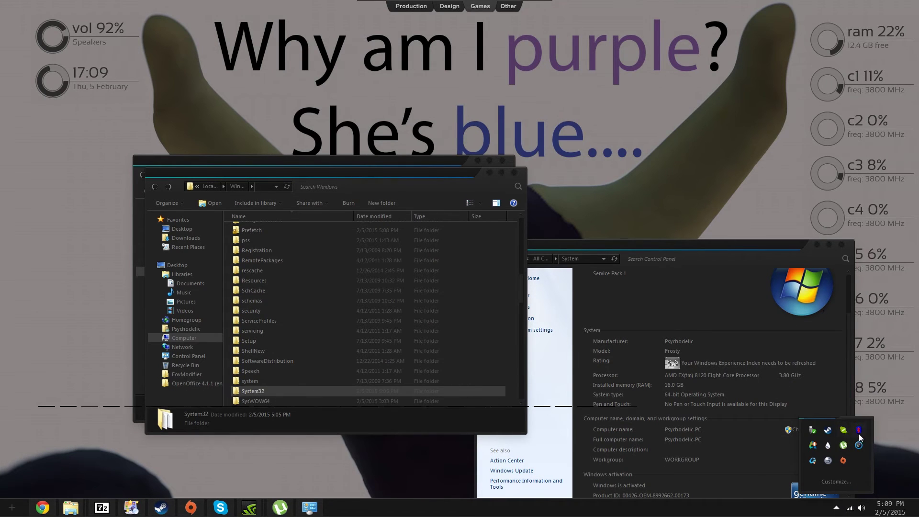
pyautogui.rightClick(828, 461)
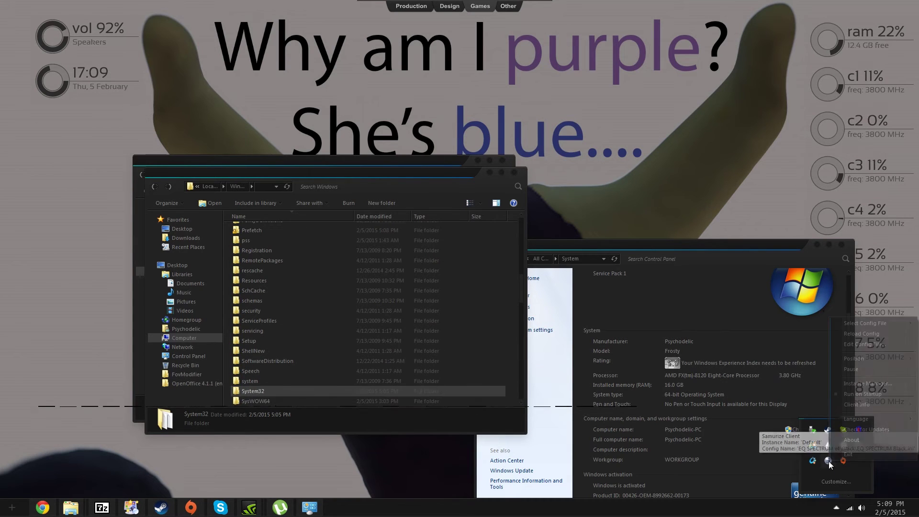
pyautogui.moveTo(869, 323)
pyautogui.moveTo(806, 349)
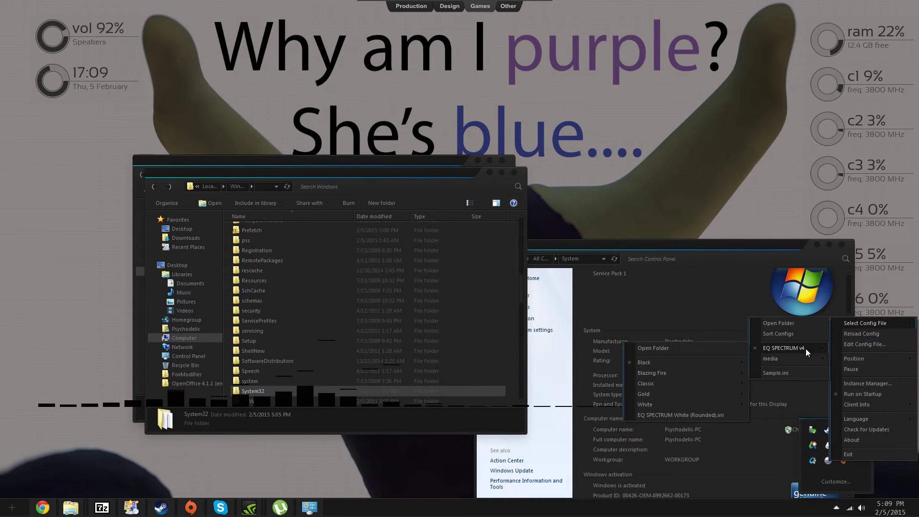
pyautogui.moveTo(717, 376)
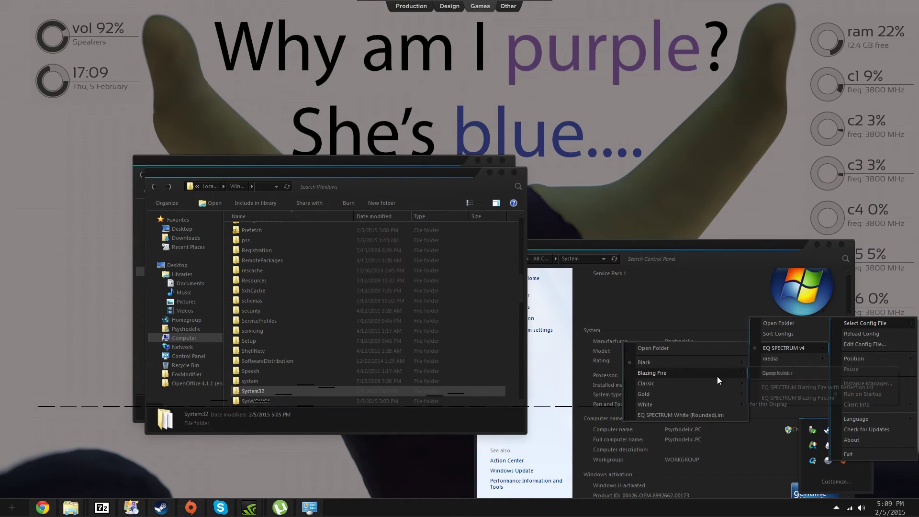
pyautogui.click(785, 398)
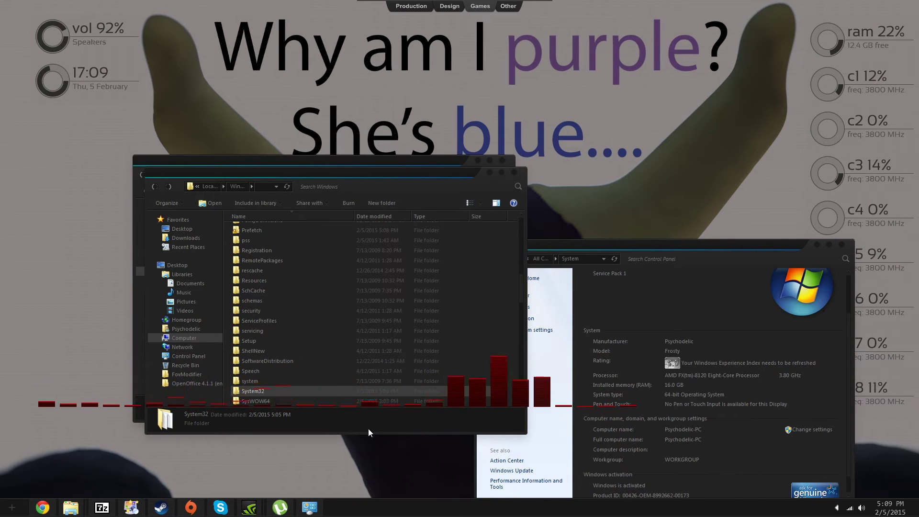
pyautogui.click(836, 508)
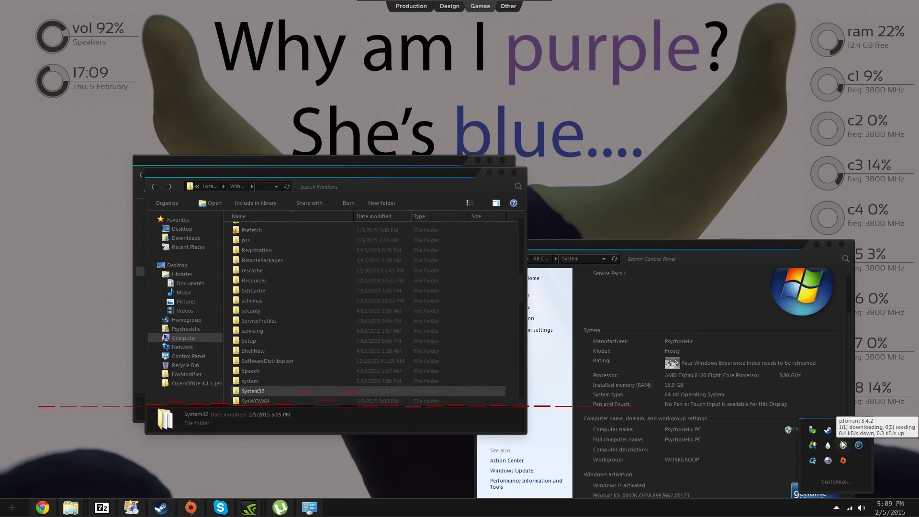
pyautogui.rightClick(829, 460)
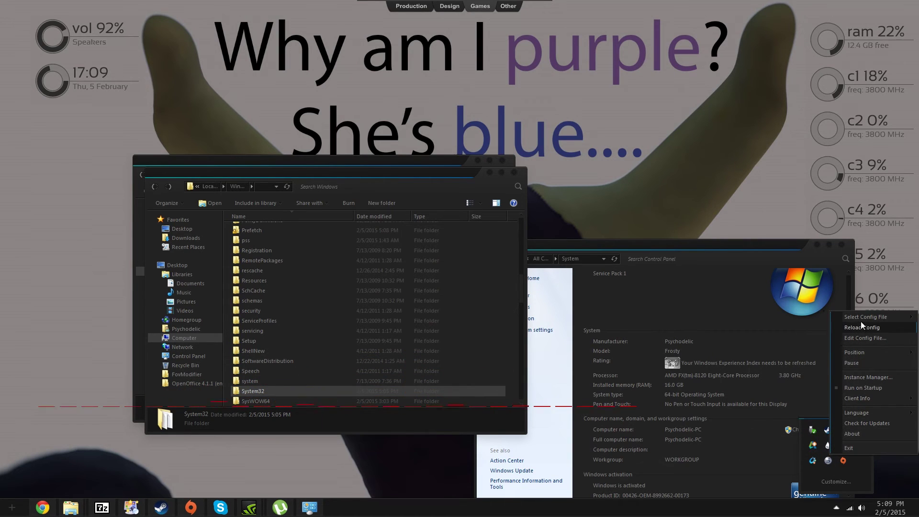
pyautogui.moveTo(862, 318)
pyautogui.moveTo(796, 343)
pyautogui.moveTo(757, 355)
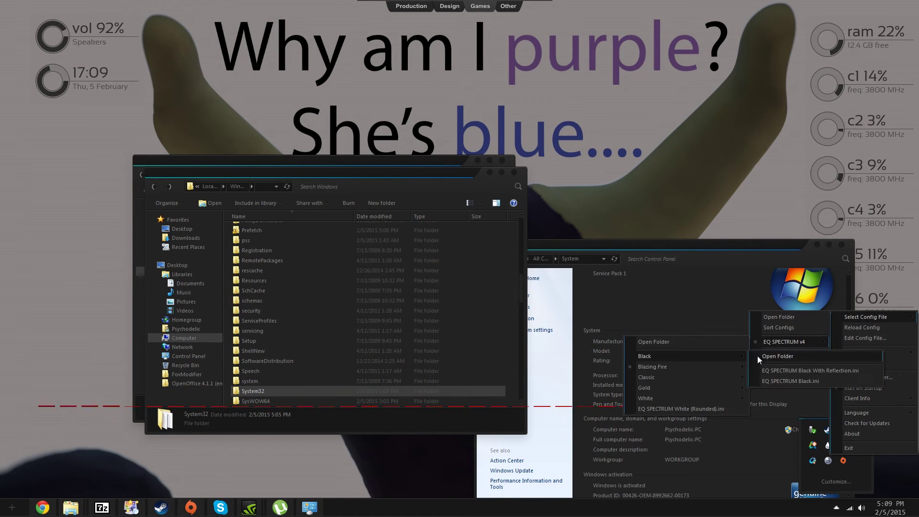
pyautogui.click(772, 377)
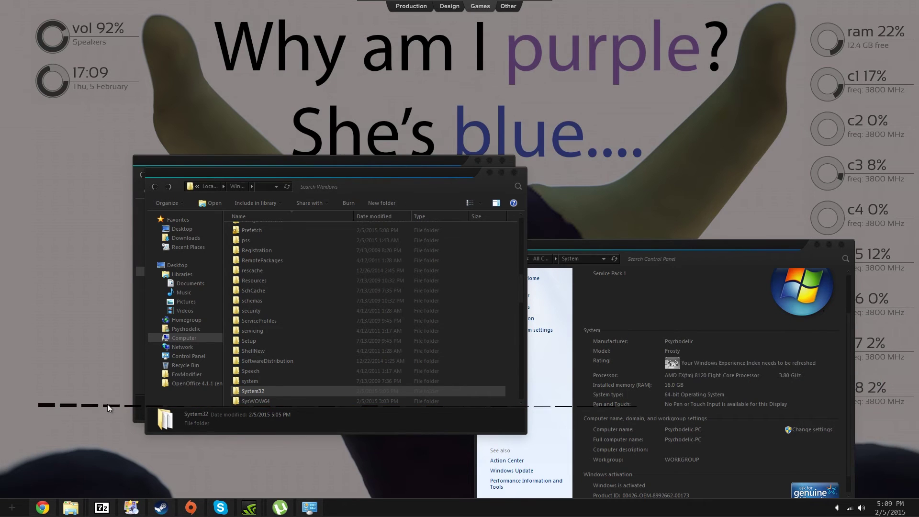
pyautogui.moveTo(111, 406); pyautogui.dragTo(250, 503)
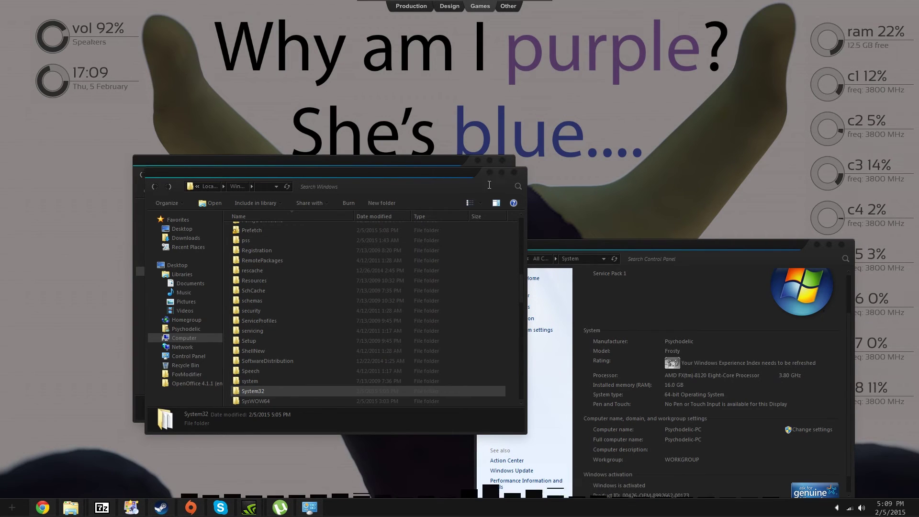
pyautogui.moveTo(459, 175); pyautogui.dragTo(491, 173)
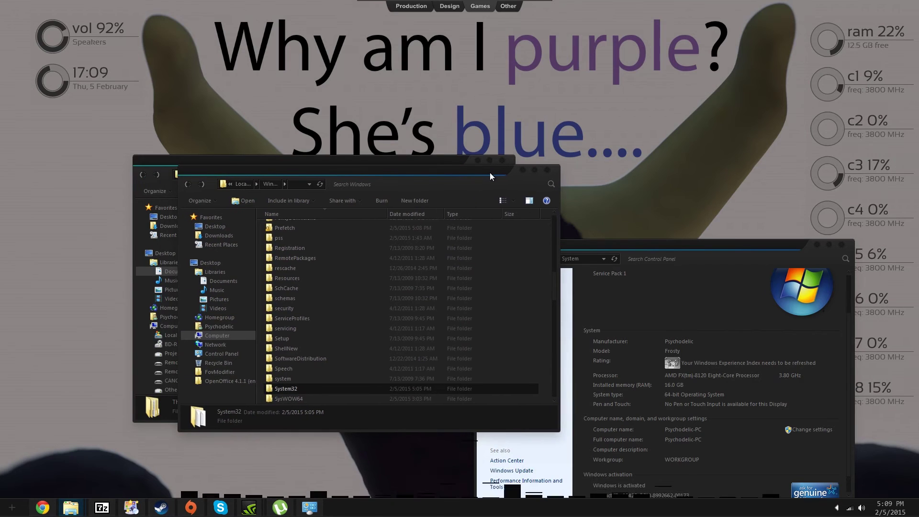
pyautogui.click(547, 172)
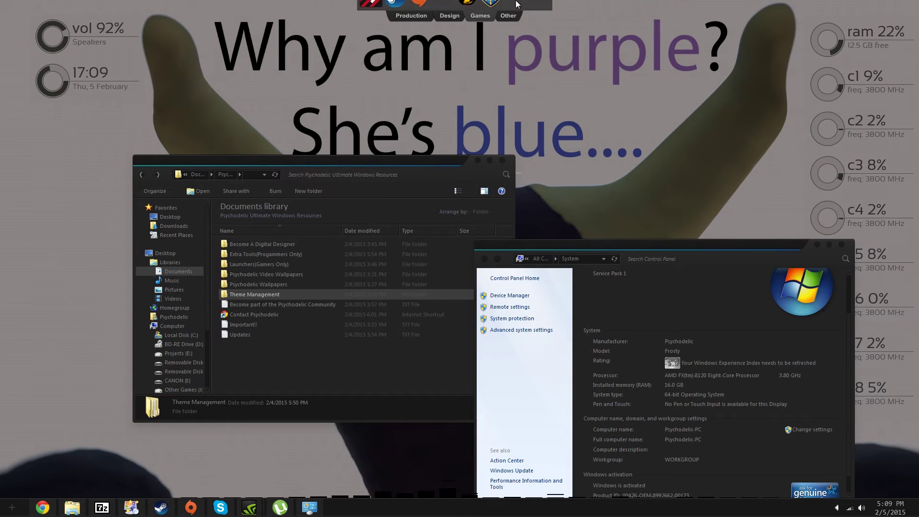
pyautogui.moveTo(491, 7)
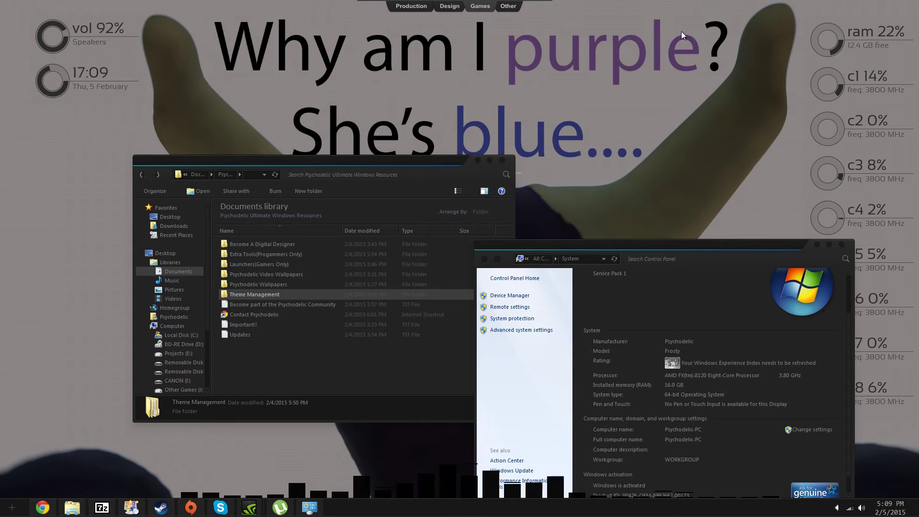
pyautogui.click(818, 243)
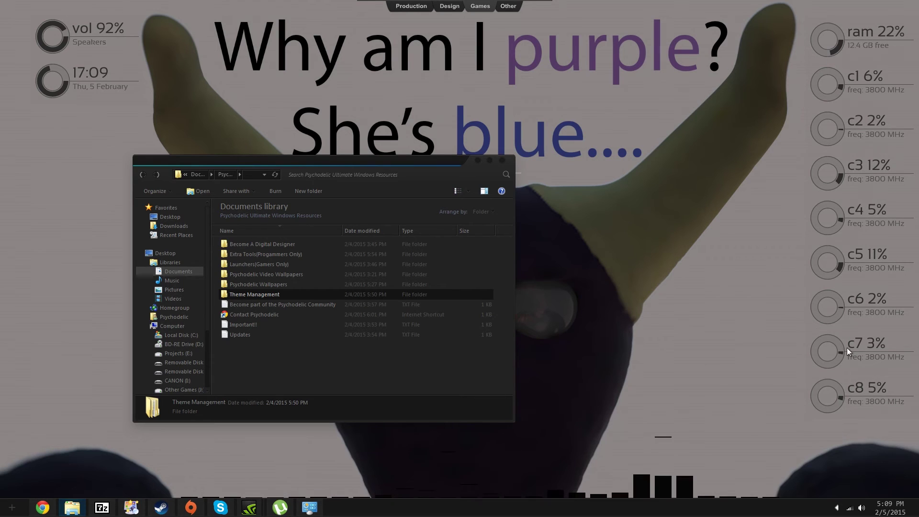
pyautogui.press('super')
pyautogui.write('rainmeter')
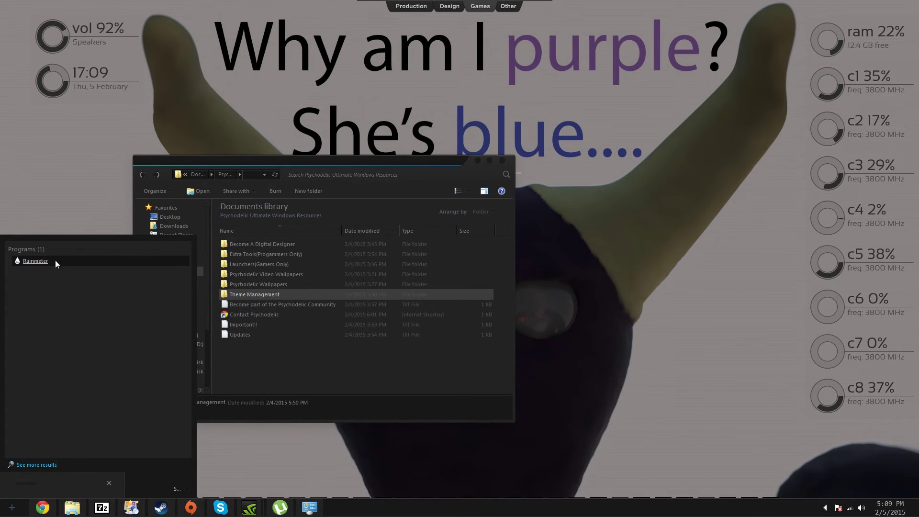
pyautogui.rightClick(55, 261)
pyautogui.click(829, 509)
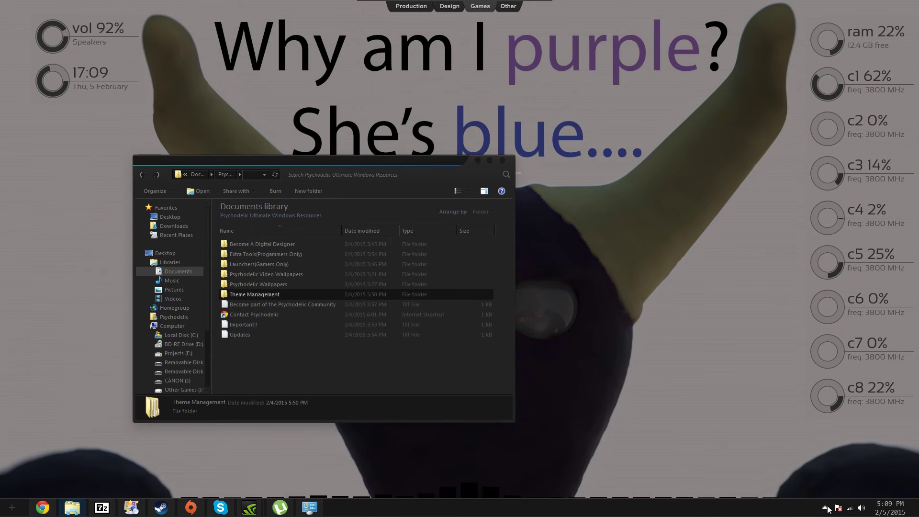
pyautogui.click(826, 509)
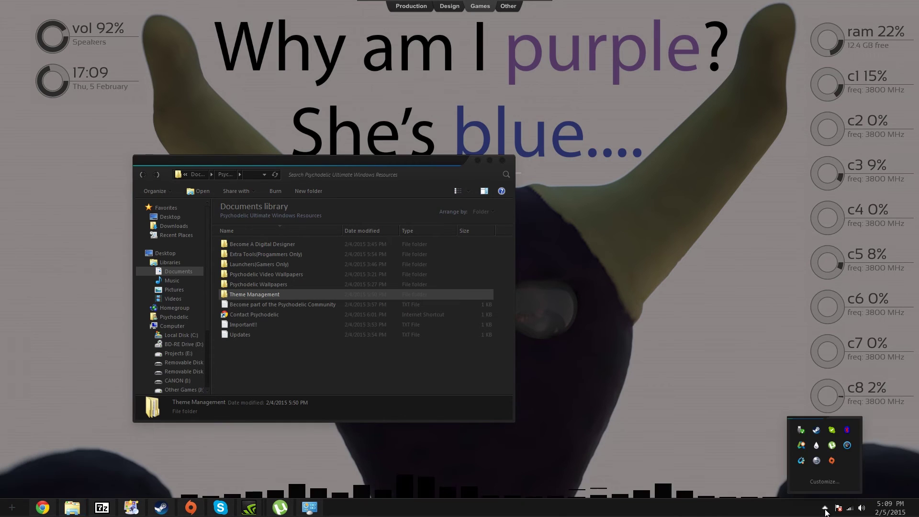
pyautogui.rightClick(817, 445)
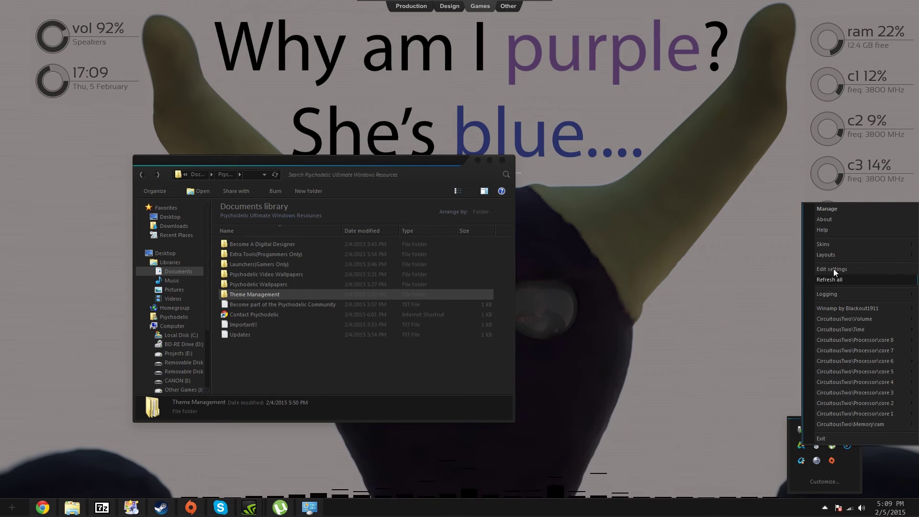
pyautogui.moveTo(836, 244)
pyautogui.click(754, 275)
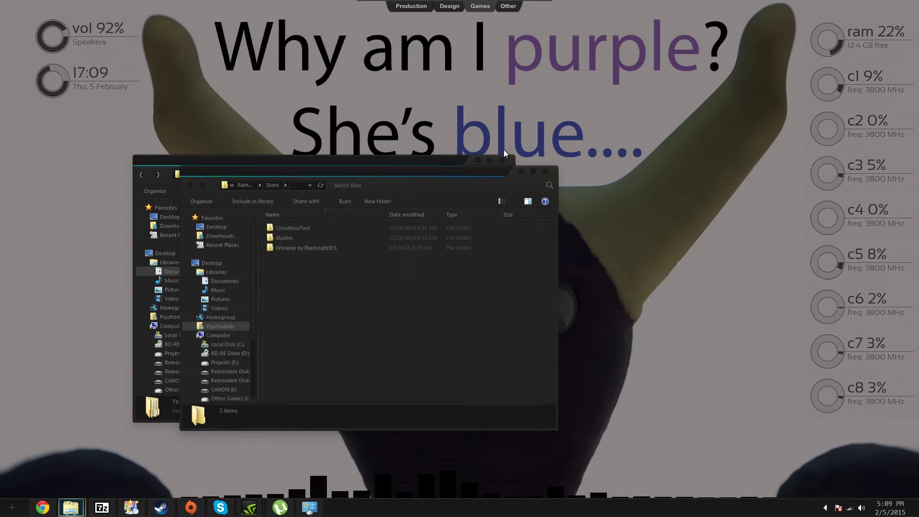
pyautogui.moveTo(358, 171); pyautogui.dragTo(596, 166)
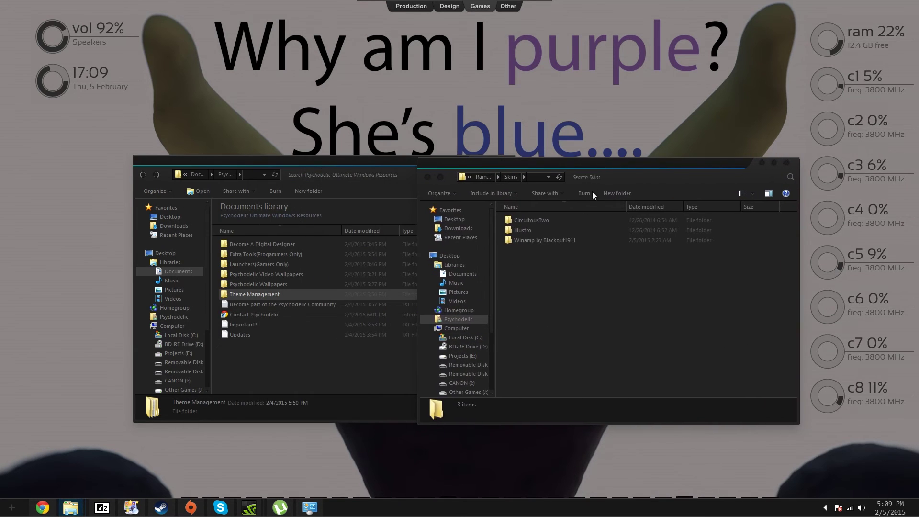
pyautogui.click(554, 241)
pyautogui.click(52, 507)
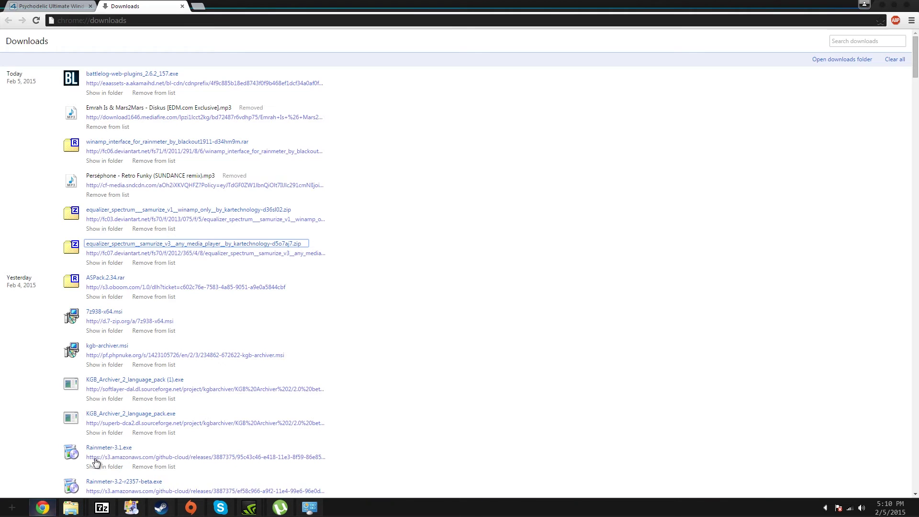
pyautogui.click(161, 141)
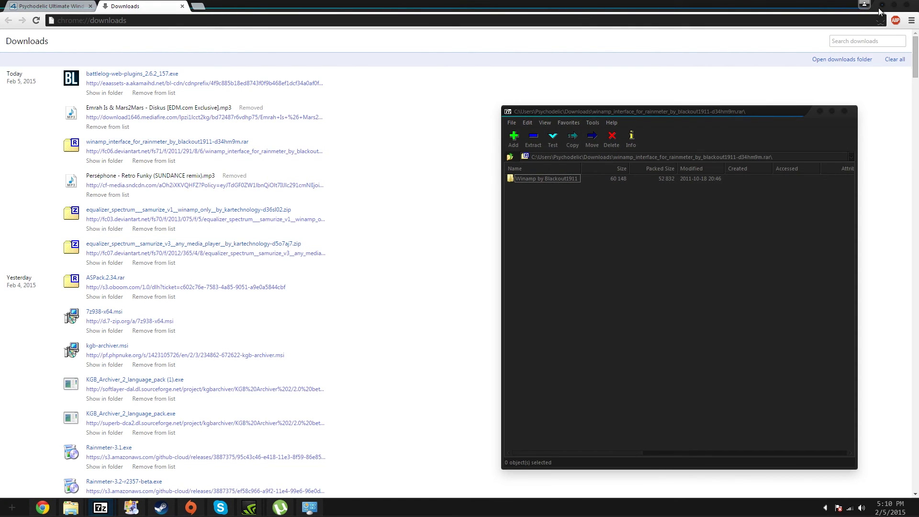
pyautogui.click(881, 6)
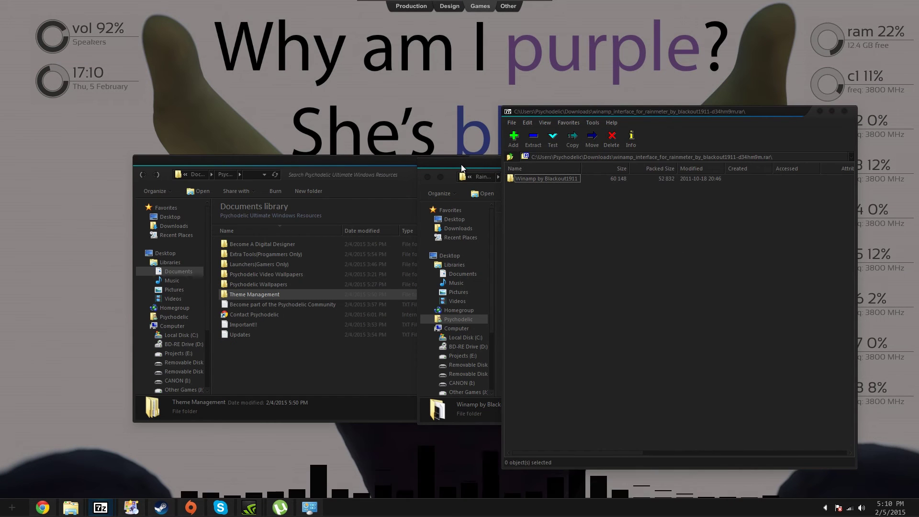
pyautogui.moveTo(461, 165); pyautogui.dragTo(137, 157)
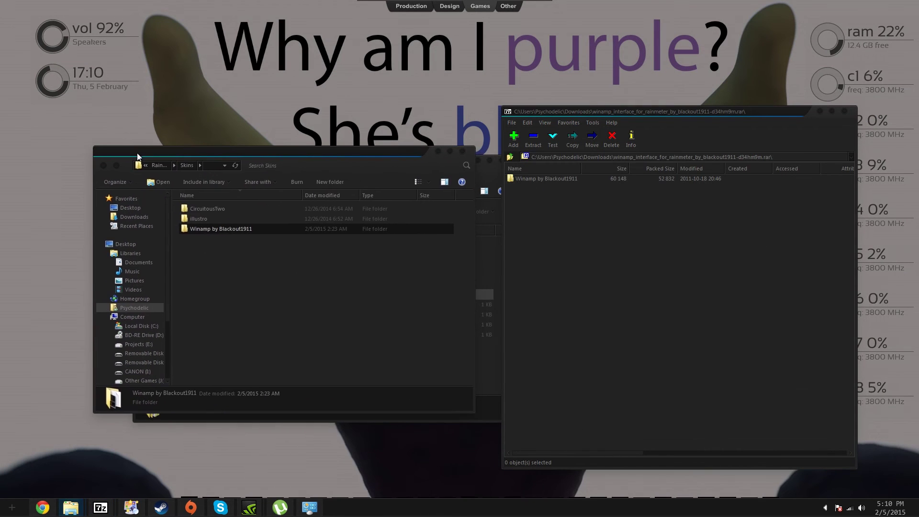
pyautogui.click(556, 113)
pyautogui.click(537, 179)
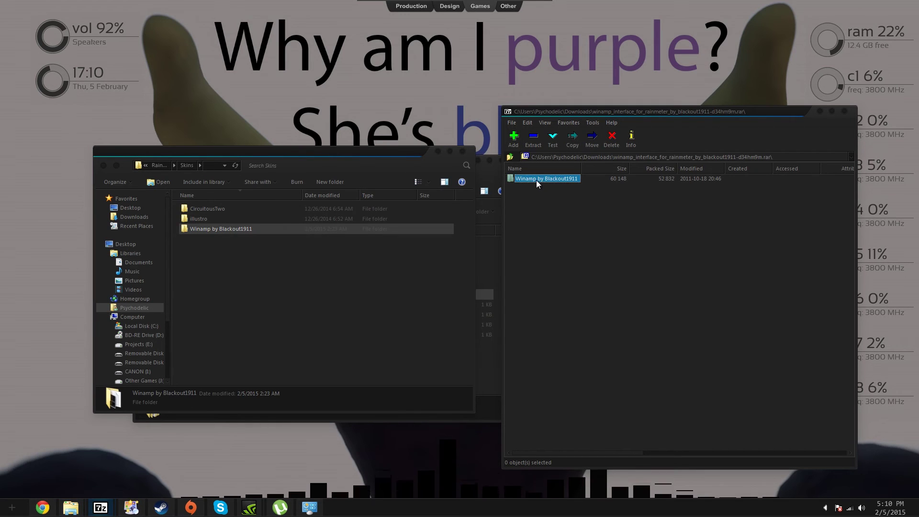
pyautogui.moveTo(553, 177); pyautogui.dragTo(478, 345)
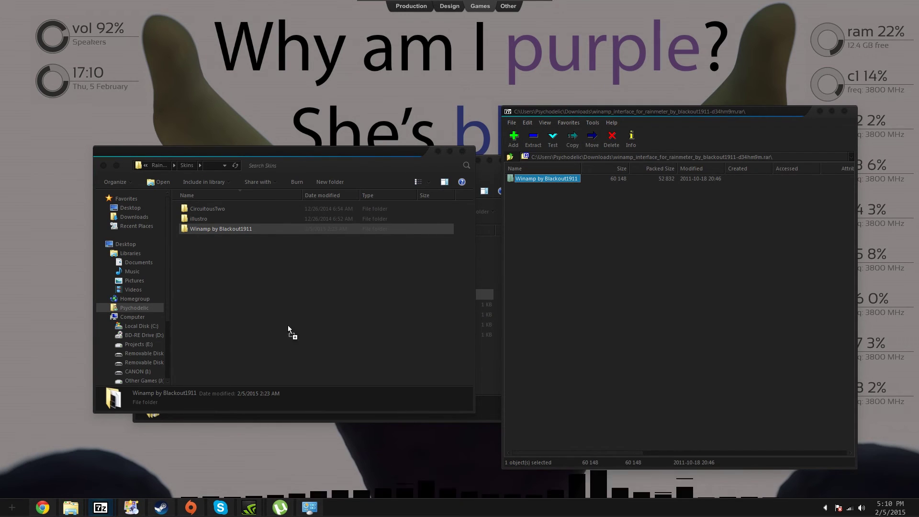
pyautogui.moveTo(580, 260); pyautogui.dragTo(747, 225)
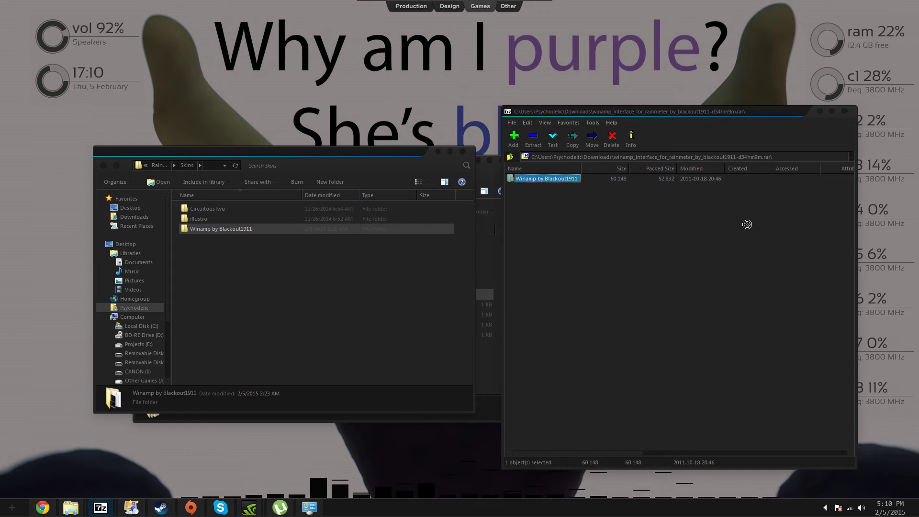
pyautogui.click(844, 111)
pyautogui.click(825, 506)
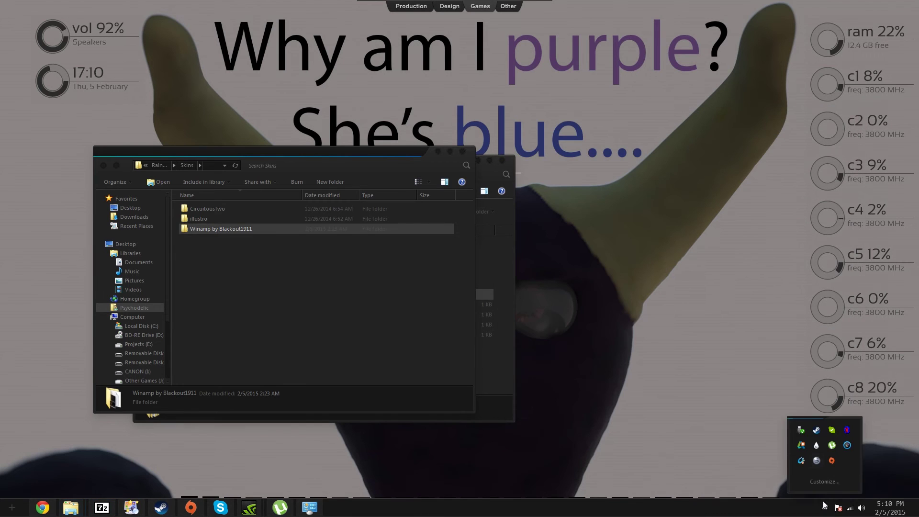
pyautogui.rightClick(817, 452)
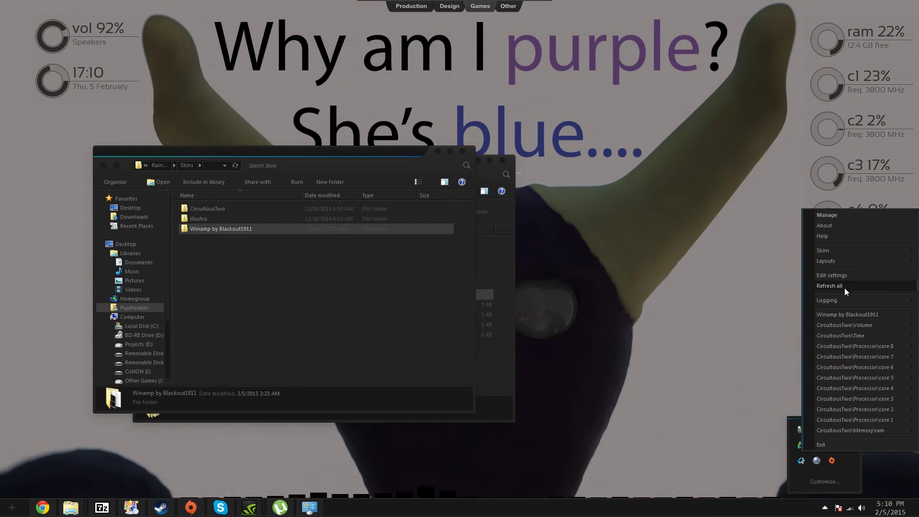
pyautogui.click(830, 286)
pyautogui.click(824, 506)
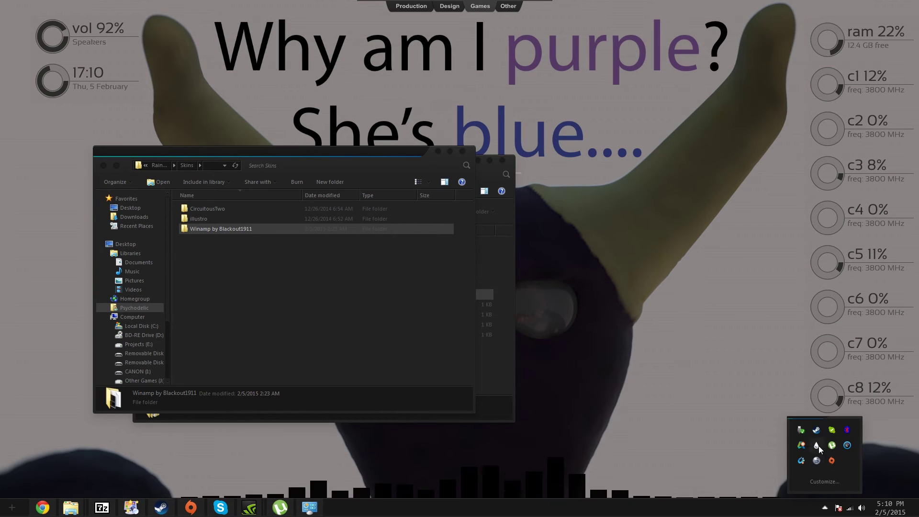
pyautogui.rightClick(819, 446)
pyautogui.moveTo(846, 258)
pyautogui.moveTo(847, 240)
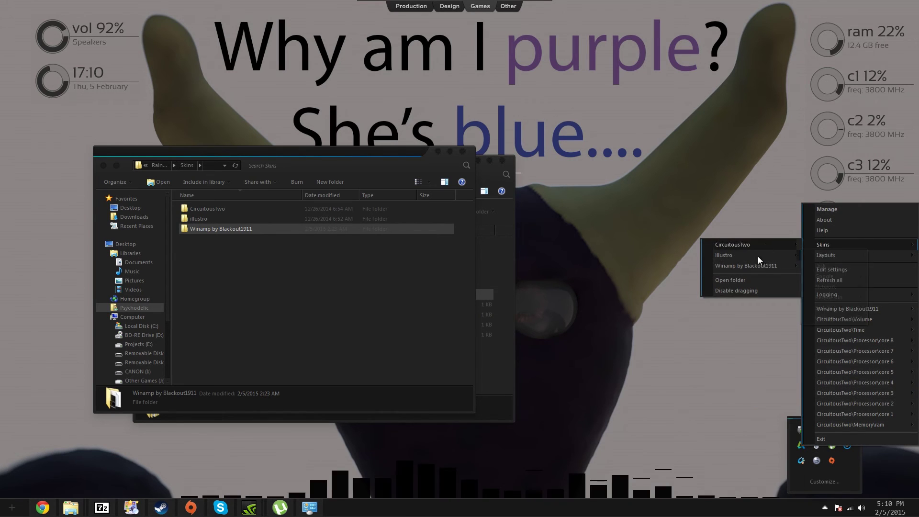
pyautogui.moveTo(758, 256)
pyautogui.click(779, 254)
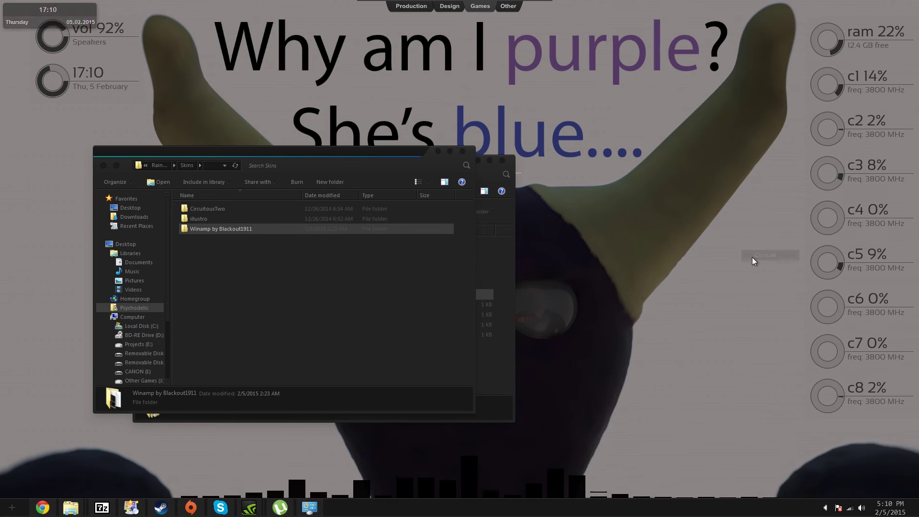
pyautogui.moveTo(18, 11); pyautogui.dragTo(392, 93)
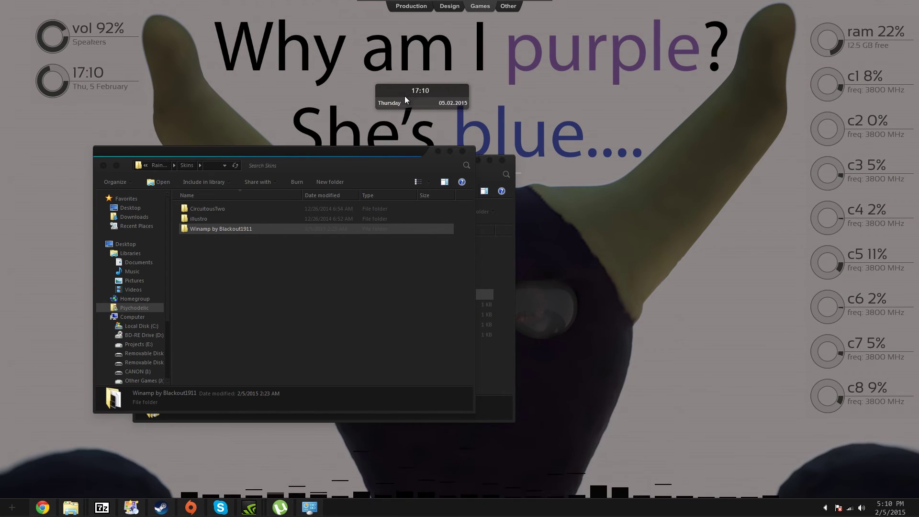
pyautogui.rightClick(405, 99)
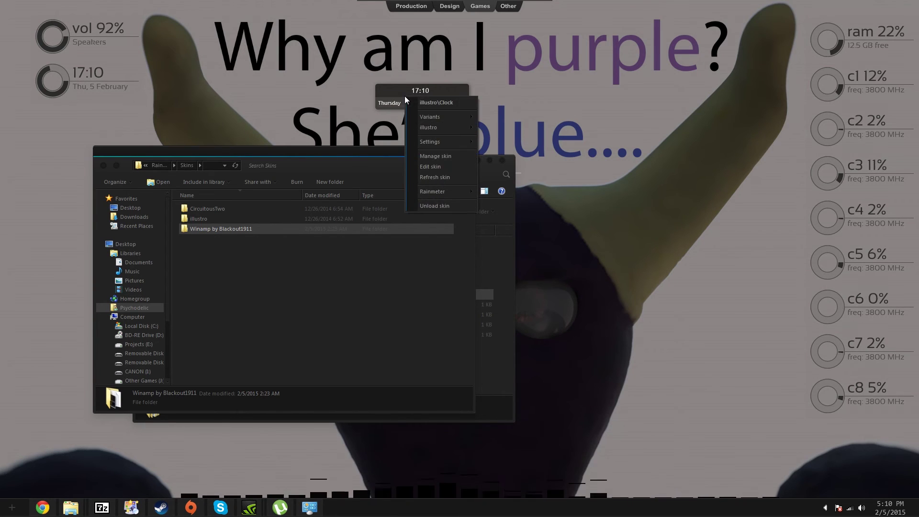
pyautogui.click(452, 206)
pyautogui.click(415, 168)
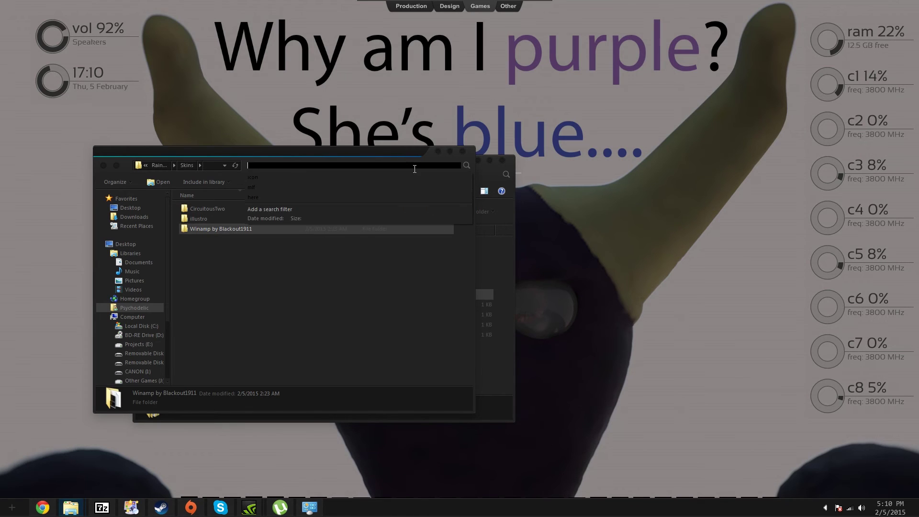
pyautogui.moveTo(386, 153); pyautogui.dragTo(472, 201)
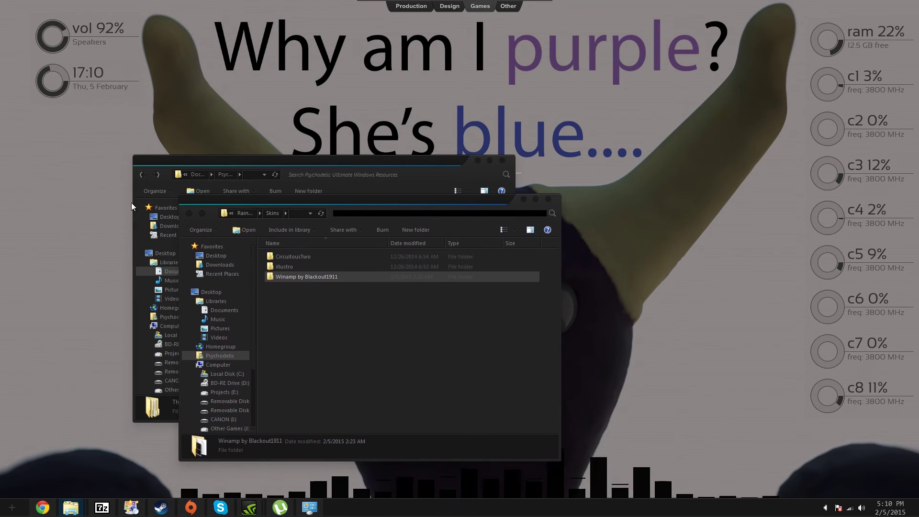
pyautogui.click(550, 198)
pyautogui.click(43, 508)
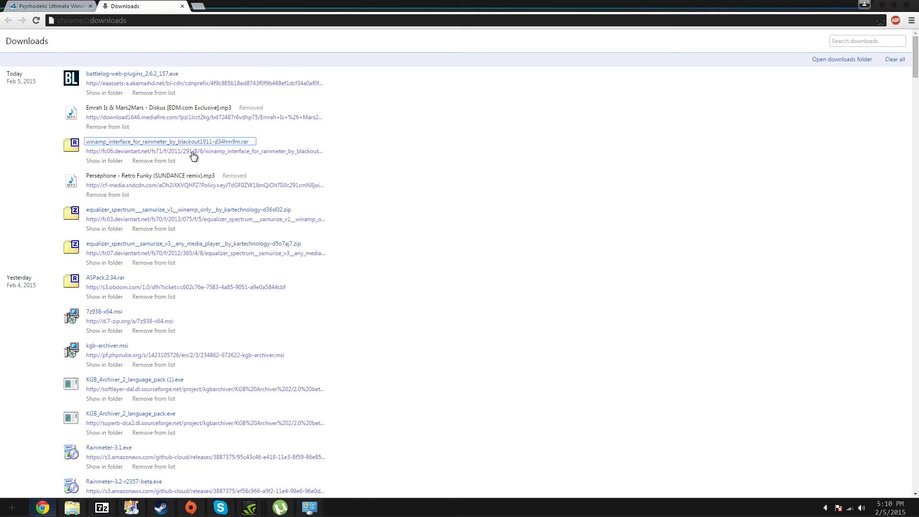
pyautogui.click(199, 5)
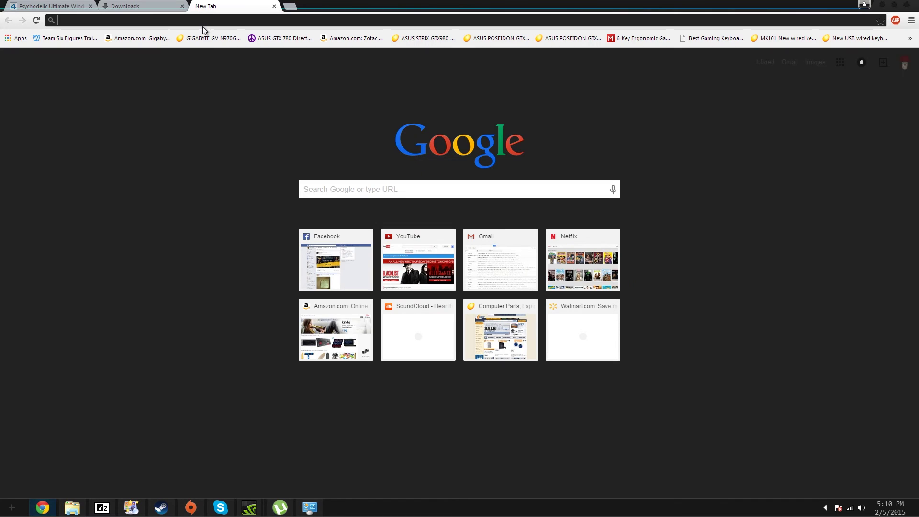
pyautogui.write('windows ')
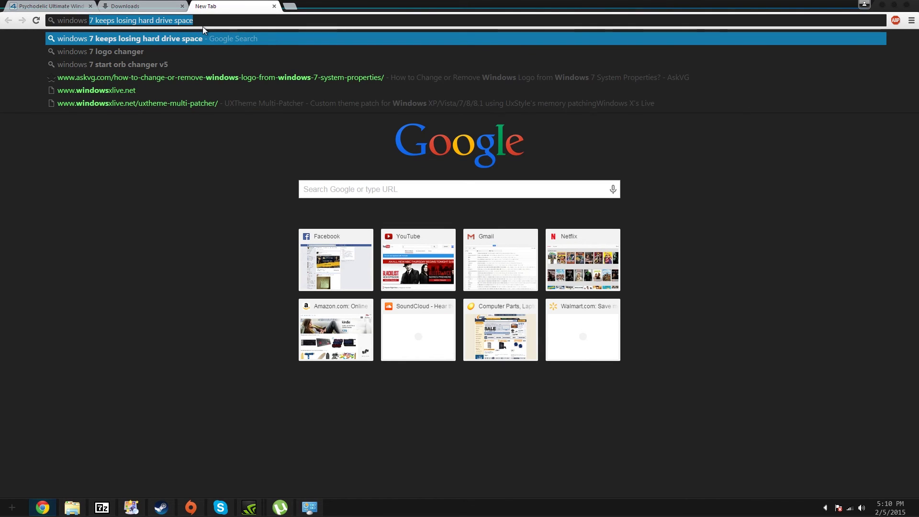
pyautogui.write('7 themes')
pyautogui.press('Return')
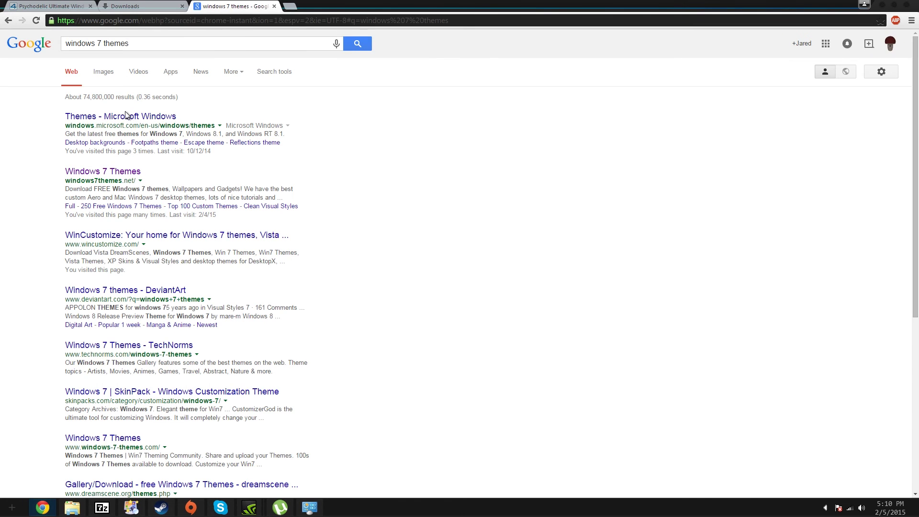
pyautogui.click(127, 116)
pyautogui.click(120, 170)
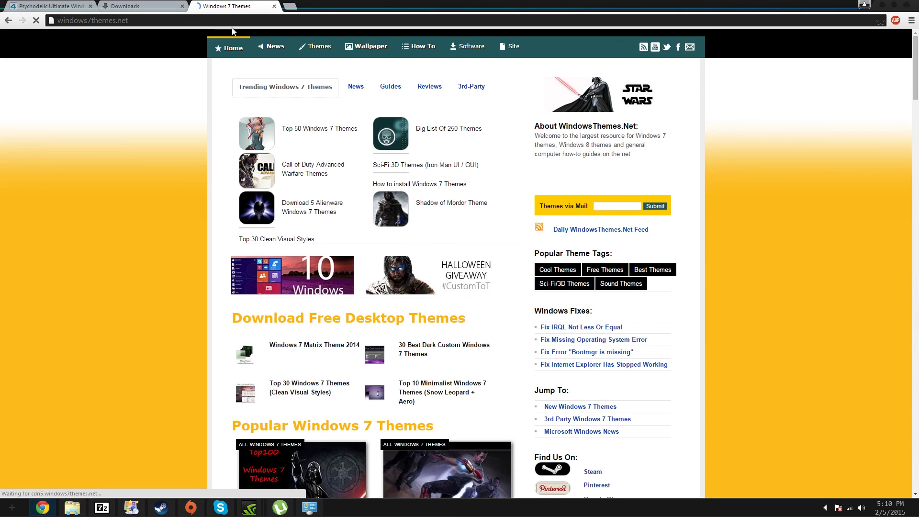
pyautogui.click(289, 6)
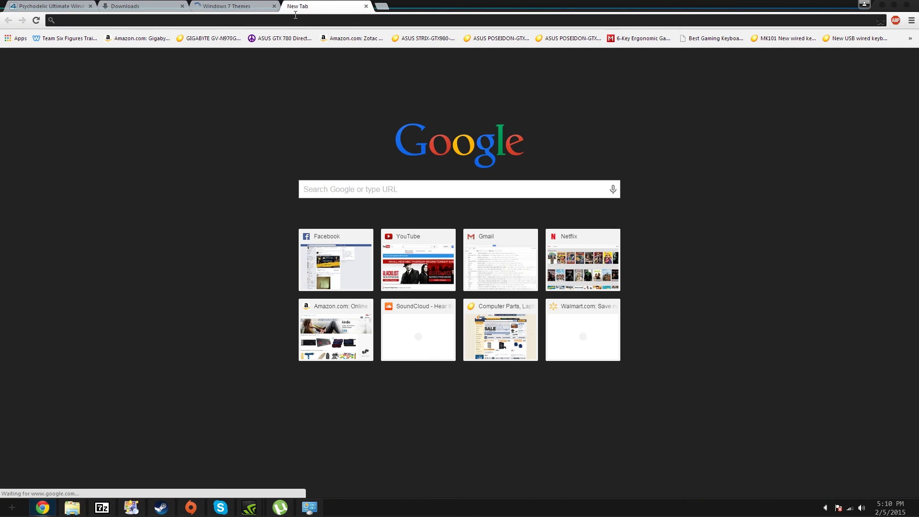
pyautogui.write('deviantart.com')
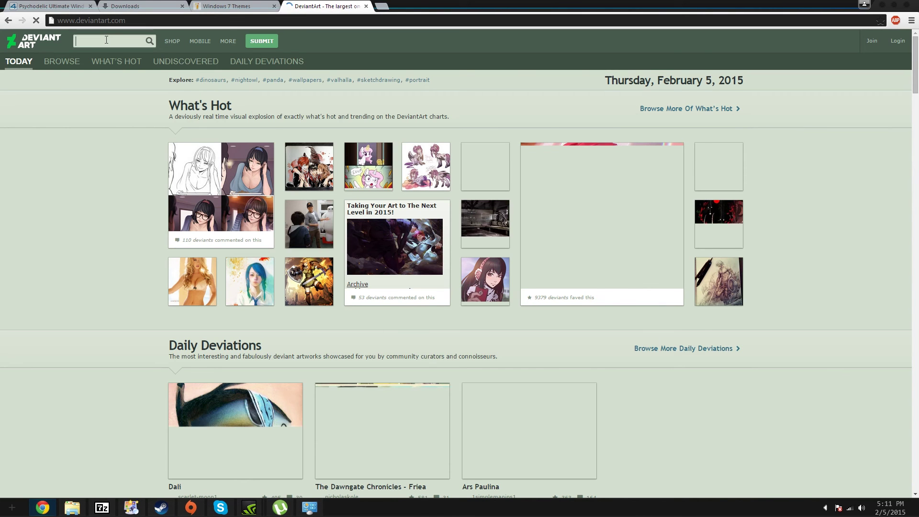
pyautogui.write('rainmeter')
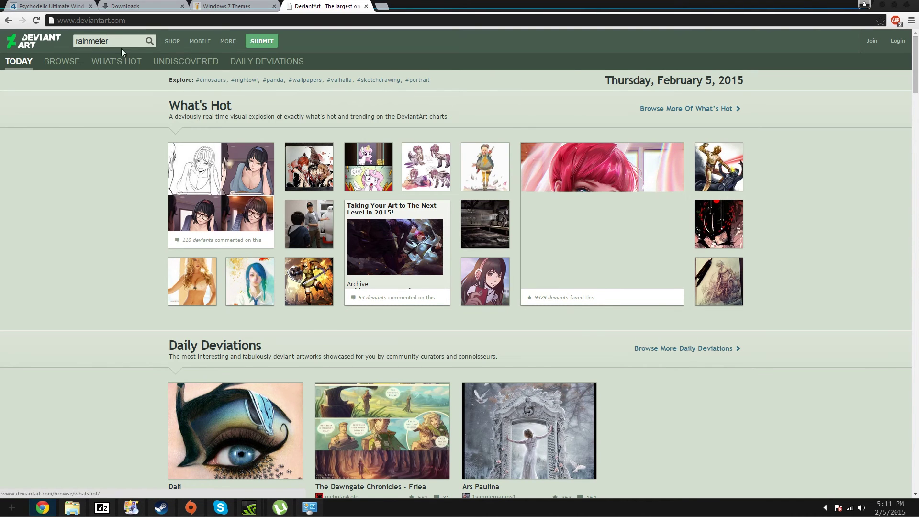
pyautogui.click(150, 41)
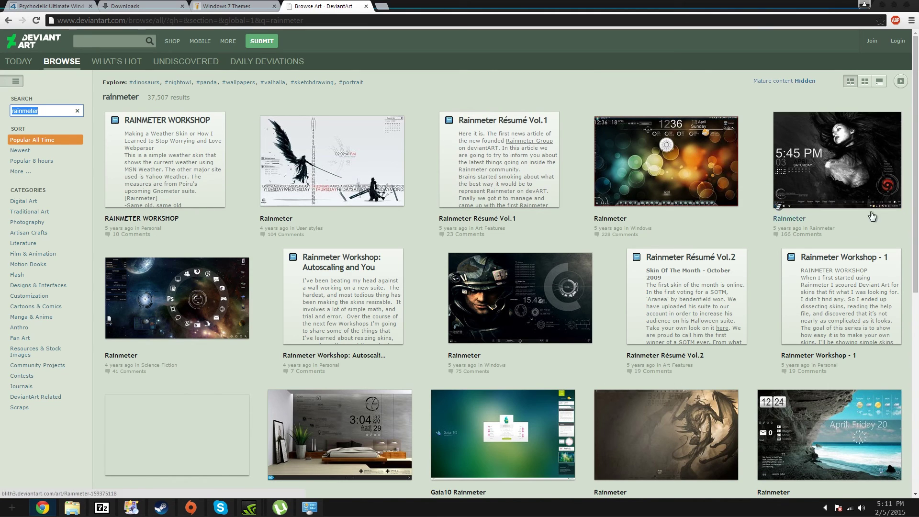
pyautogui.click(95, 41)
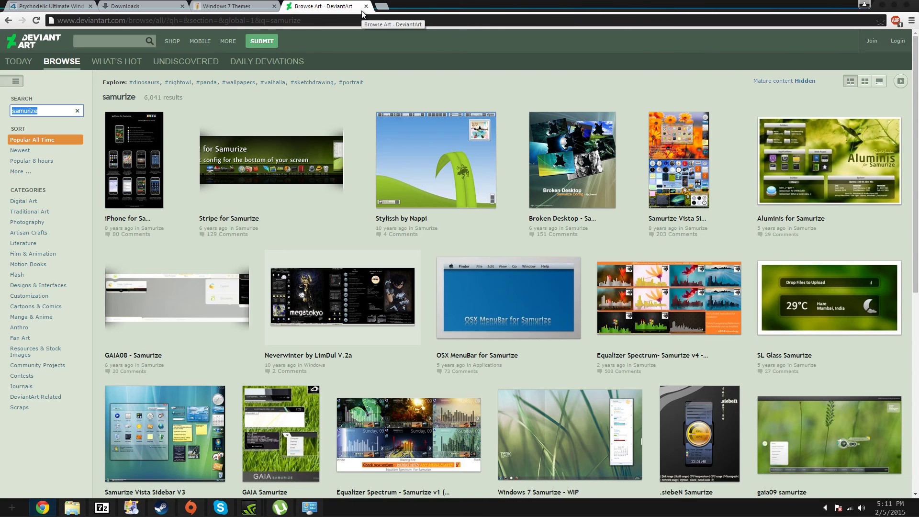
pyautogui.click(883, 5)
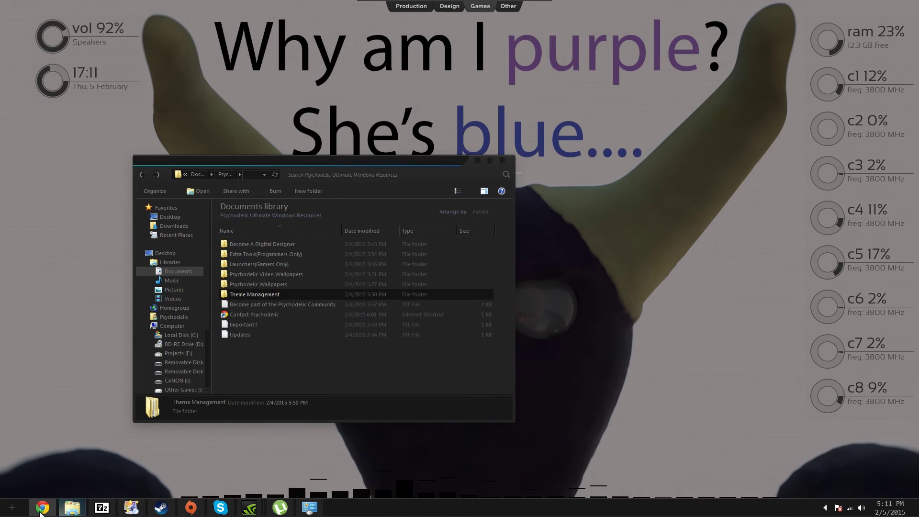
pyautogui.doubleClick(257, 285)
pyautogui.click(251, 285)
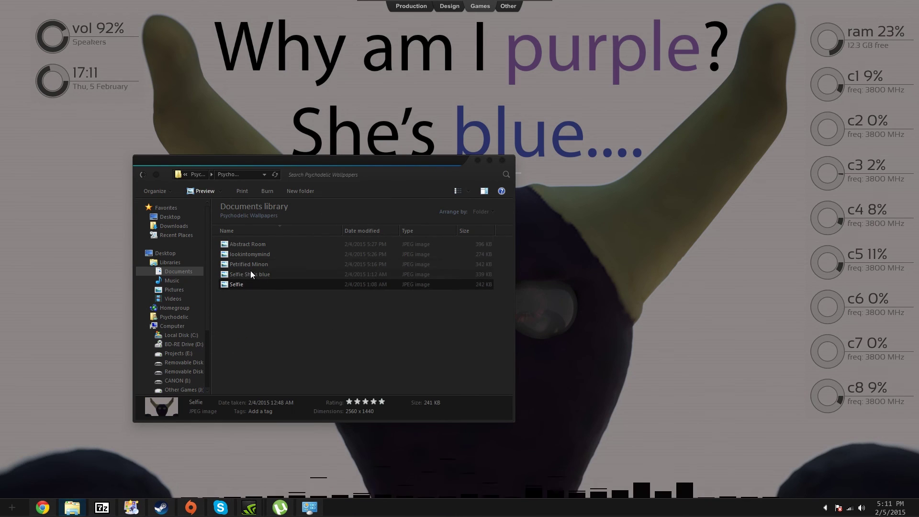
pyautogui.click(252, 266)
pyautogui.doubleClick(262, 265)
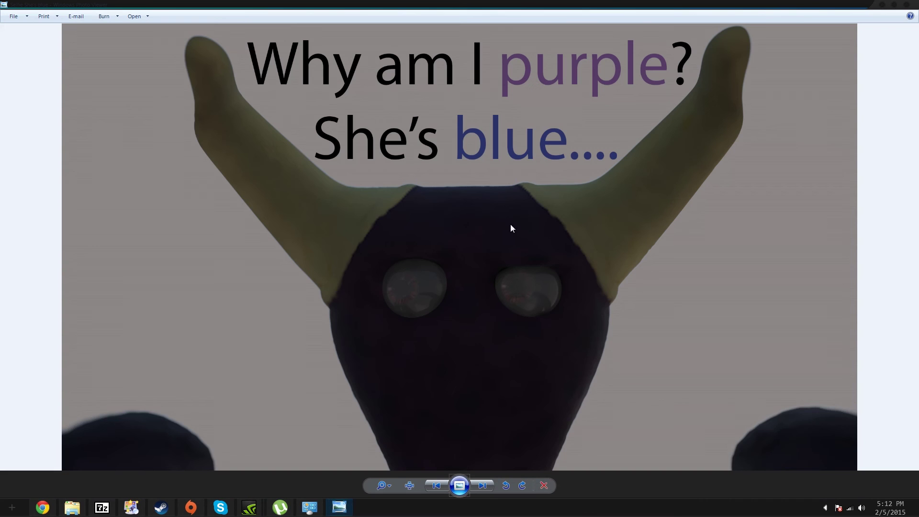
pyautogui.click(905, 7)
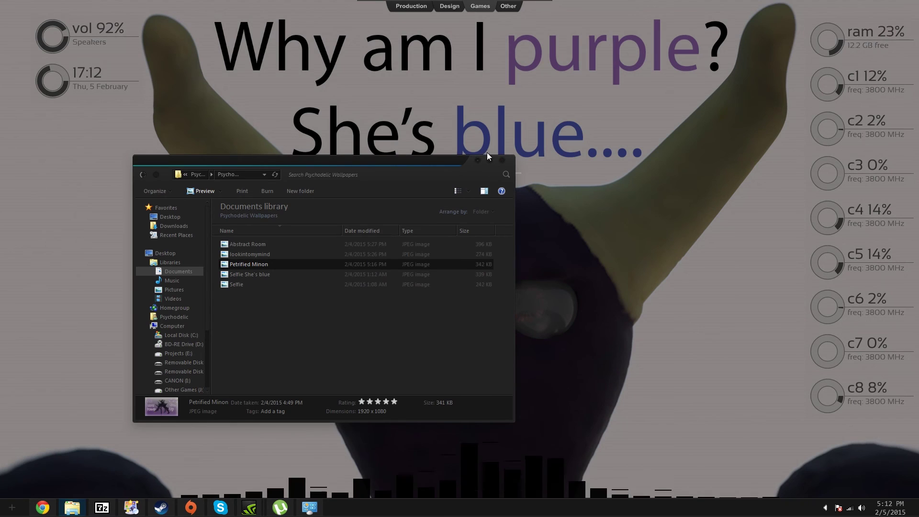
pyautogui.click(477, 161)
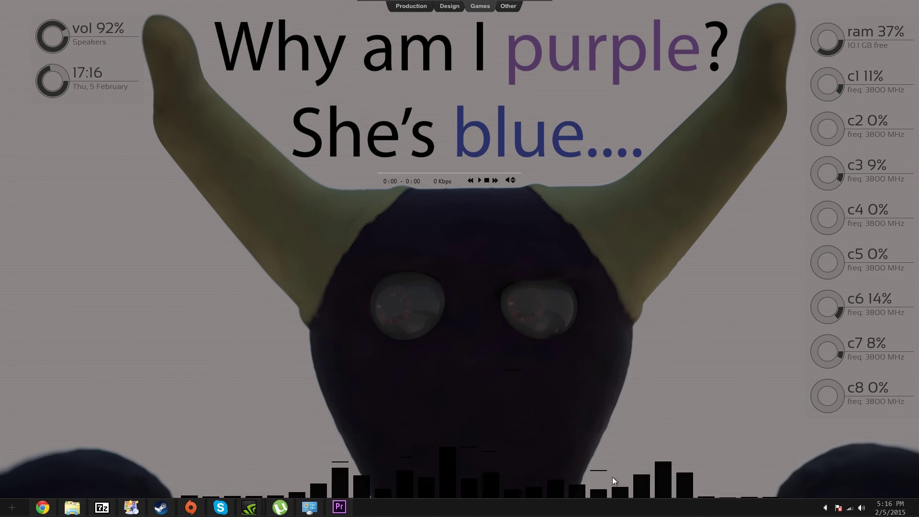
pyautogui.rightClick(865, 508)
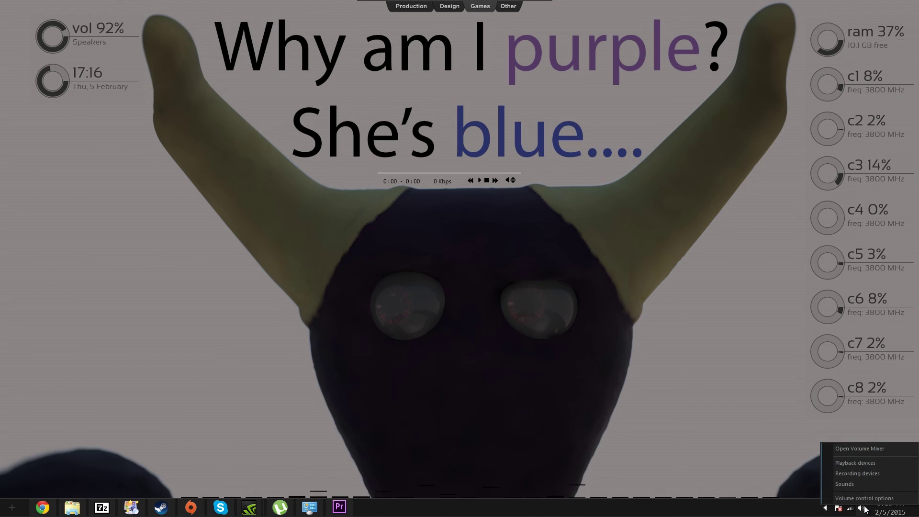
pyautogui.click(863, 474)
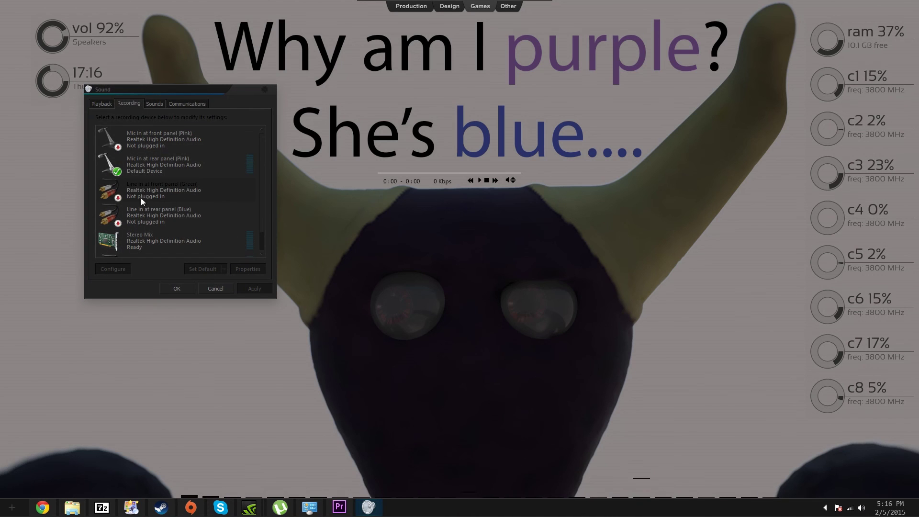
pyautogui.rightClick(99, 173)
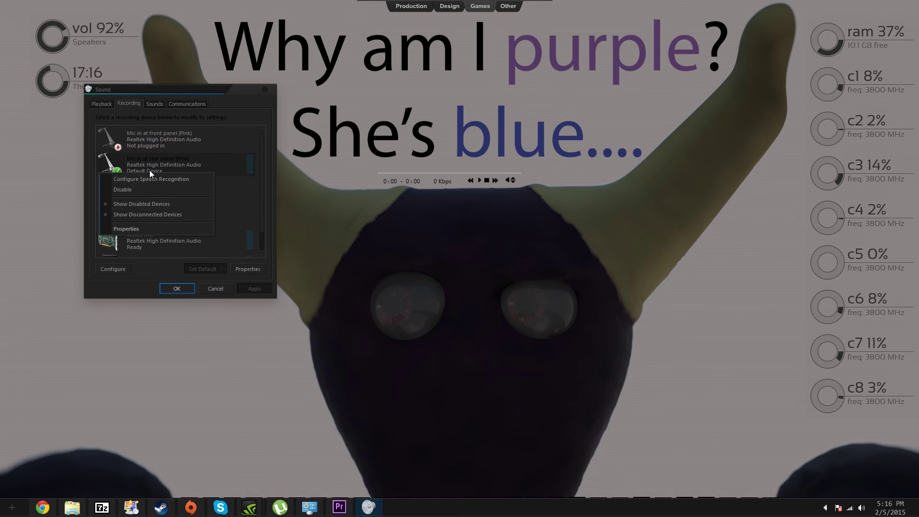
pyautogui.click(148, 201)
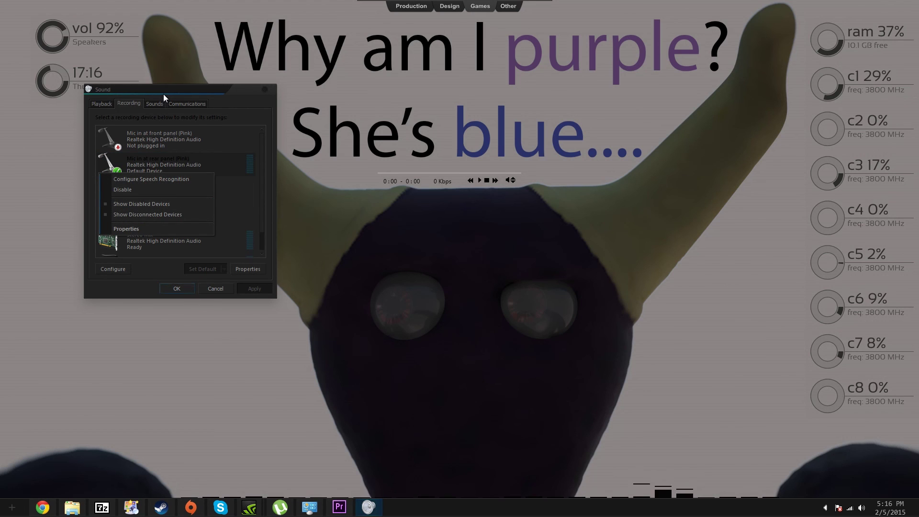
pyautogui.rightClick(163, 167)
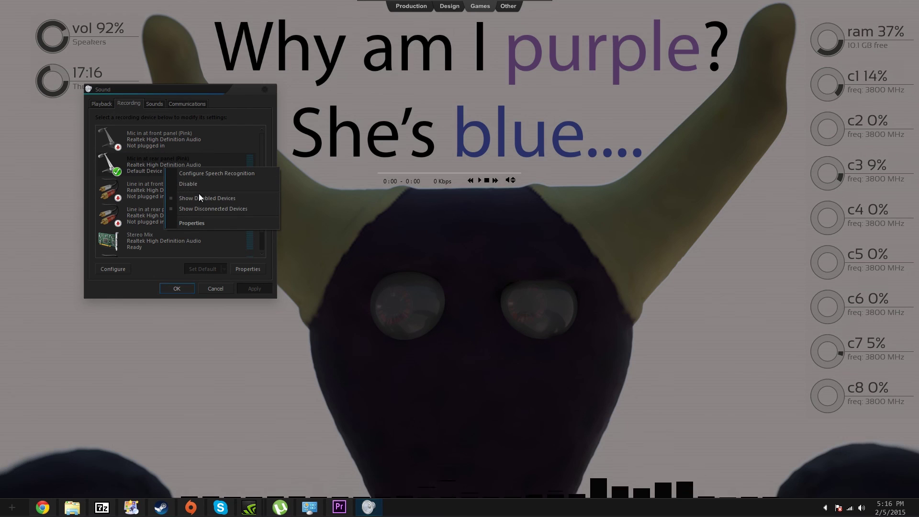
pyautogui.click(223, 86)
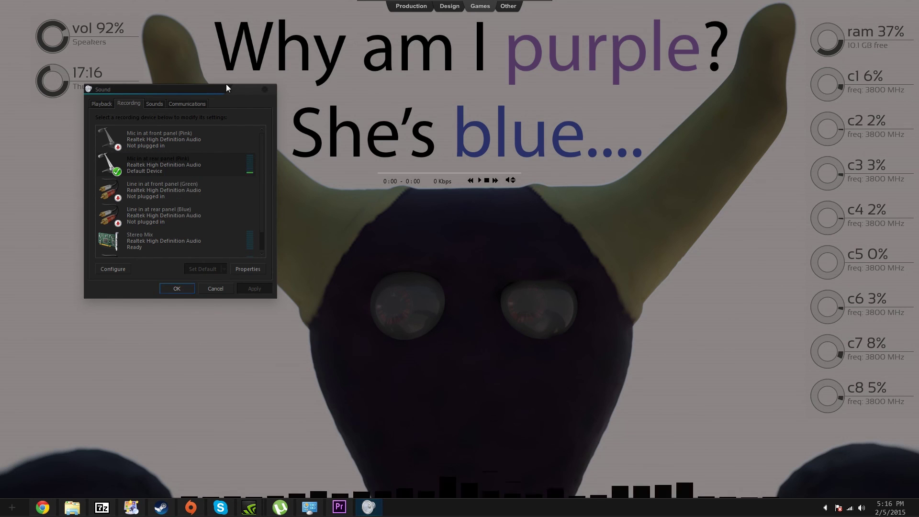
pyautogui.click(824, 507)
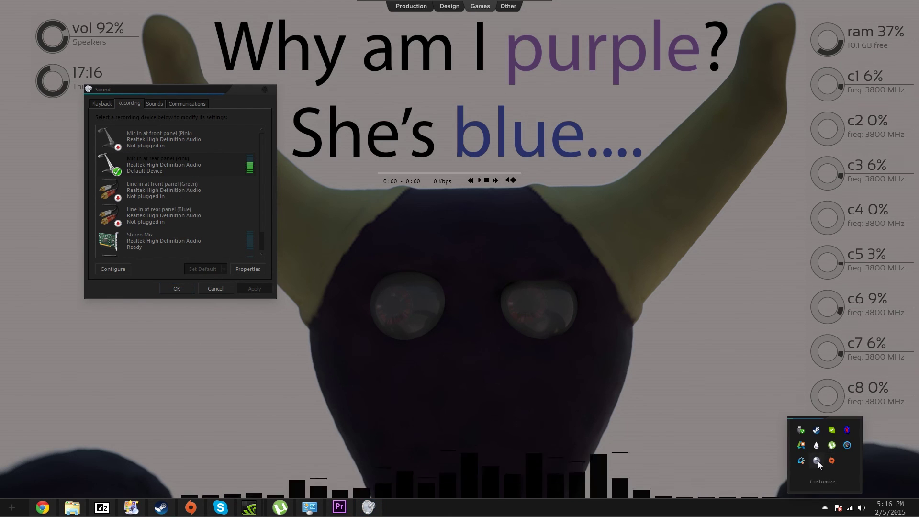
pyautogui.rightClick(816, 460)
# - Move the Samurize equalizer bars up from the taskbar to their default mid-left desktop position
pyautogui.moveTo(861, 358)
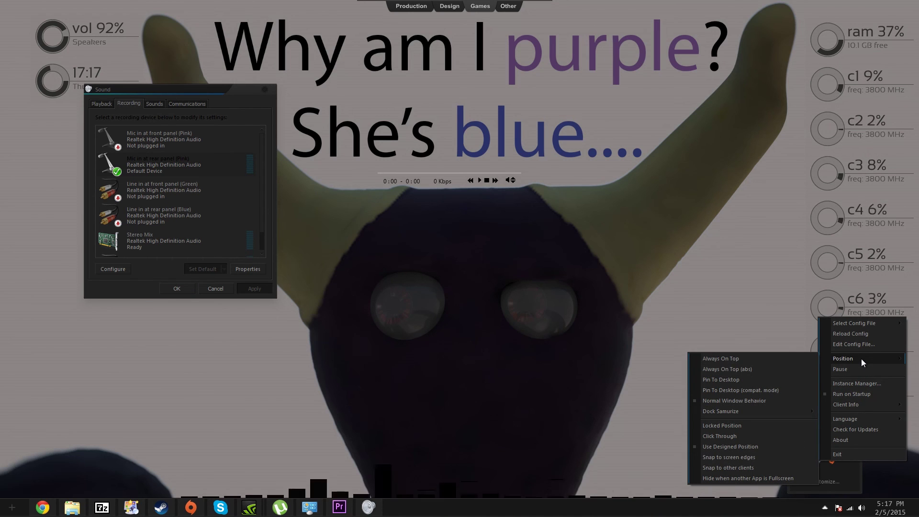
pyautogui.click(863, 334)
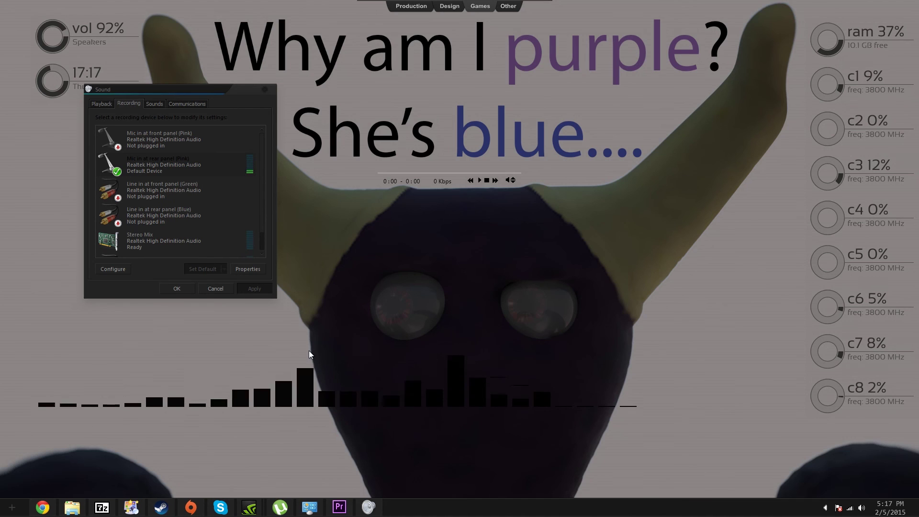
# - Set Stereo Mix as the default recording device
pyautogui.click(136, 242)
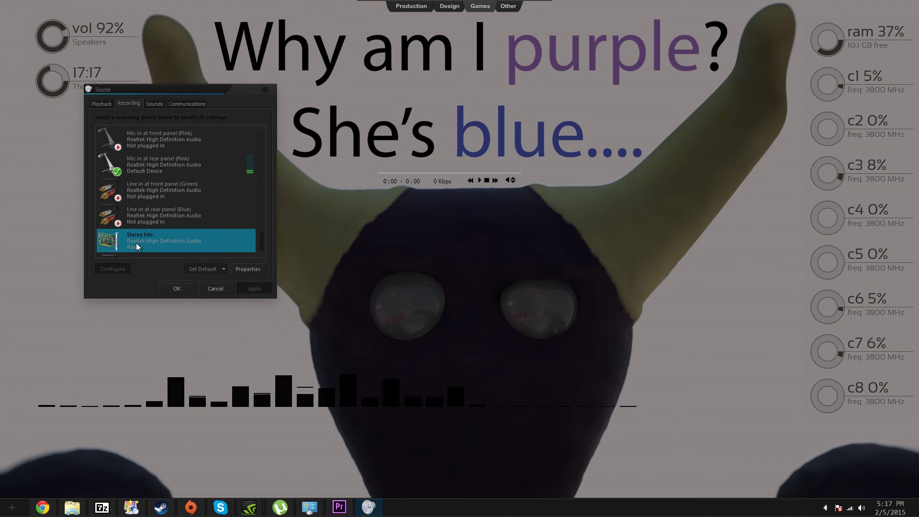
pyautogui.rightClick(136, 243)
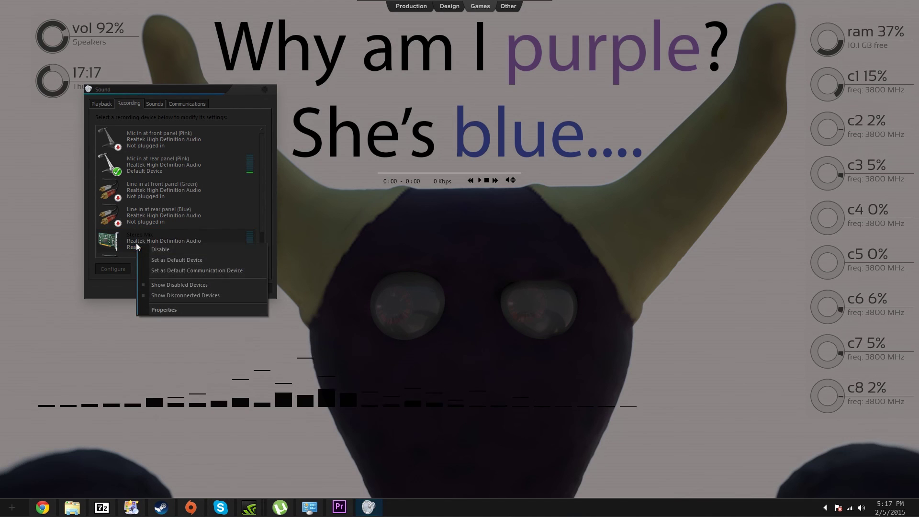
pyautogui.click(173, 260)
# - Reload the Samurize equalizer configuration from its tray icon
pyautogui.click(825, 507)
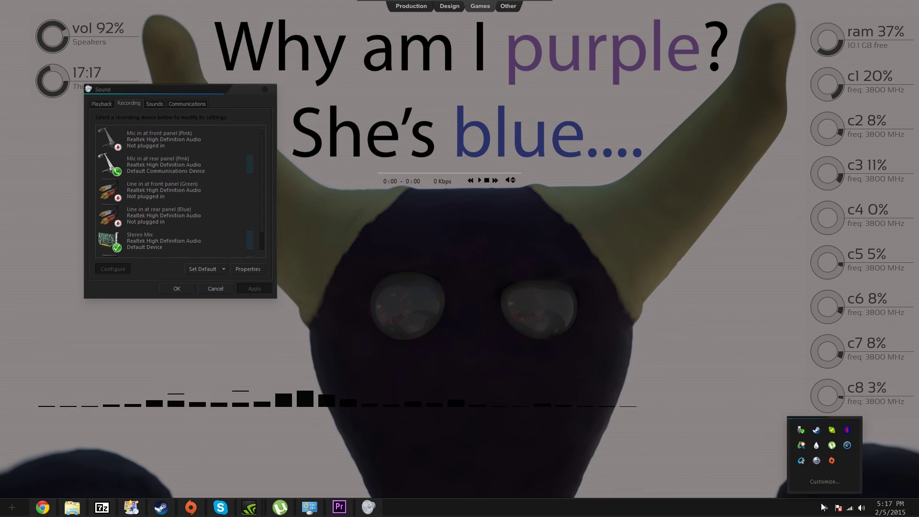
pyautogui.rightClick(820, 460)
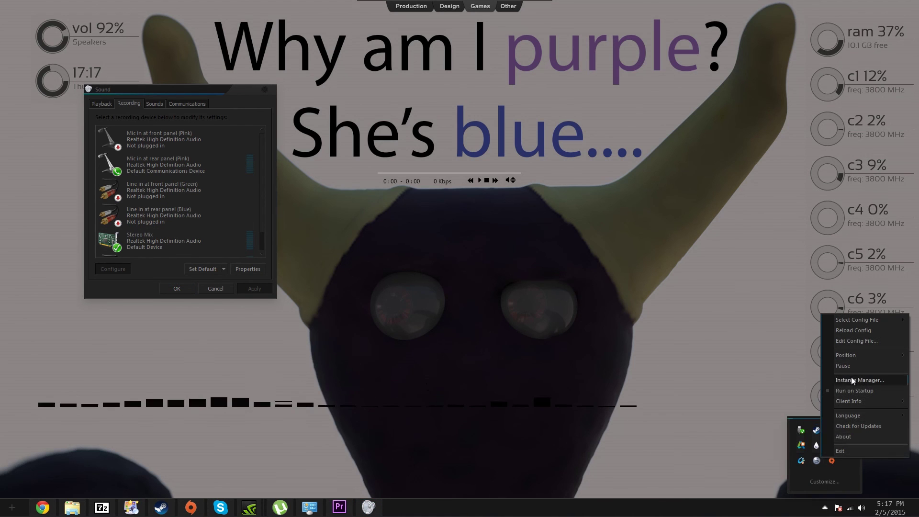
pyautogui.click(857, 331)
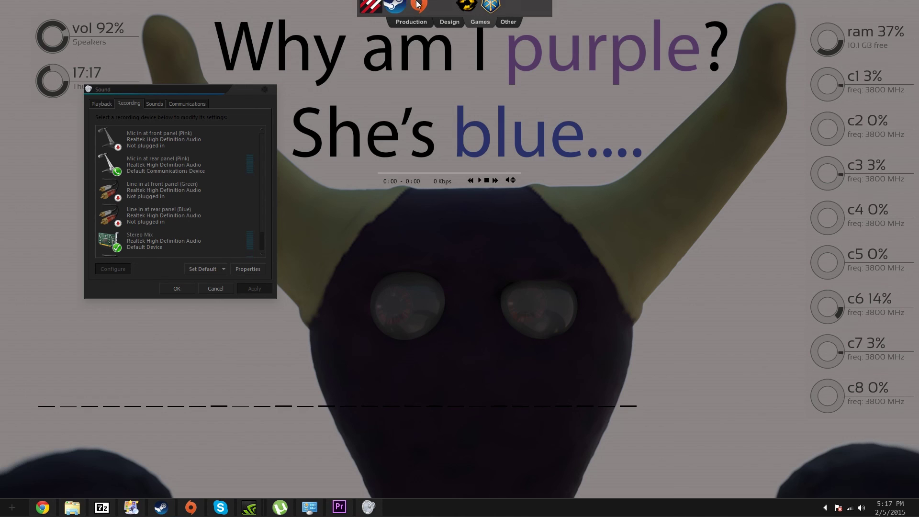
pyautogui.moveTo(508, 37)
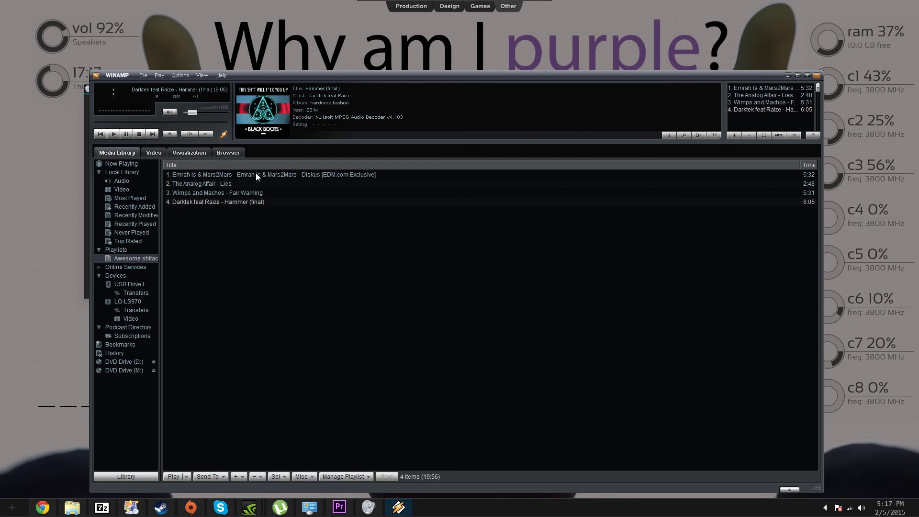
# - Play track 1, 'Emrah Is & Mars2Mars - Diskus', in Winamp and drag the equalizer bars just above the taskbar
pyautogui.doubleClick(232, 174)
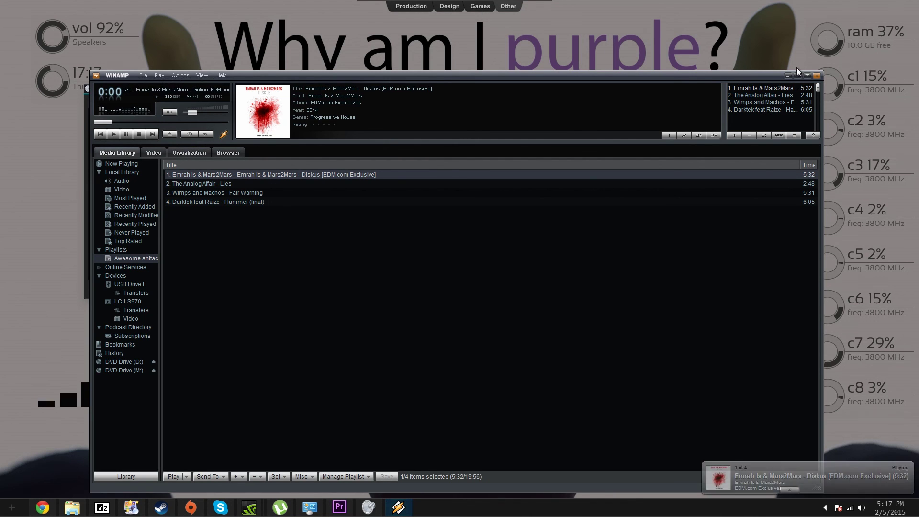
pyautogui.click(788, 77)
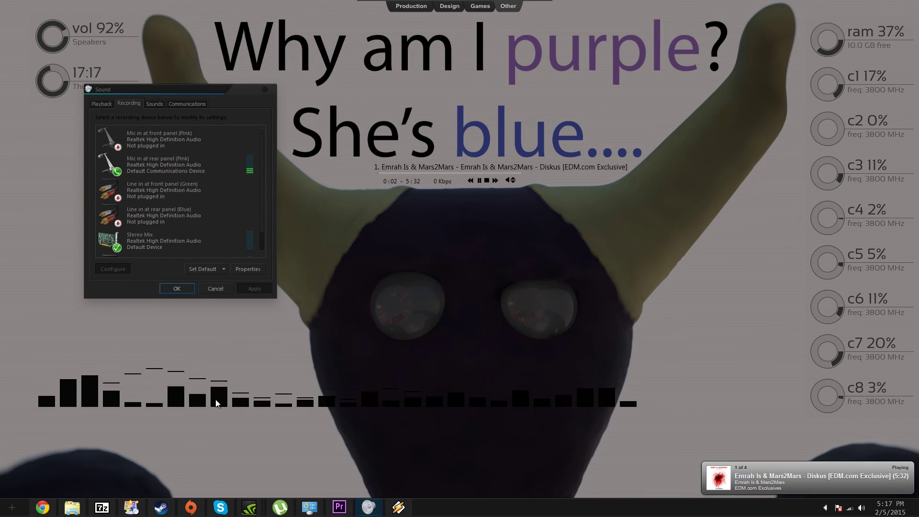
pyautogui.moveTo(252, 409); pyautogui.dragTo(351, 490)
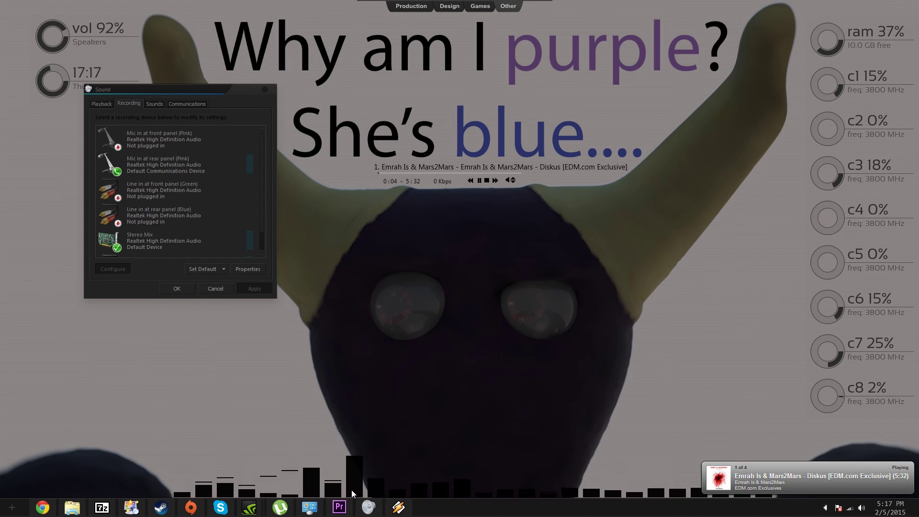